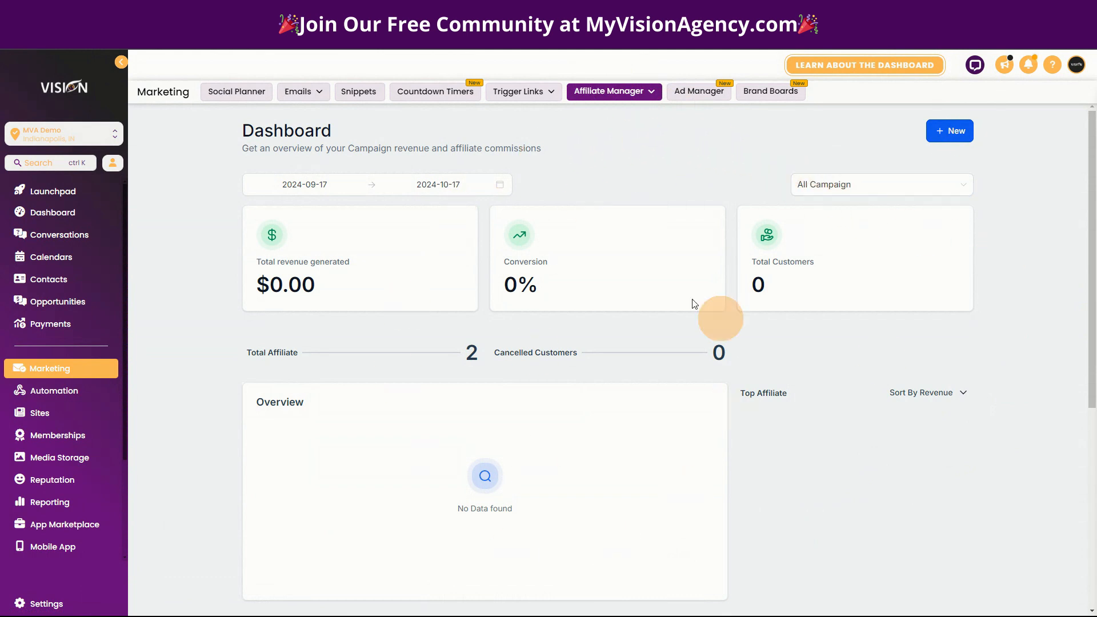
- Open the Affiliate Manager dropdown from the Marketing top bar to reveal its sections
left_click(605, 93)
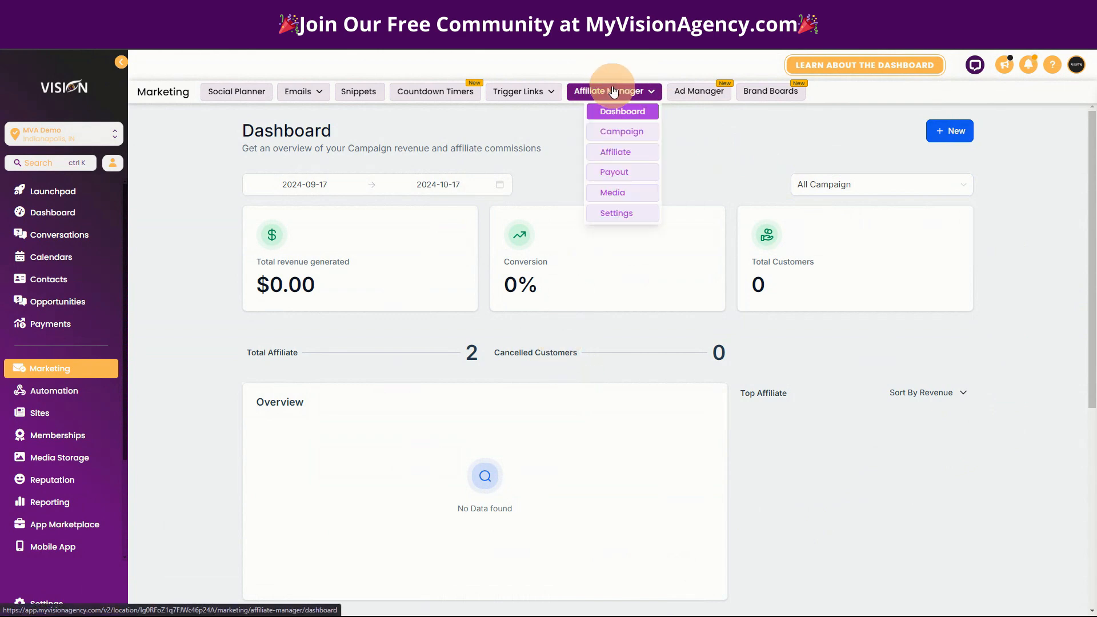
- In Affiliate Manager Settings, enable affiliate email notification and review the New Template welcome email
left_click(614, 213)
left_click(341, 265)
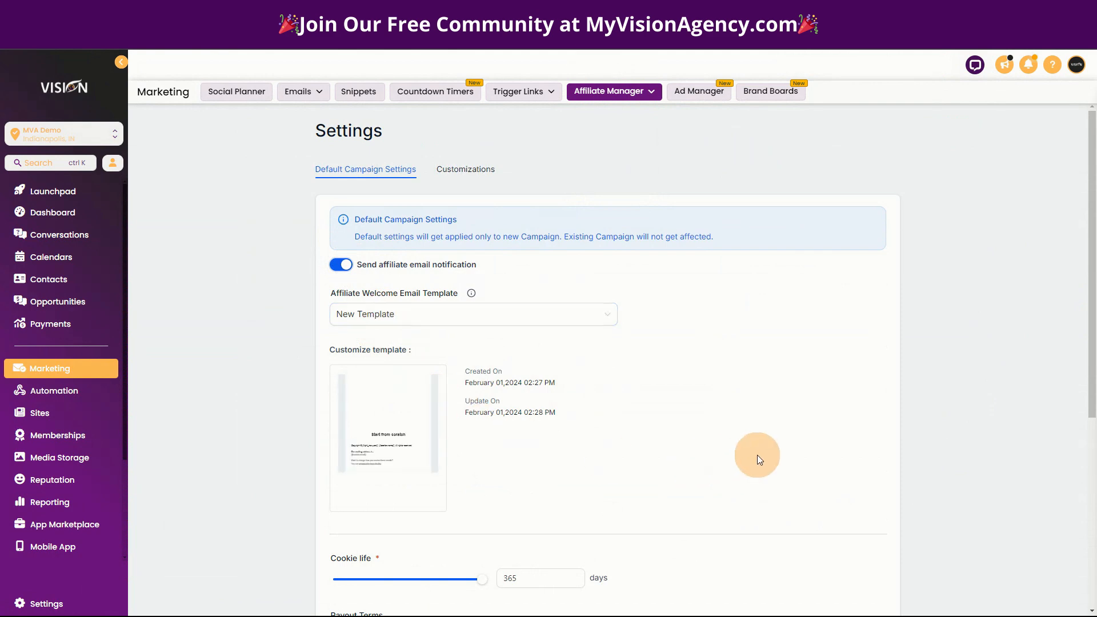
mouse_move(406, 432)
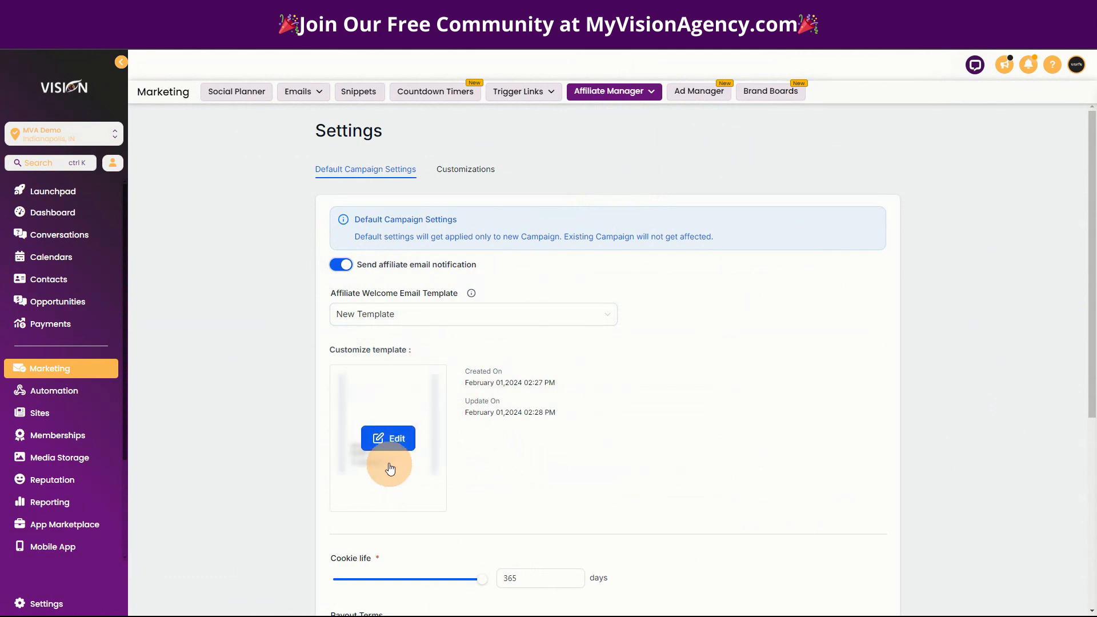
left_click(386, 437)
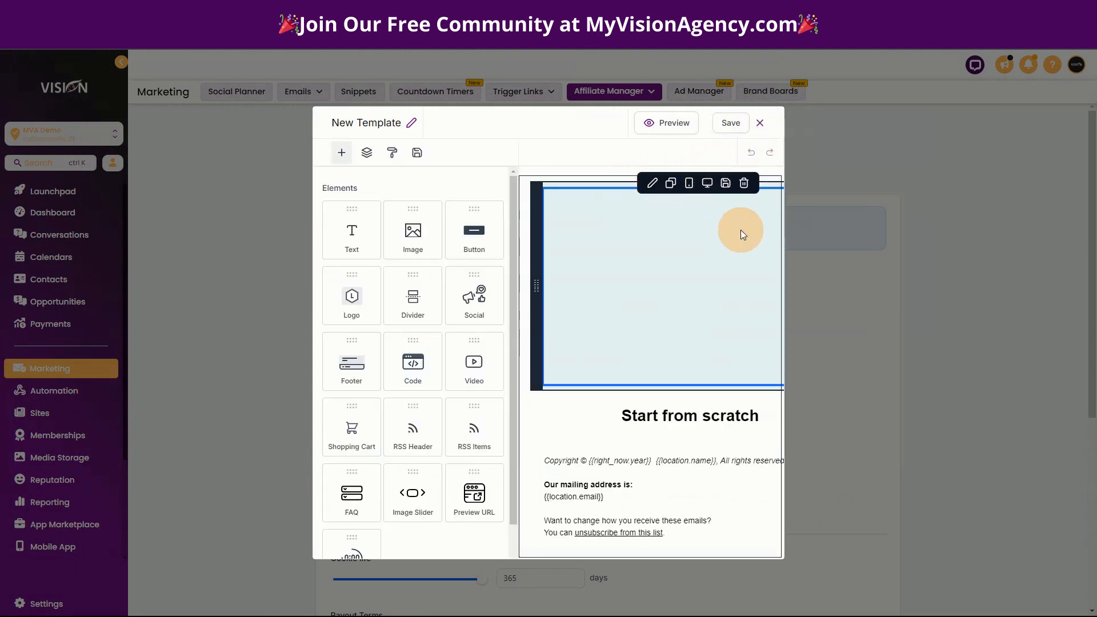
left_click(760, 122)
mouse_move(439, 448)
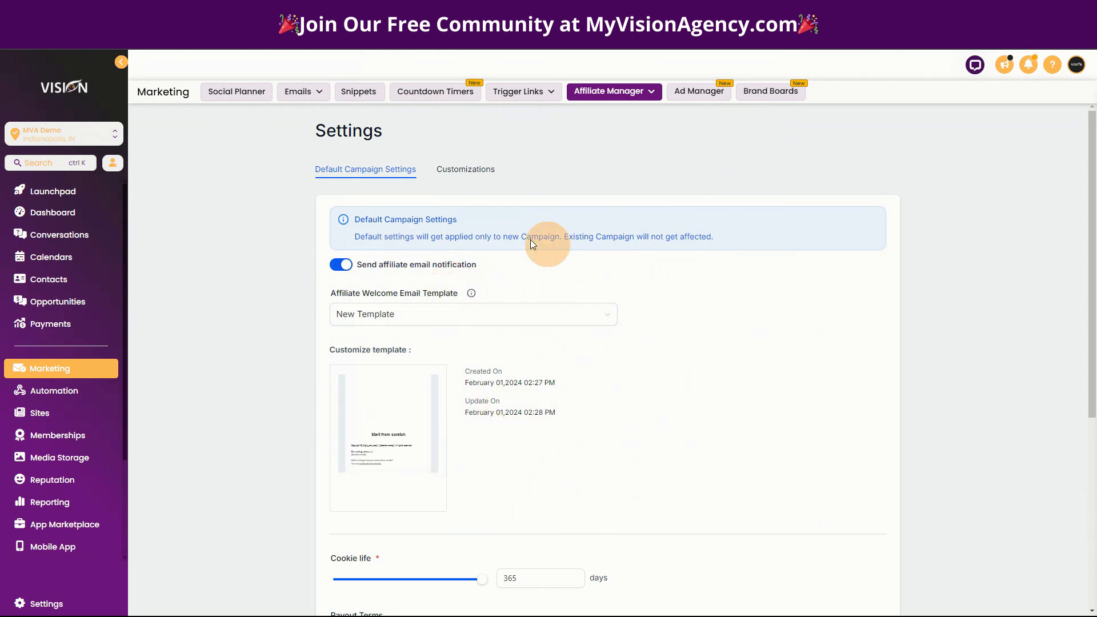
mouse_move(405, 457)
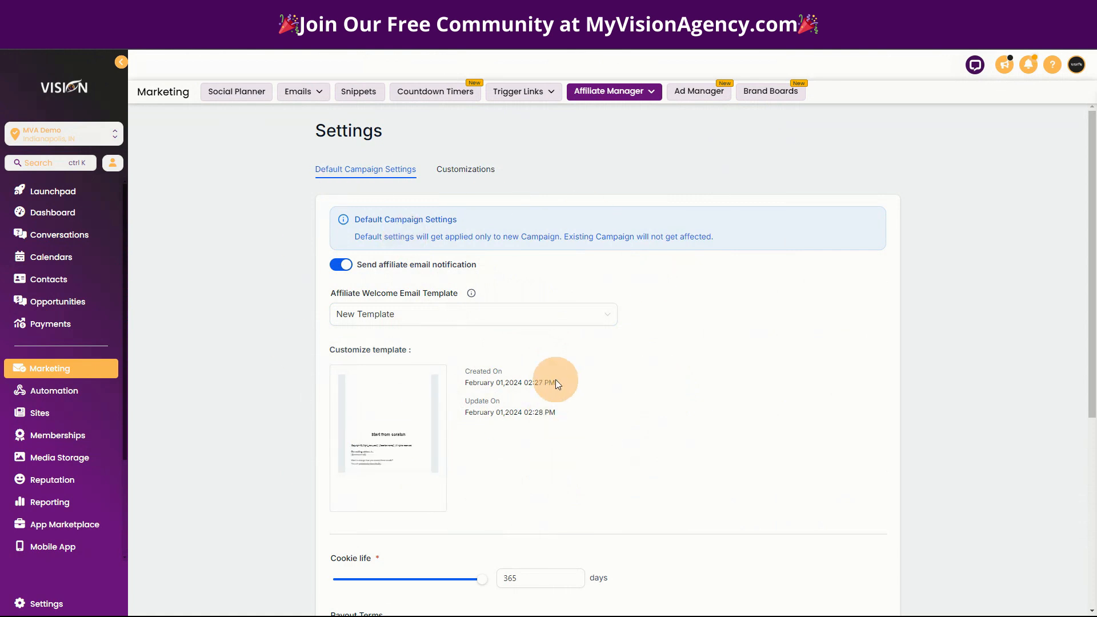
mouse_move(415, 392)
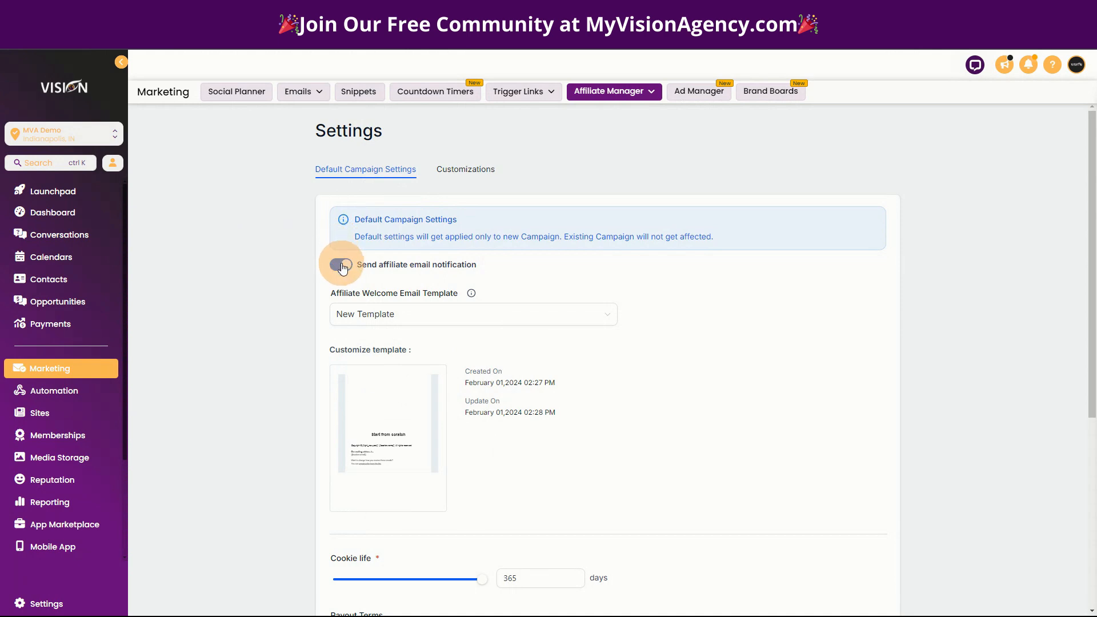
left_click(377, 313)
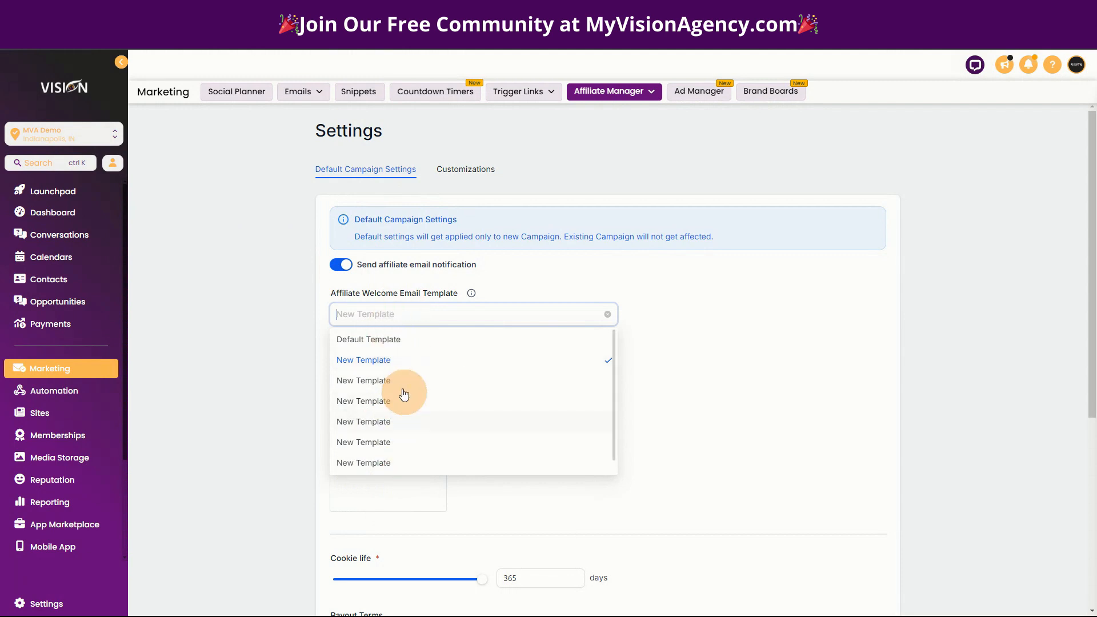
left_click(513, 261)
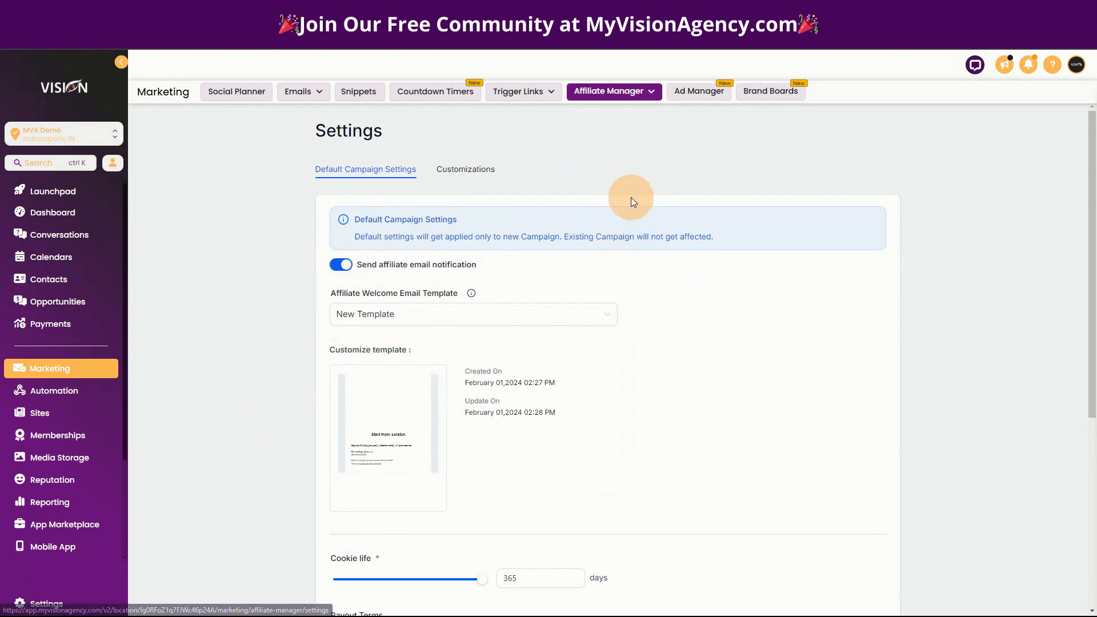
mouse_move(614, 92)
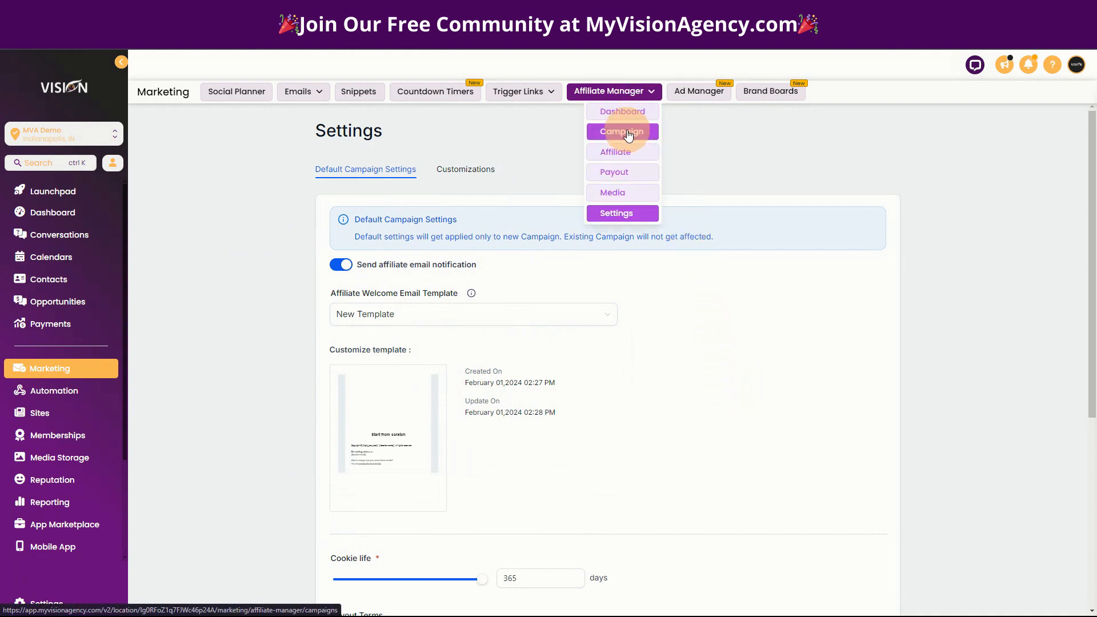
- Open the Community campaign and step through to its Additional Settings
left_click(627, 134)
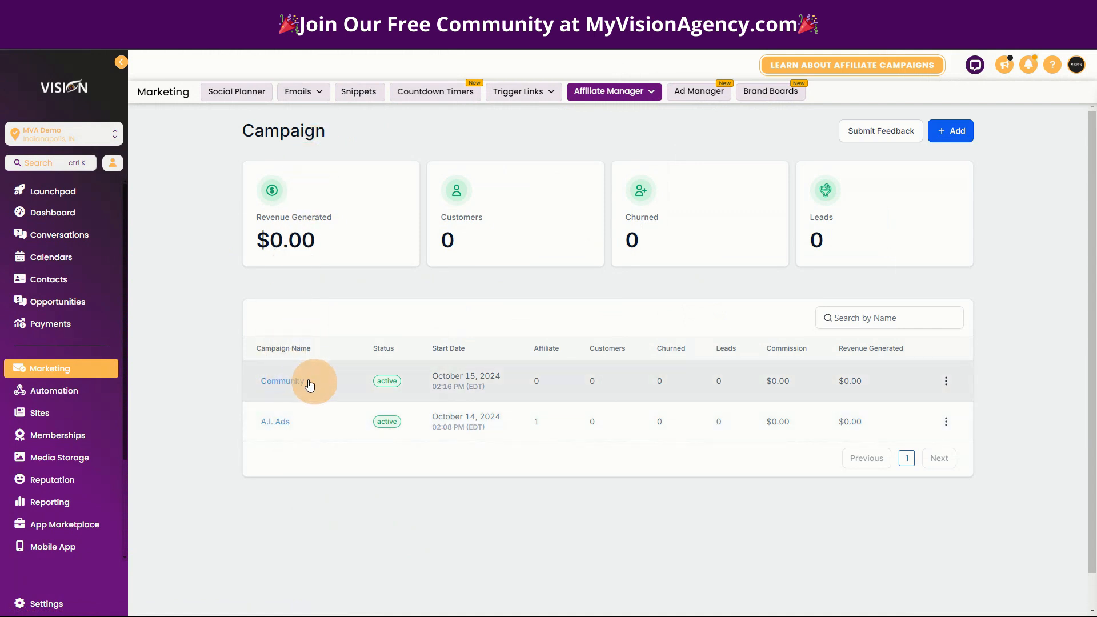
left_click(290, 387)
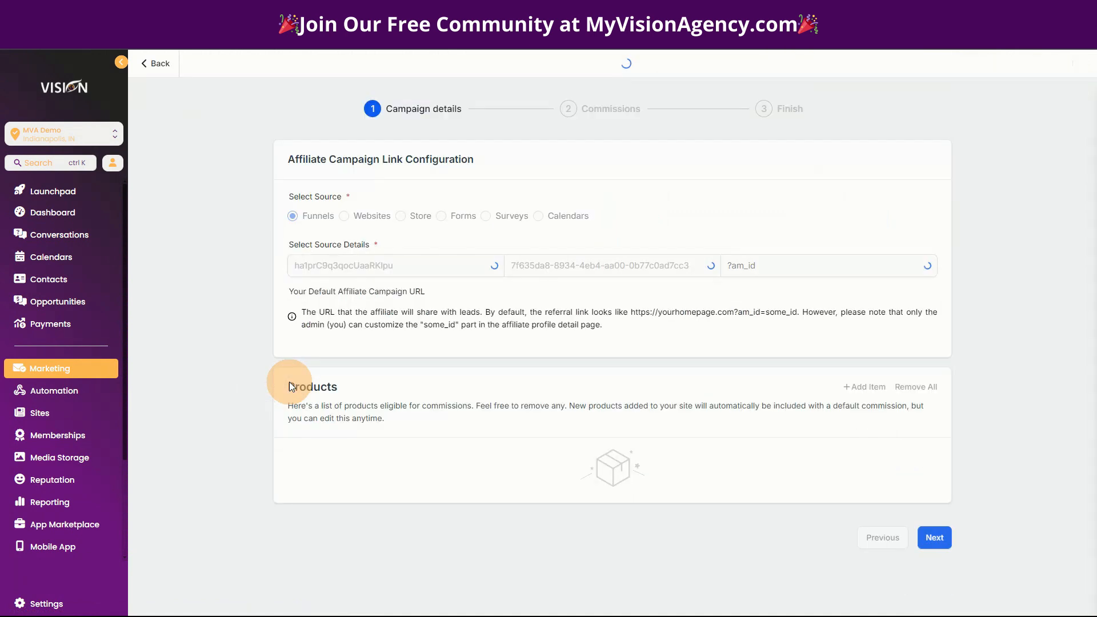
left_click(933, 594)
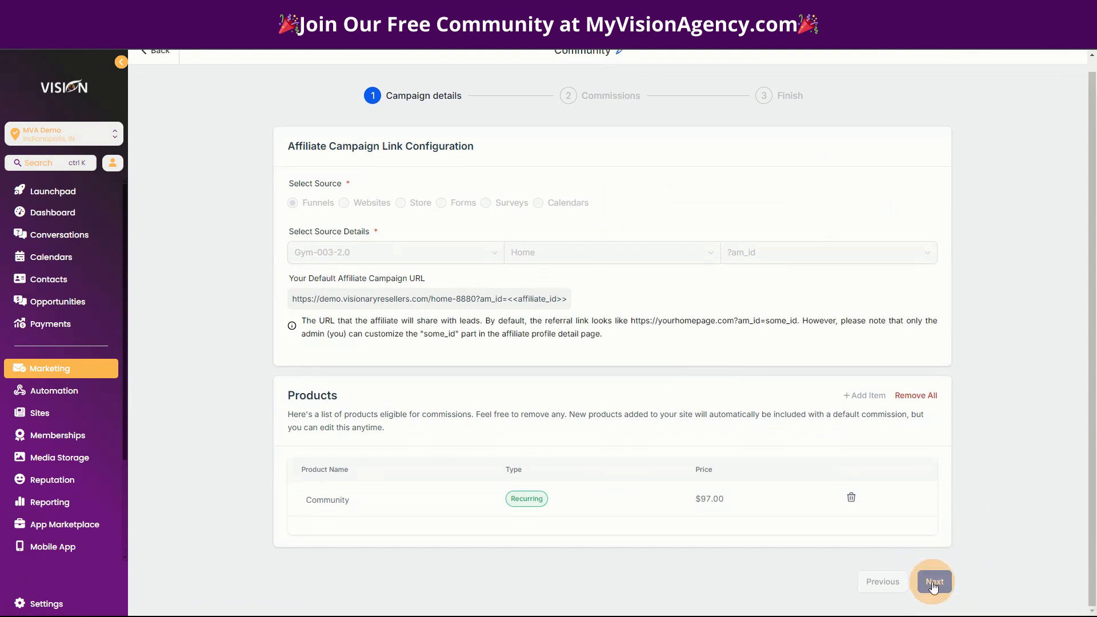
left_click(939, 365)
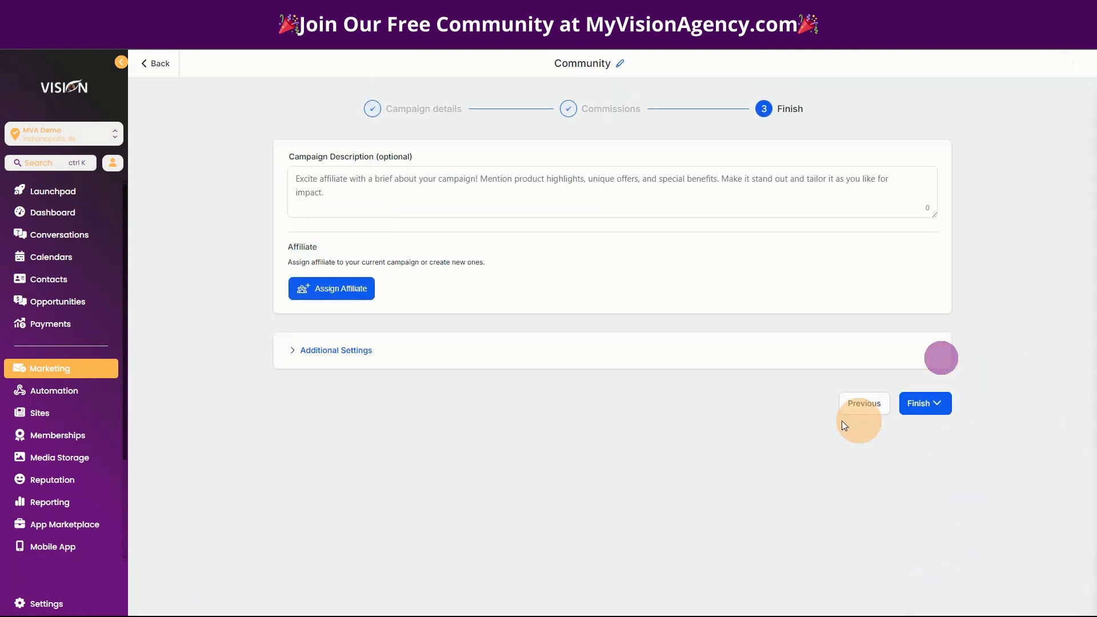
left_click(360, 348)
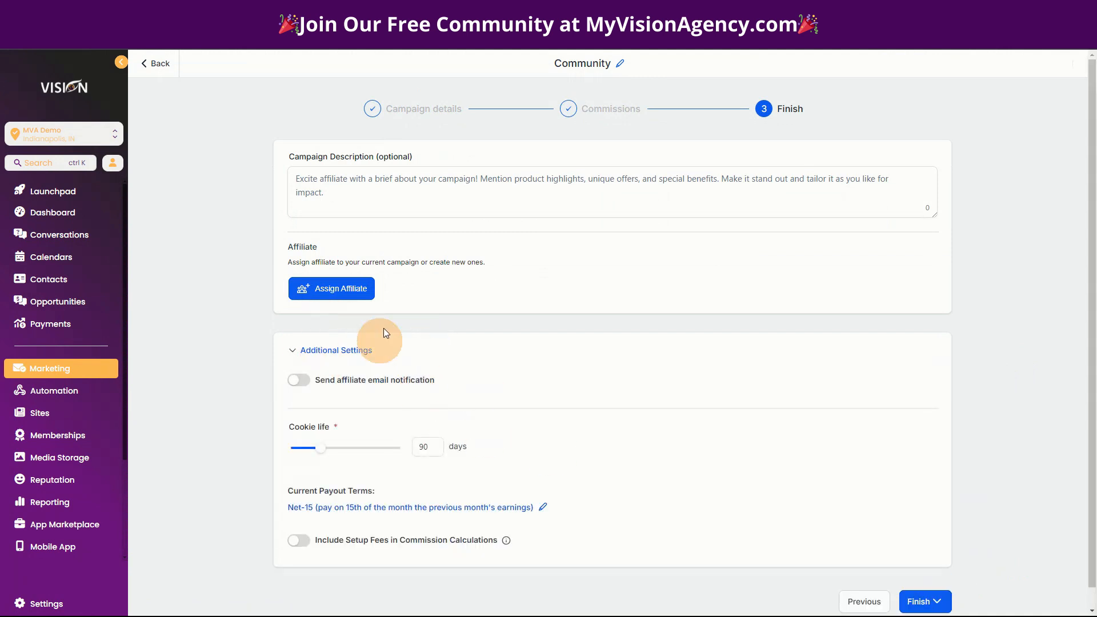
- Leave affiliate email notification off and publish the Community campaign now
left_click(298, 379)
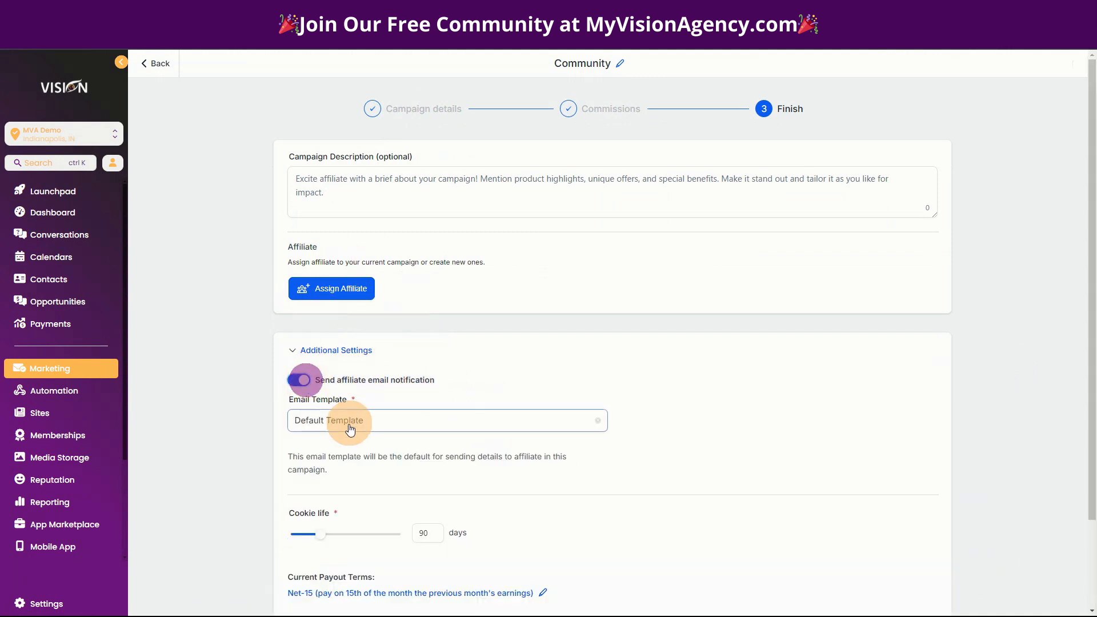
left_click(374, 420)
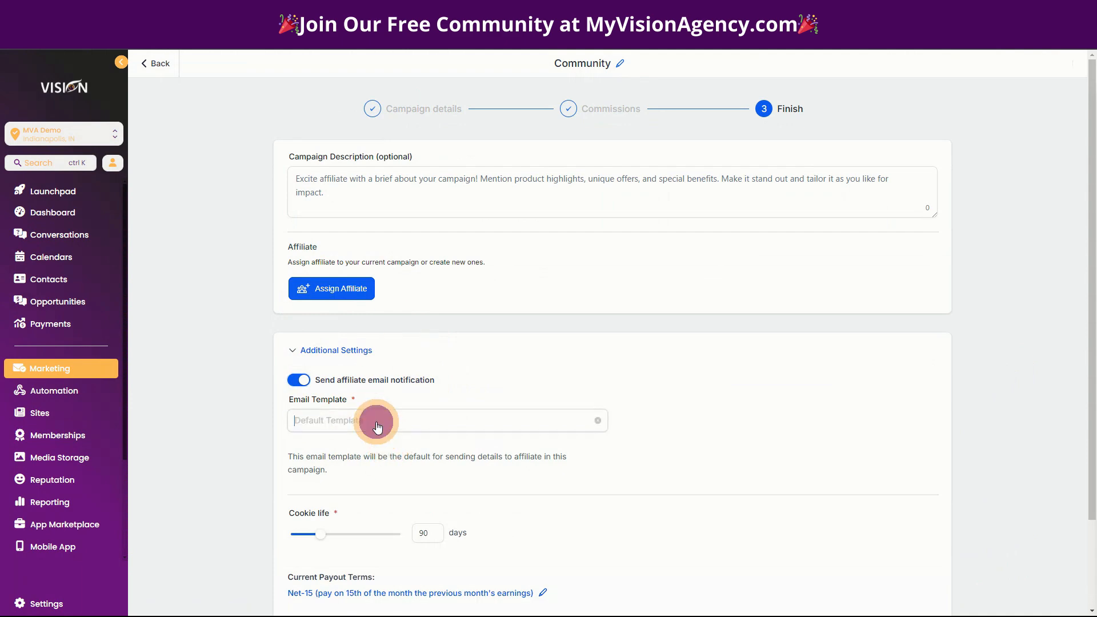
left_click(484, 378)
left_click(298, 380)
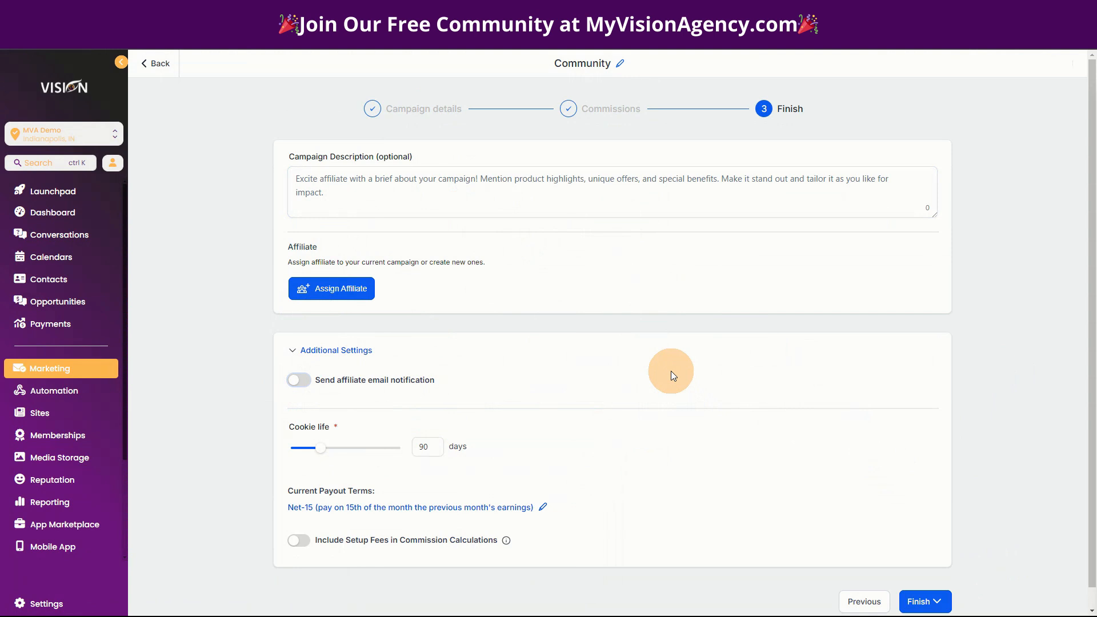
left_click(938, 606)
left_click(920, 441)
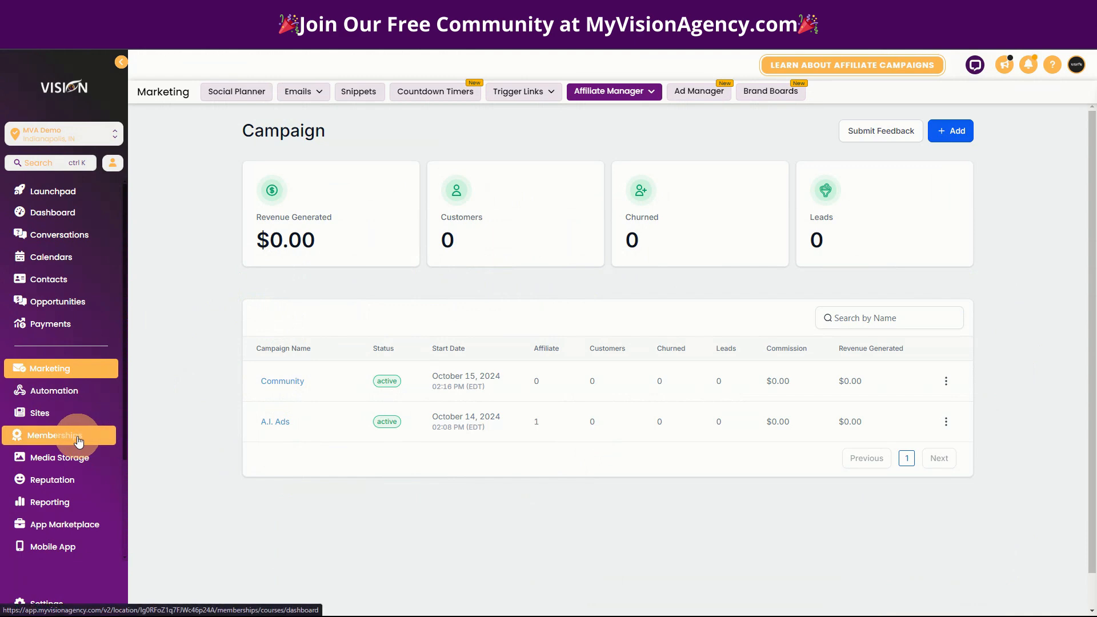
- Navigate through Memberships and Sites to the Client Portal Email Settings page
left_click(79, 440)
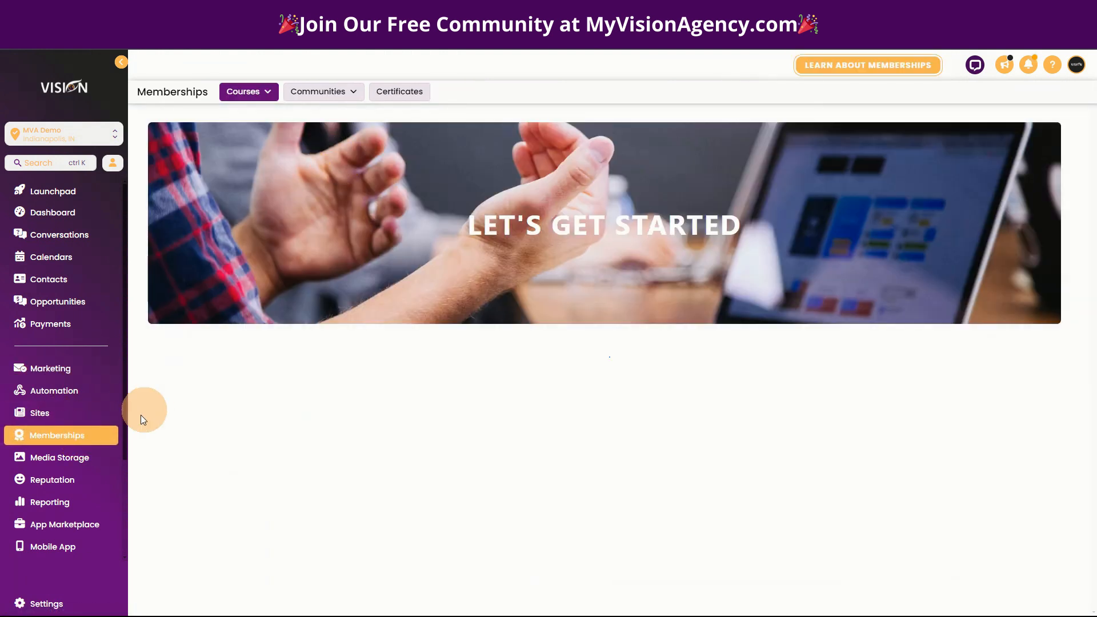
left_click(340, 92)
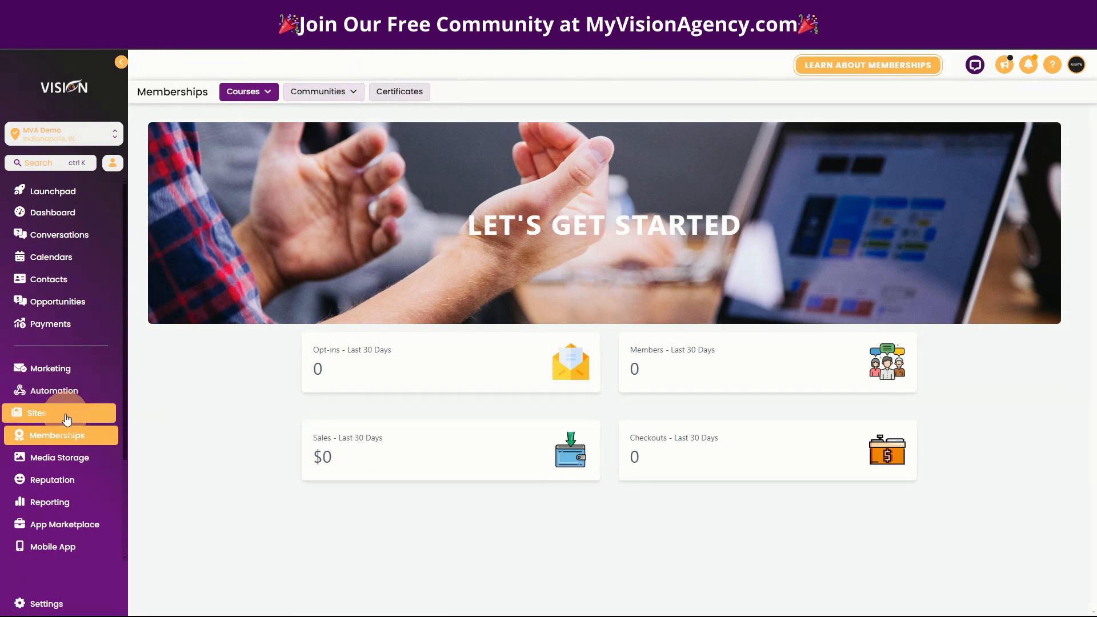
left_click(64, 414)
mouse_move(535, 98)
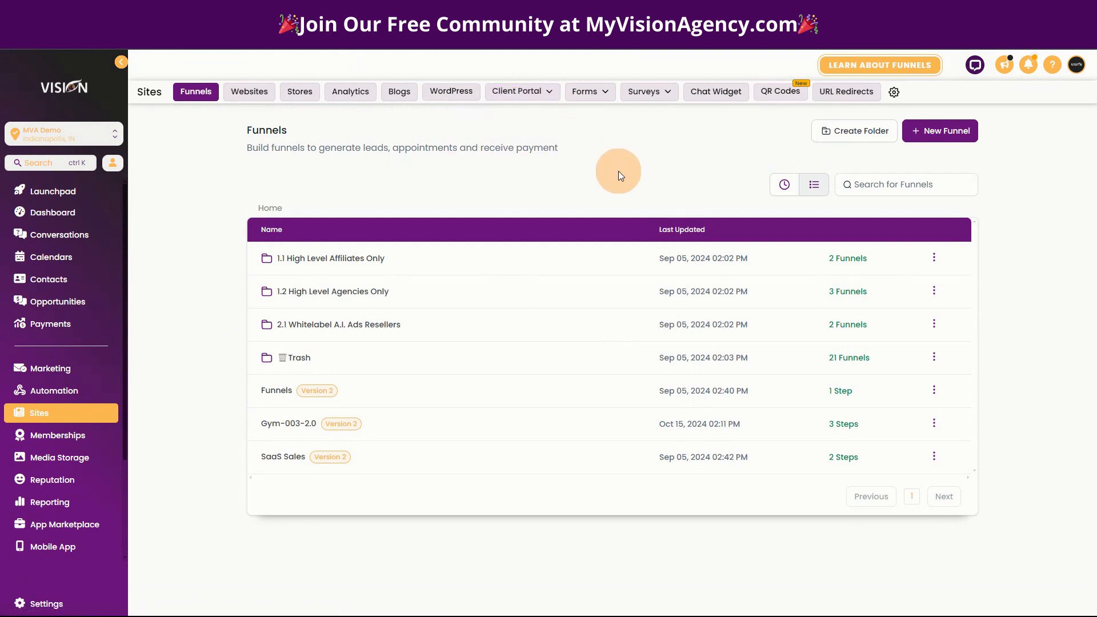
left_click(527, 119)
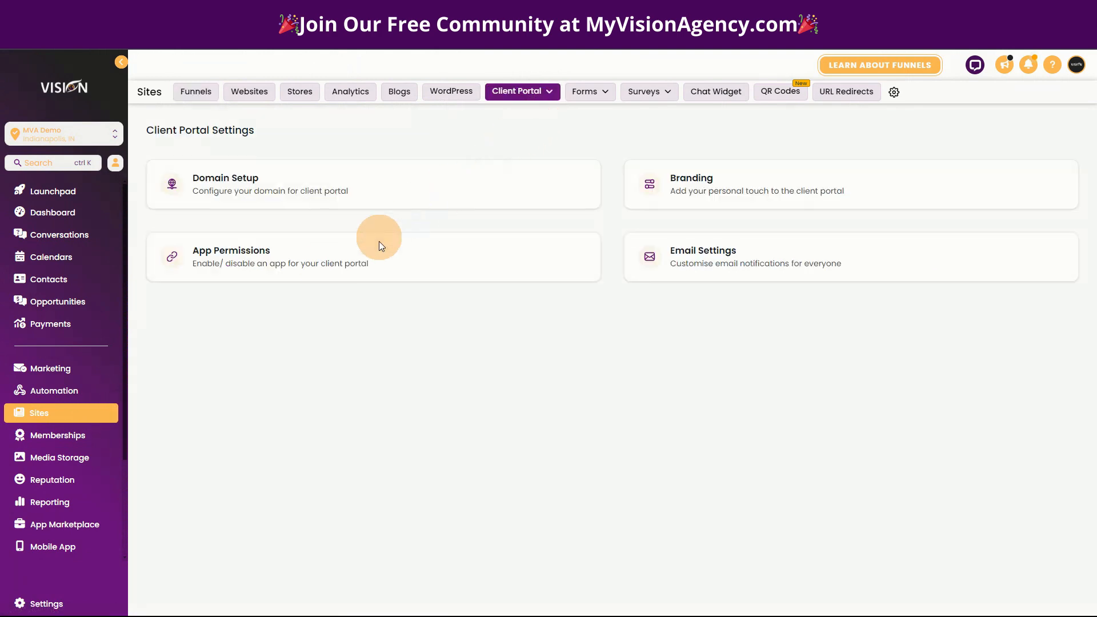
left_click(704, 256)
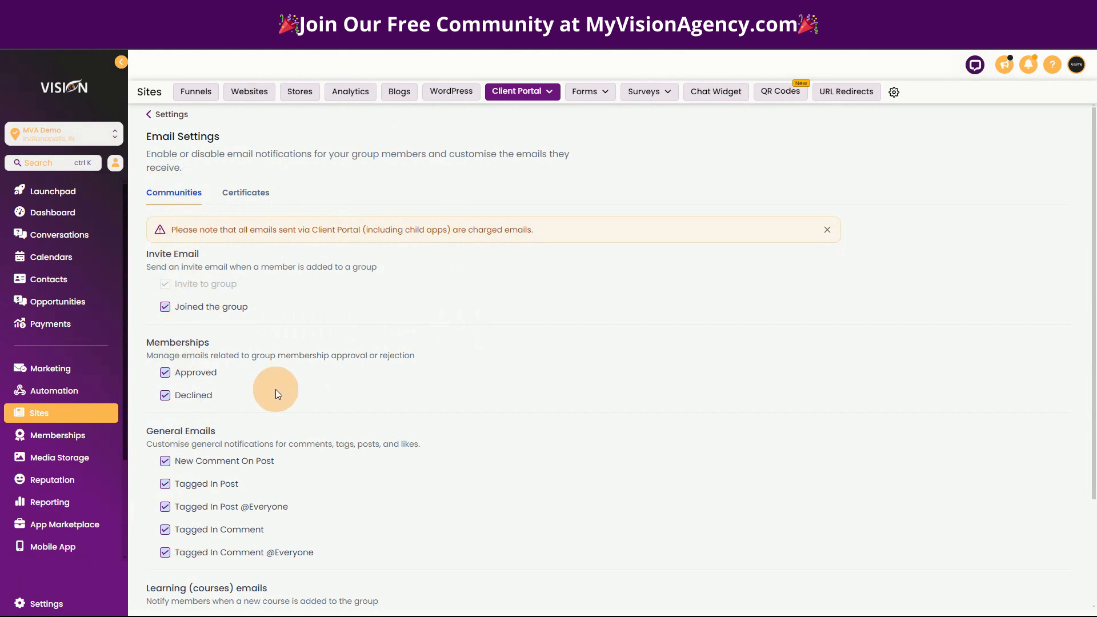
scroll(196, 514, "down", 3)
- Go to Marketing and open the Email Marketing Templates list
scroll(265, 522, "up", 3)
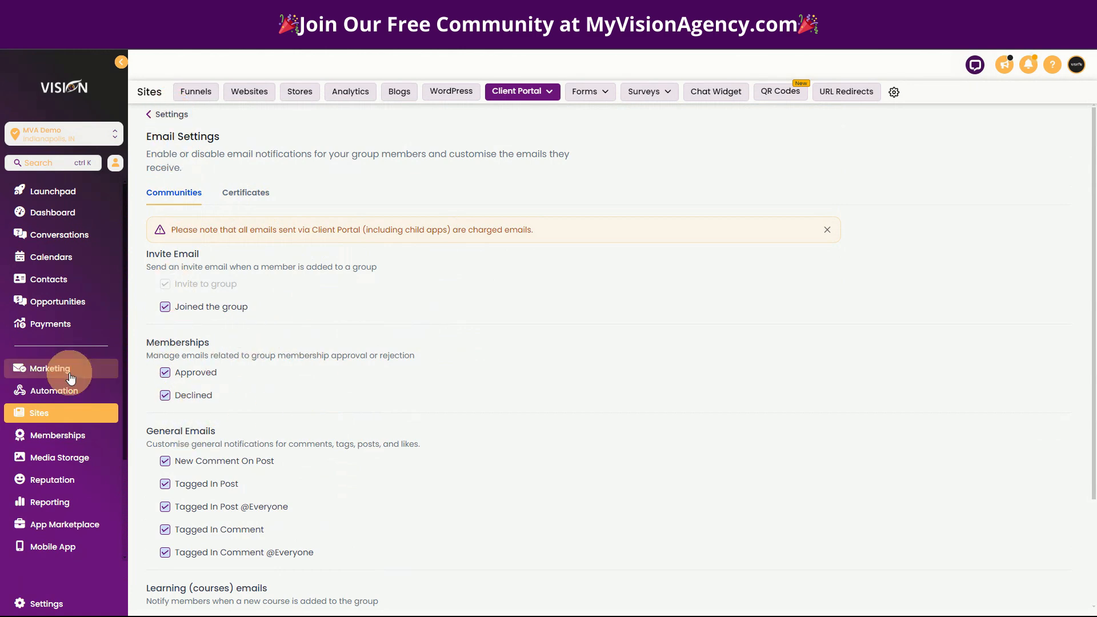
left_click(52, 375)
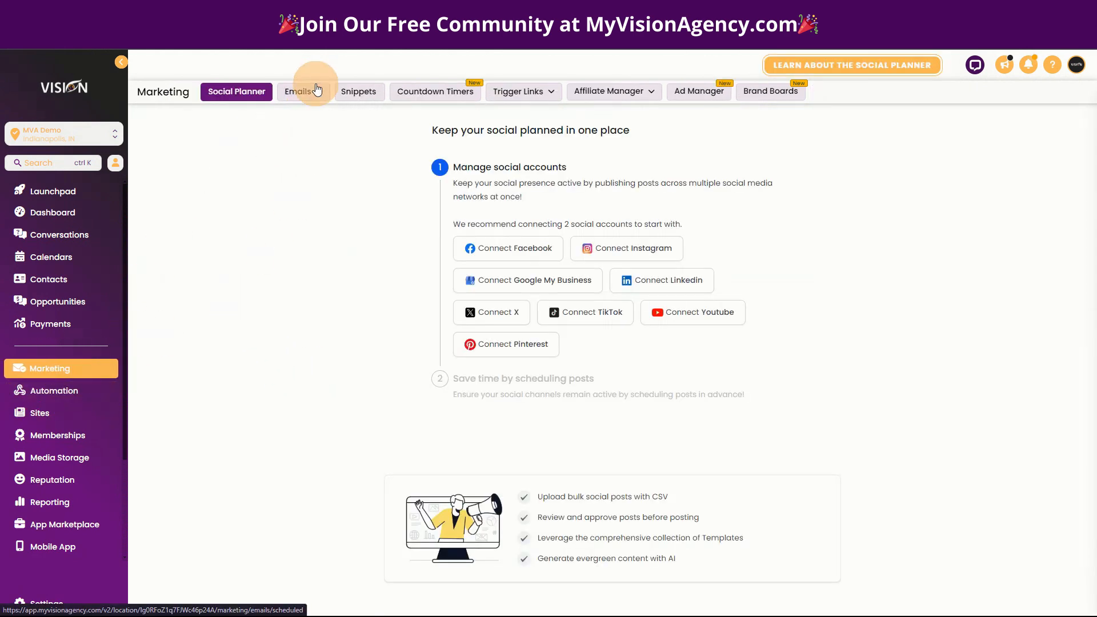
left_click(314, 93)
- Create an email template folder named 'Affiliate Management'
left_click(309, 133)
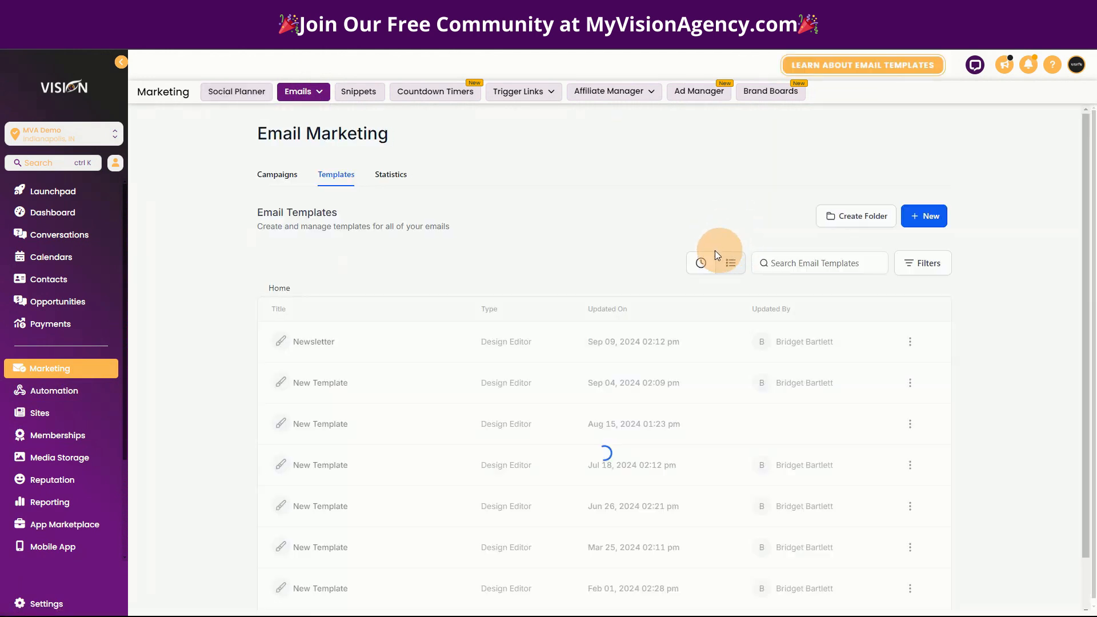
left_click(849, 211)
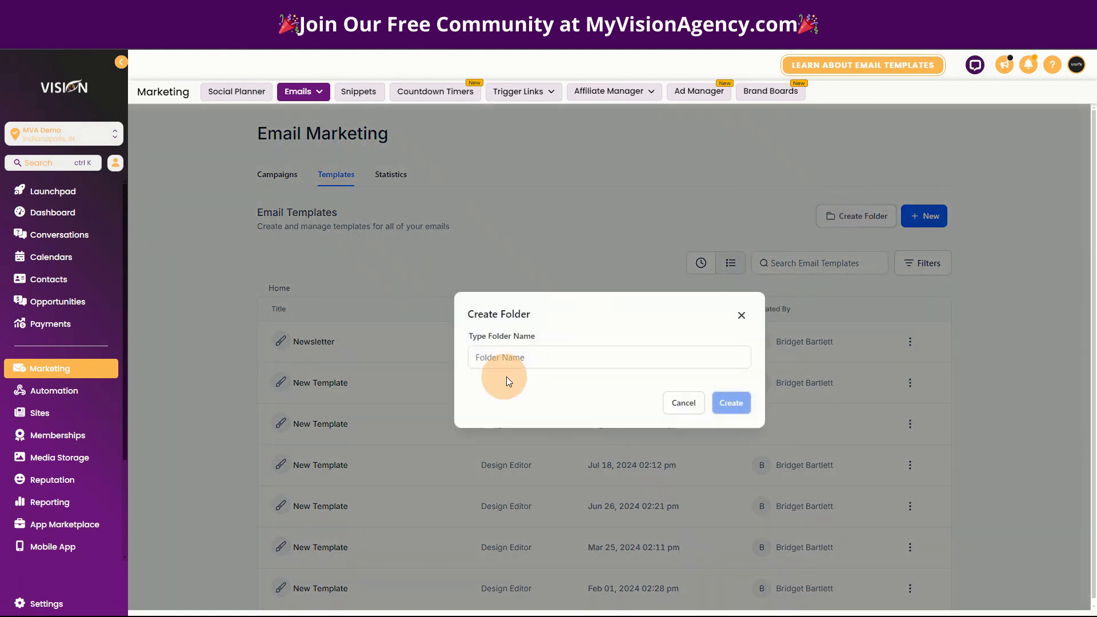
left_click(517, 355)
type("Affiliate M")
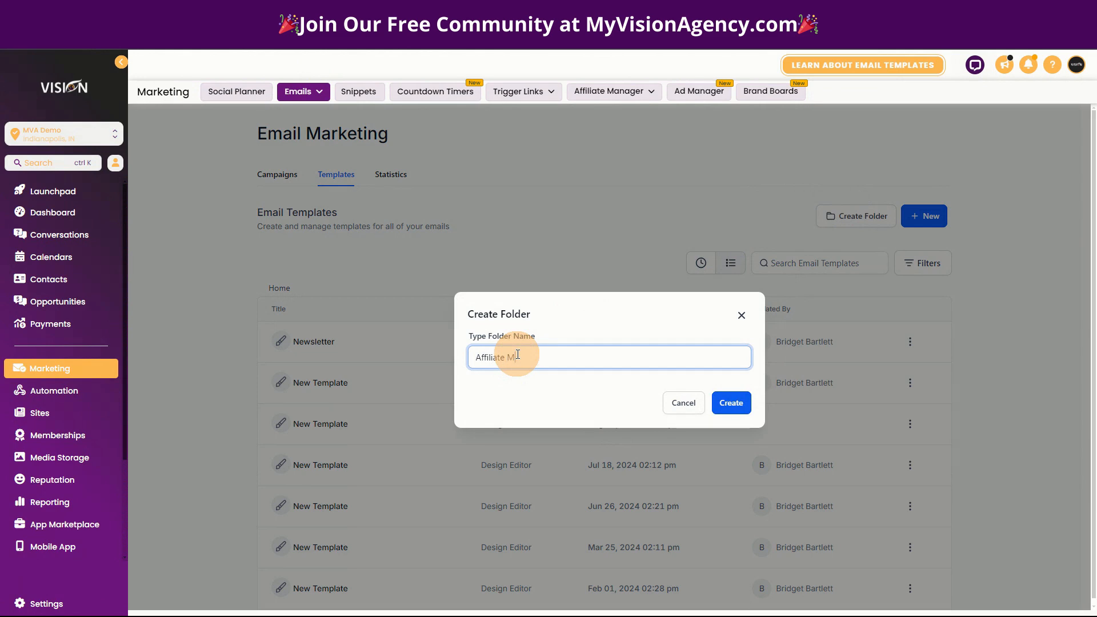
type("anagement")
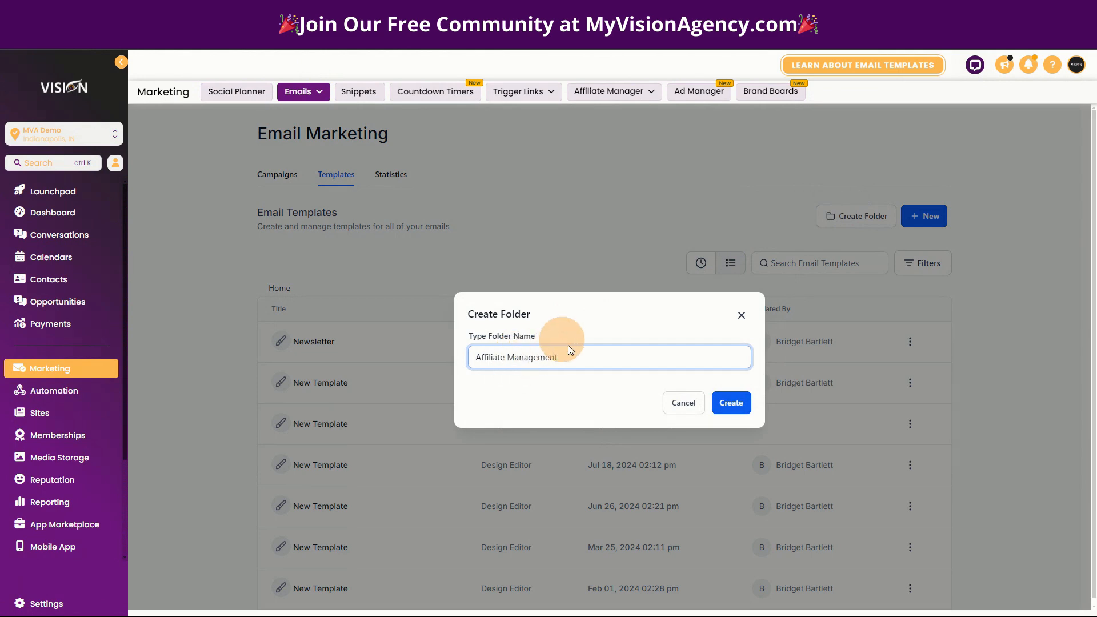
left_click(728, 403)
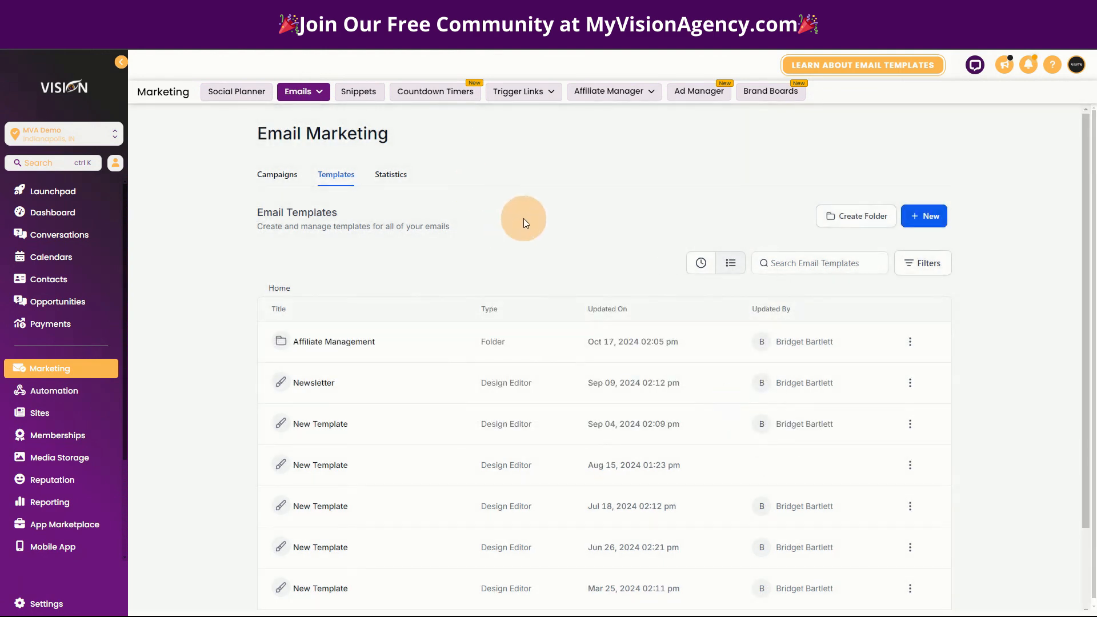
- Inside the Affiliate Management folder, start a blank template using the Design Editor
left_click(323, 342)
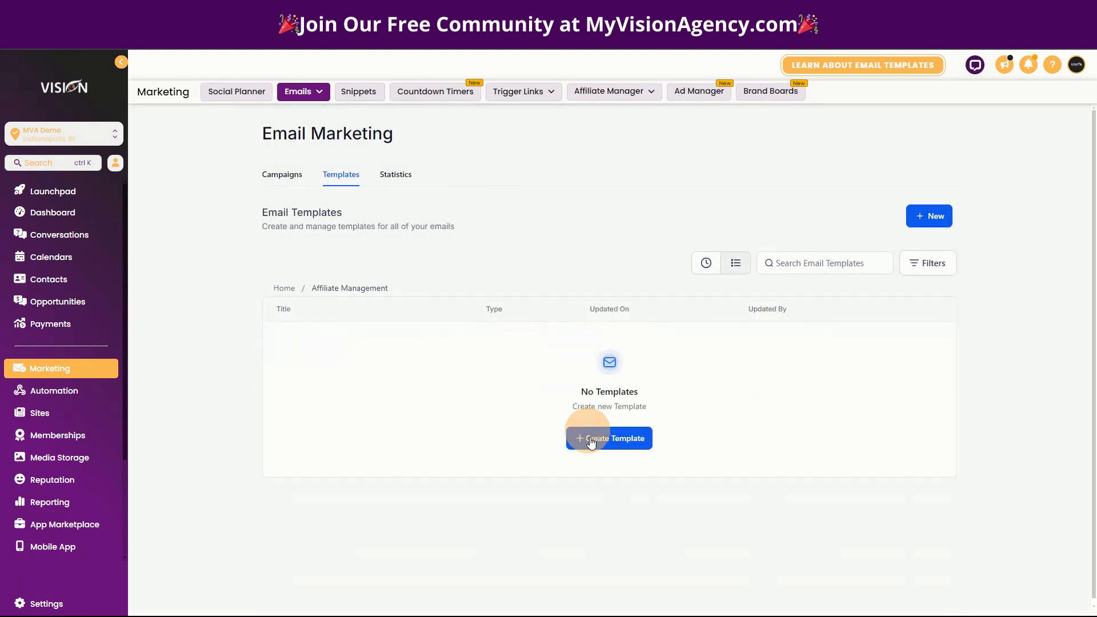
left_click(591, 440)
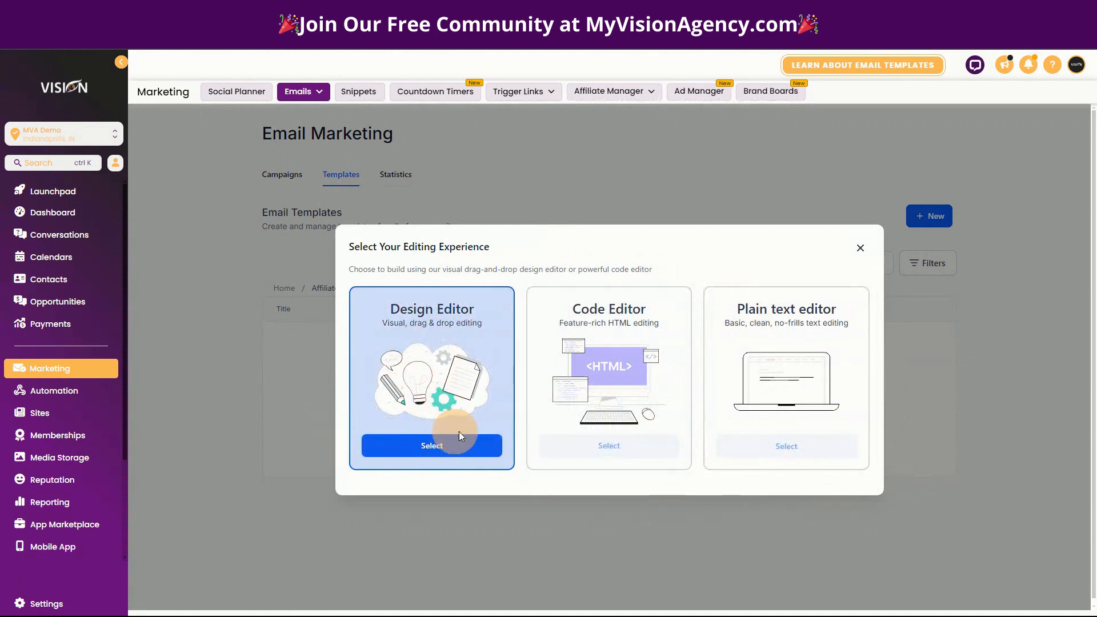
left_click(436, 430)
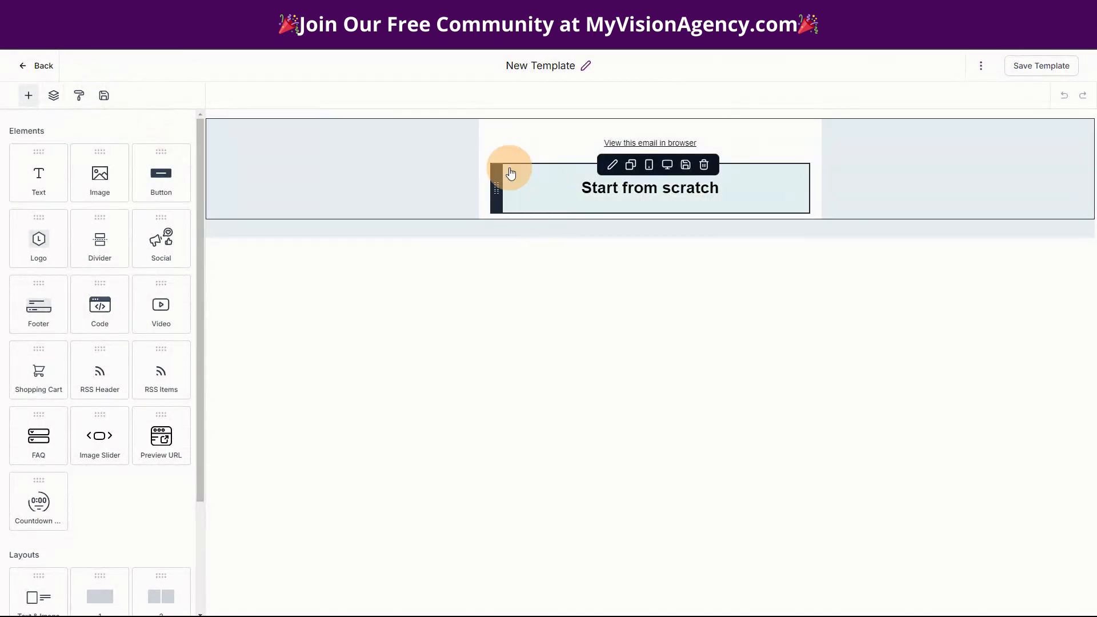
- Place the saved footer Section 1 below the heading and save the row
left_click(104, 95)
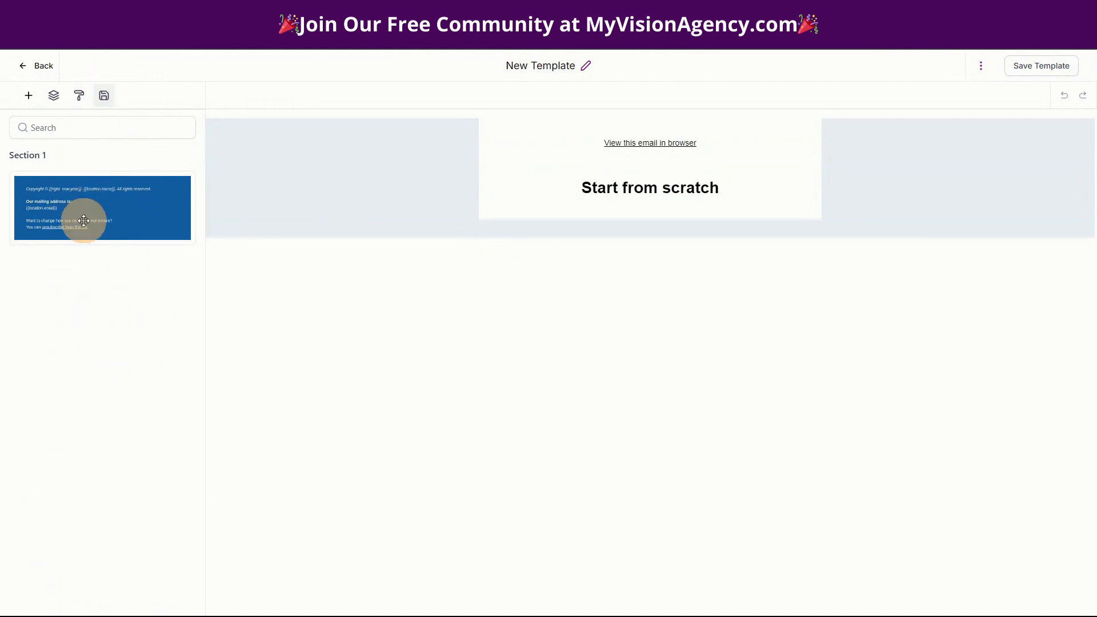
left_click_drag(87, 212, 674, 225)
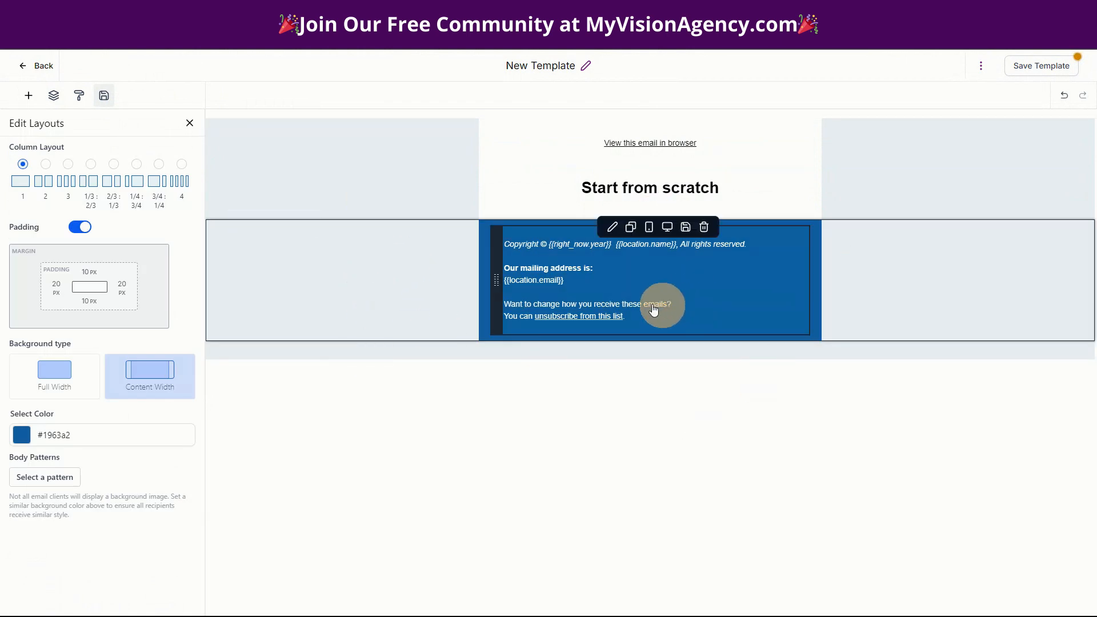
mouse_move(477, 281)
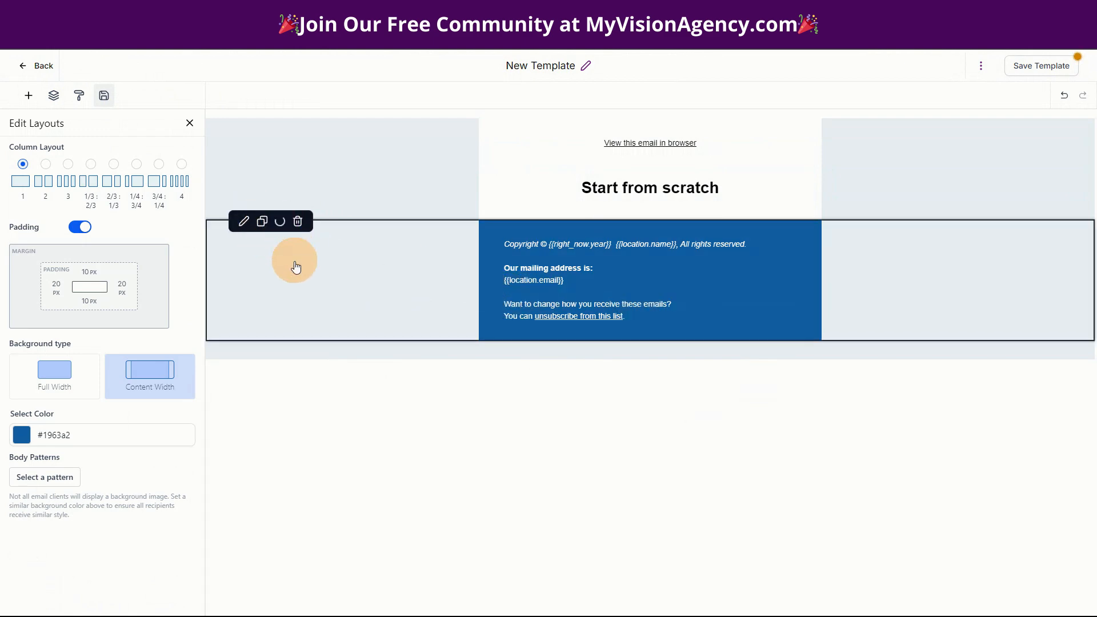
left_click(103, 93)
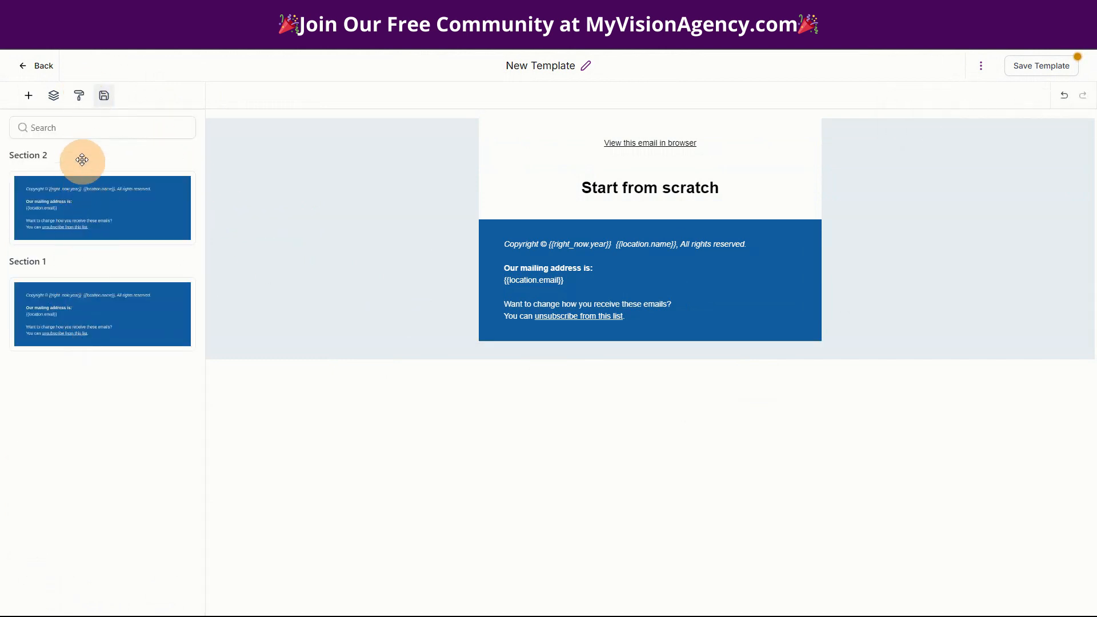
- Delete the duplicate Section 2 and add an empty image block at the top
left_click(179, 155)
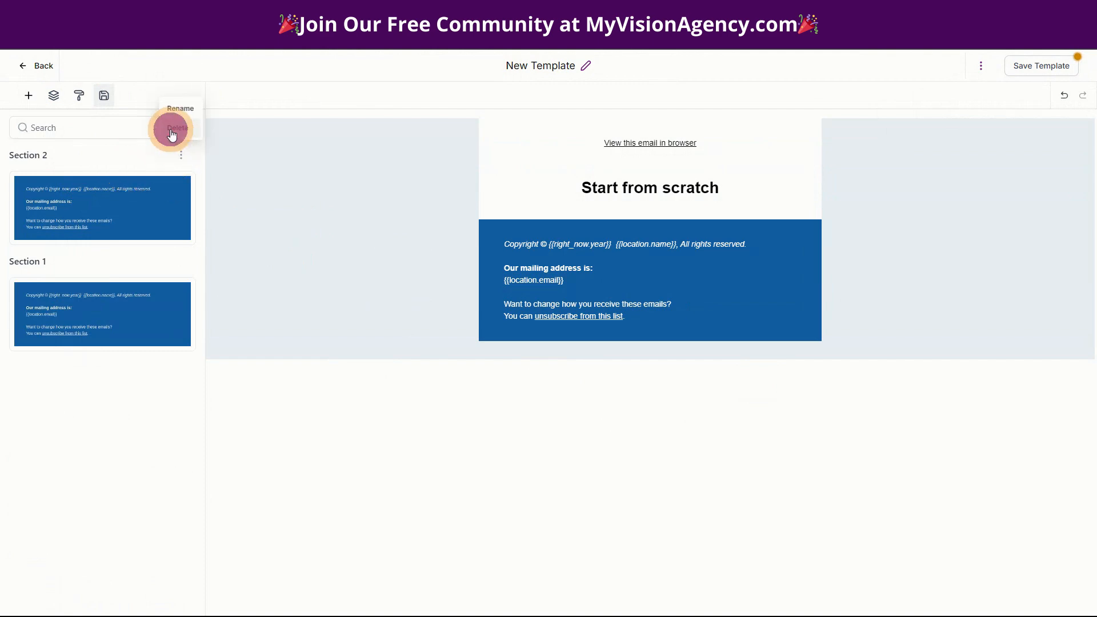
left_click(169, 127)
left_click(662, 210)
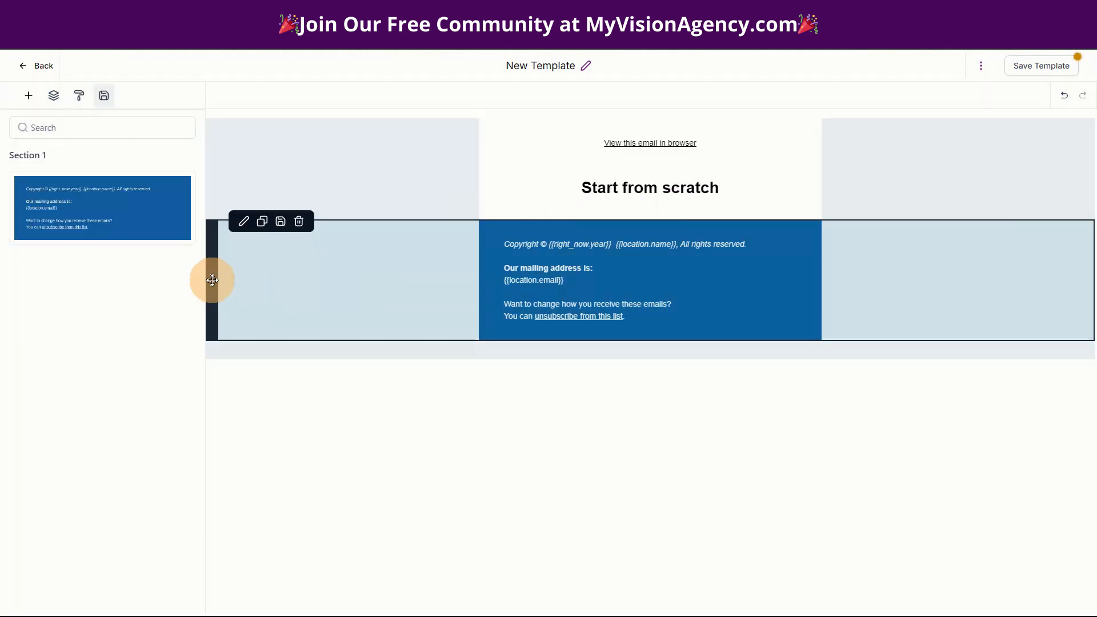
left_click(29, 98)
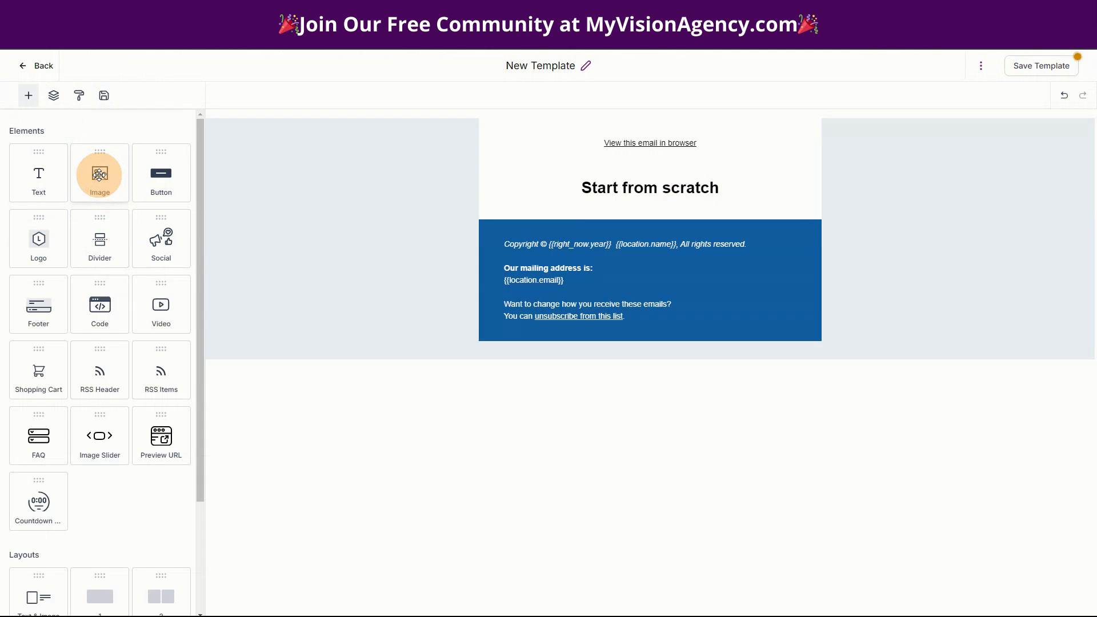
left_click_drag(99, 175, 637, 140)
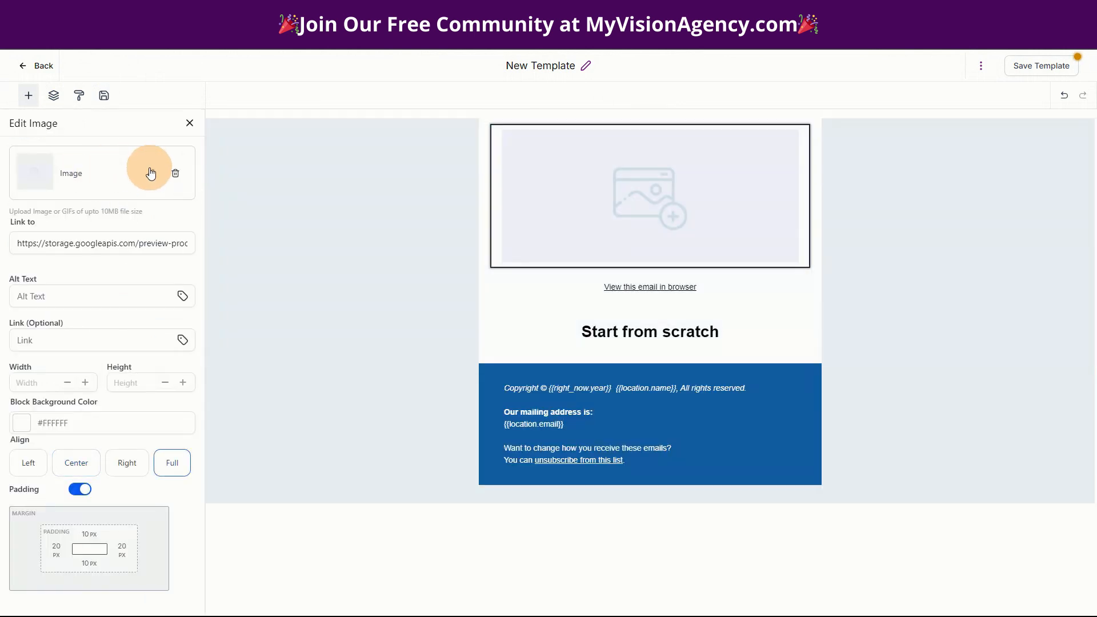
- Replace the top image with 2.png from the media library, sized 100 by 100
left_click(150, 173)
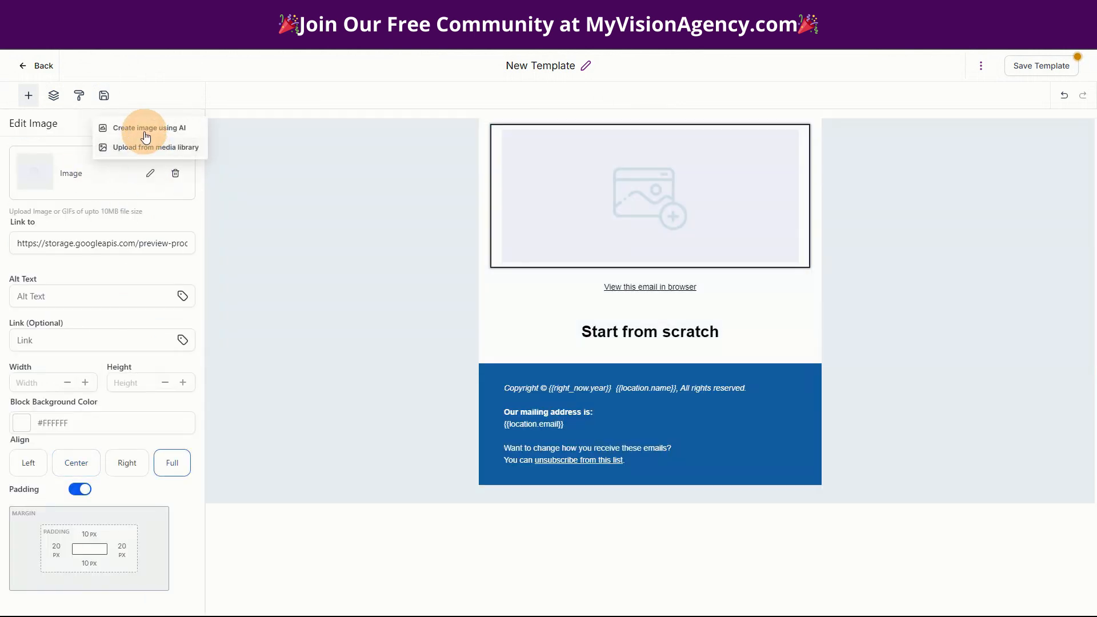
left_click(131, 149)
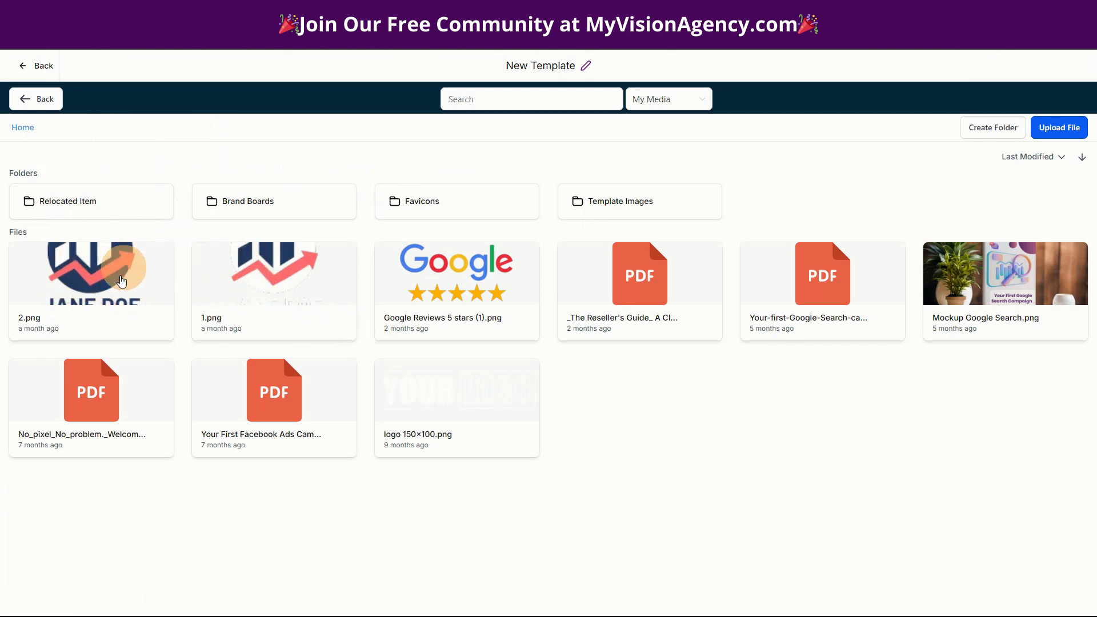
left_click(104, 277)
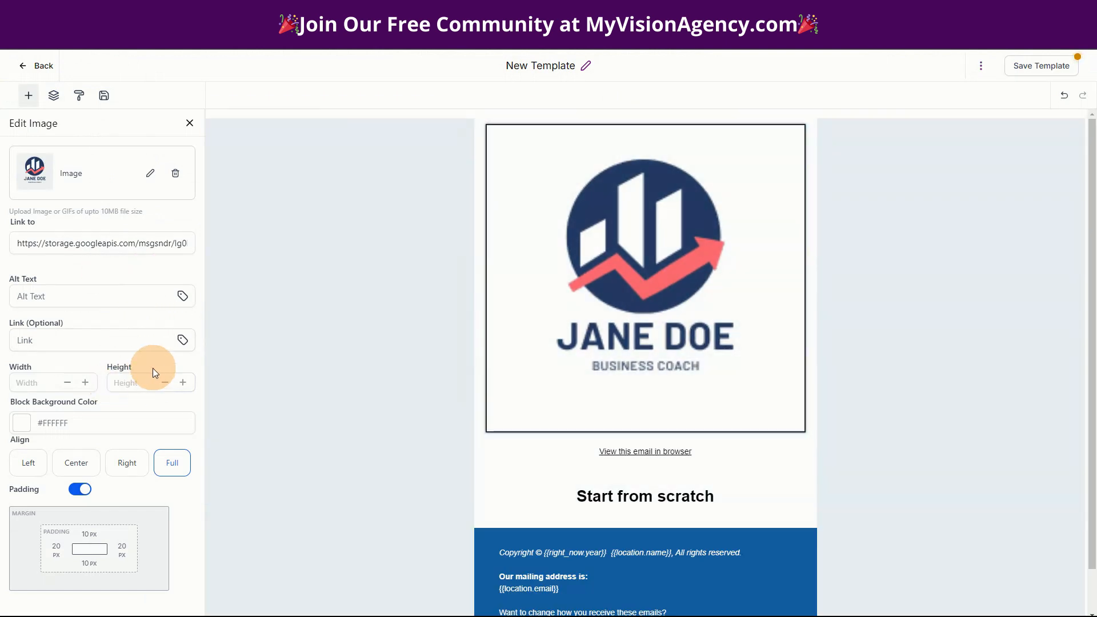
left_click(119, 382)
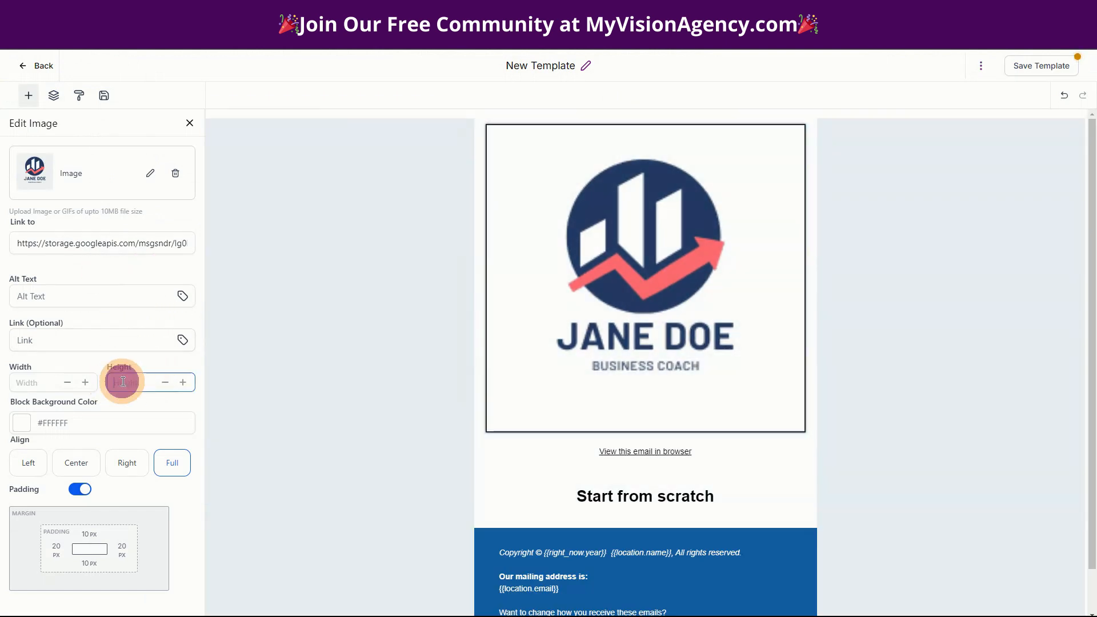
type("100")
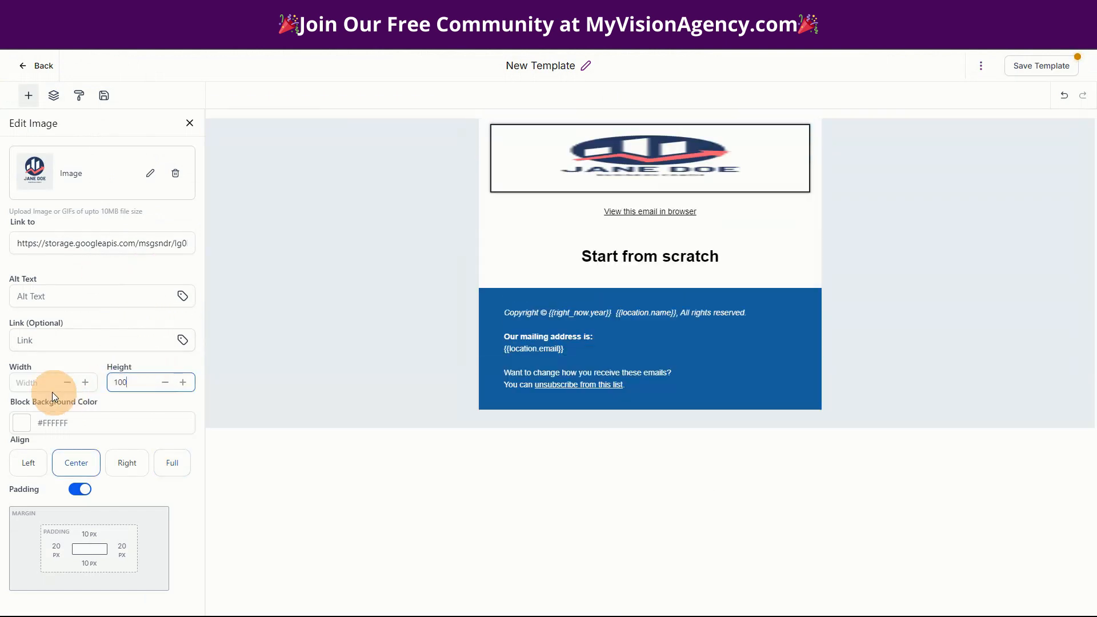
left_click(45, 384)
type("100")
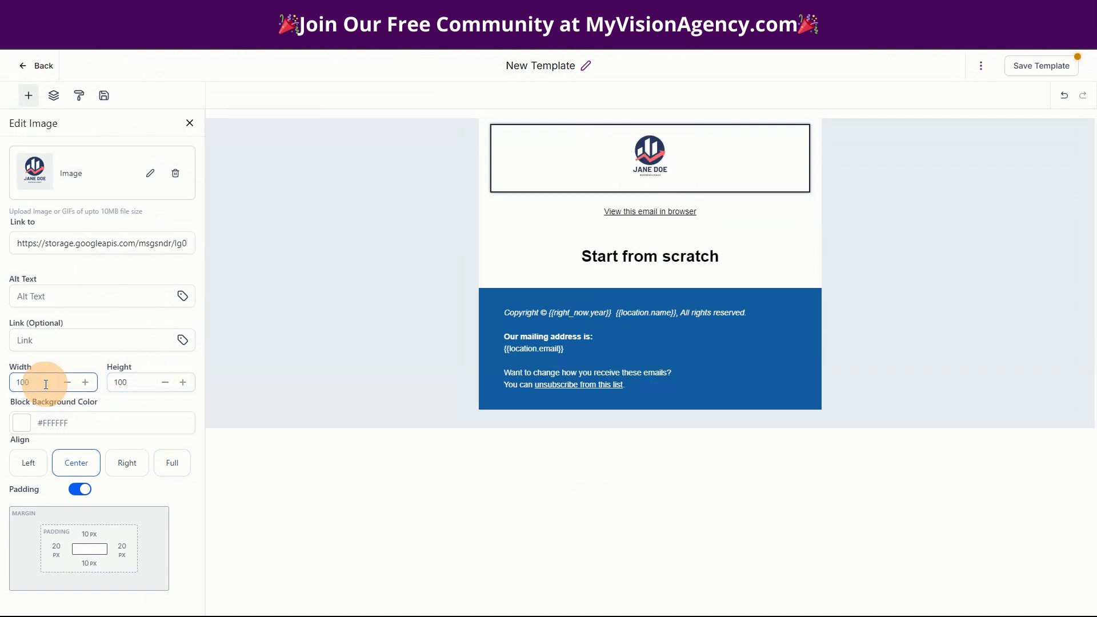
left_click(715, 256)
- Change the email heading text to 'Refer and Earn!'
left_click_drag(715, 256, 574, 258)
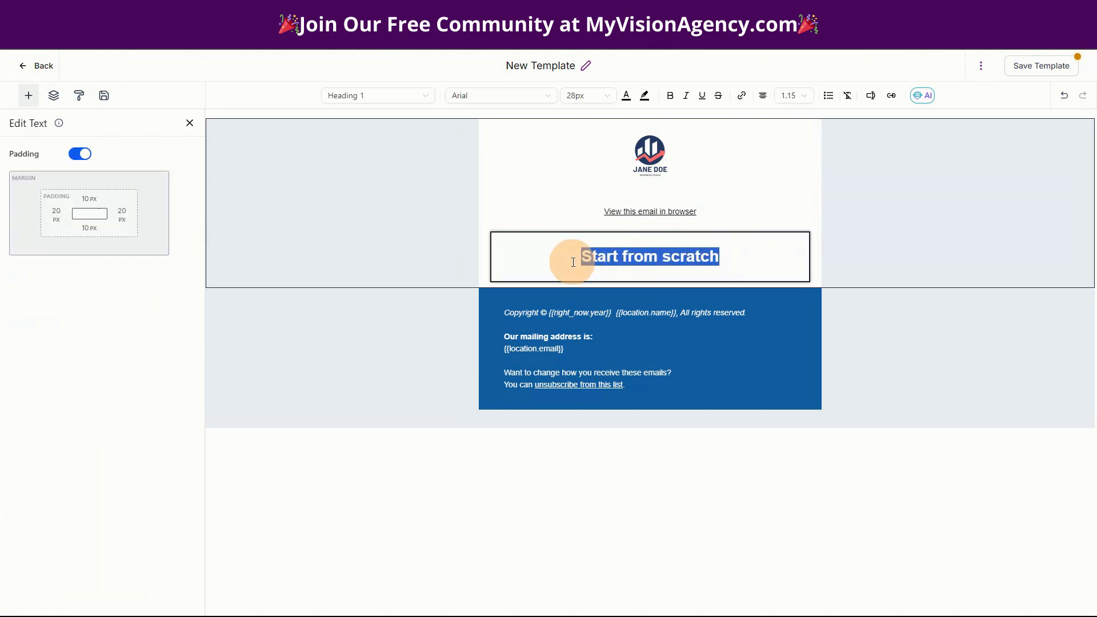
type("Welcome to the")
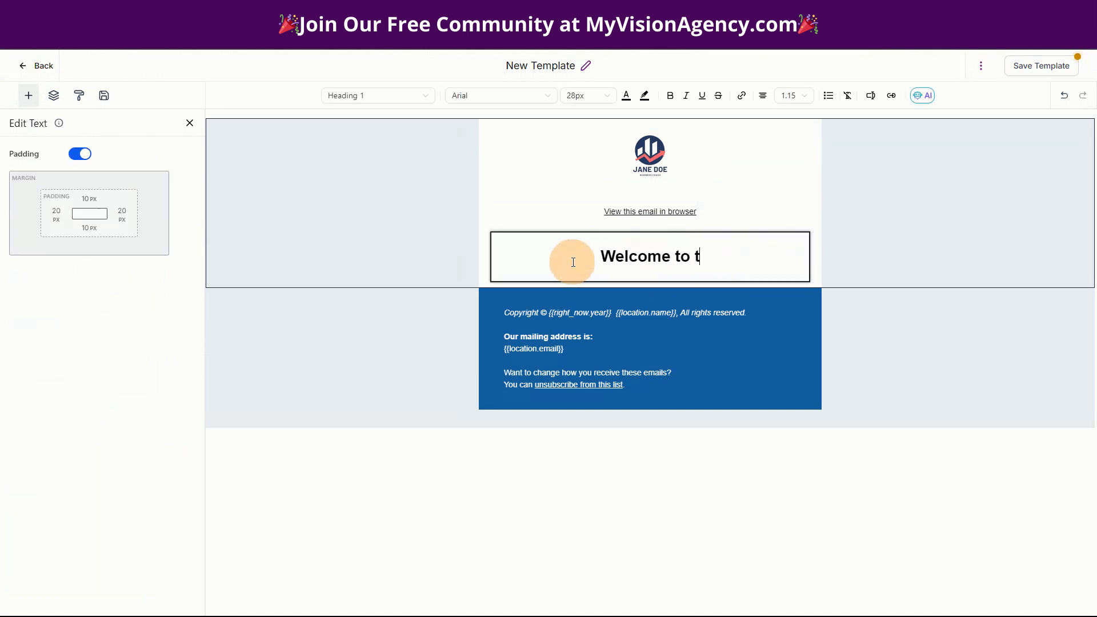
key("BackSpace")
key("BackSpace")
key("BackSpace")
key("BackSpace")
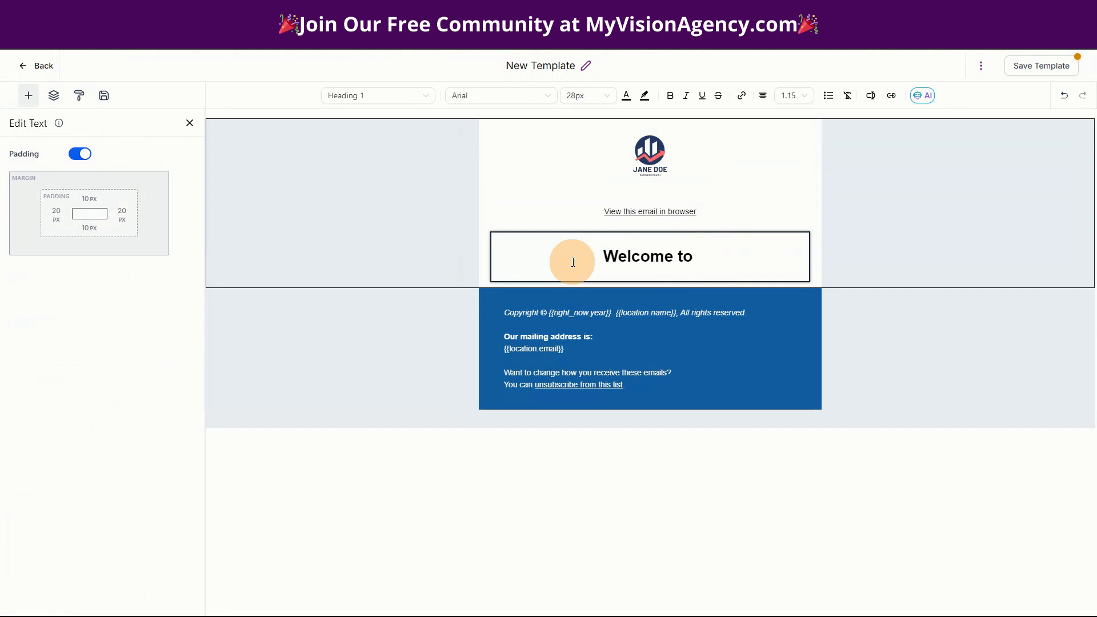
key("BackSpace")
key("BackSpace")
key("BackSpace")
key("BackSpace")
key("BackSpace")
key("BackSpace")
key("BackSpace")
key("BackSpace")
key("BackSpace")
key("BackSpace")
key("BackSpace")
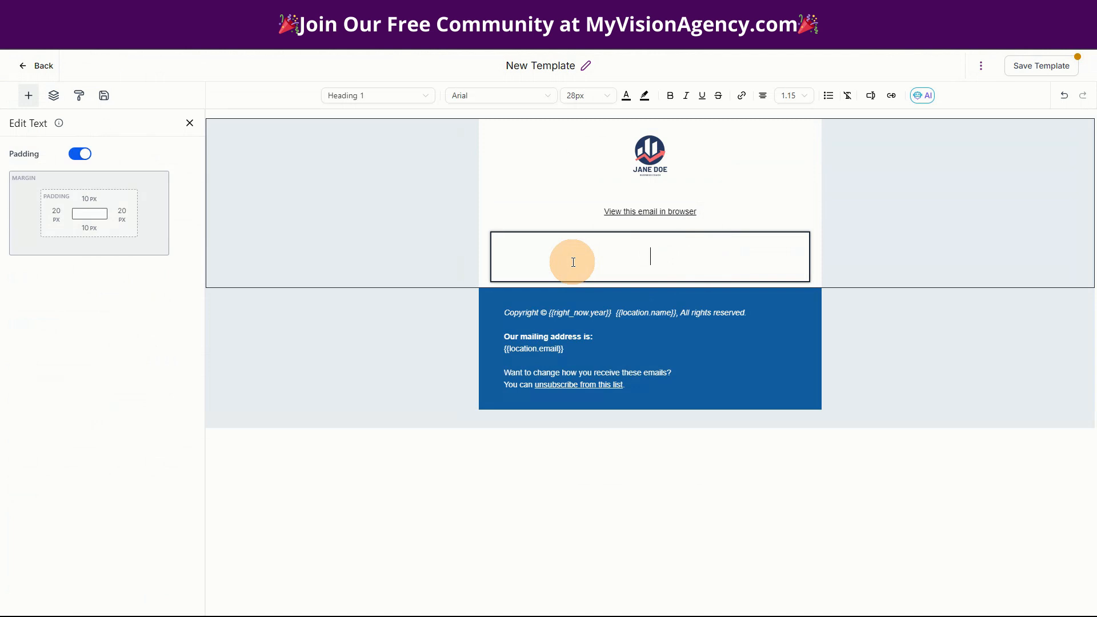
type("Refer and Earn")
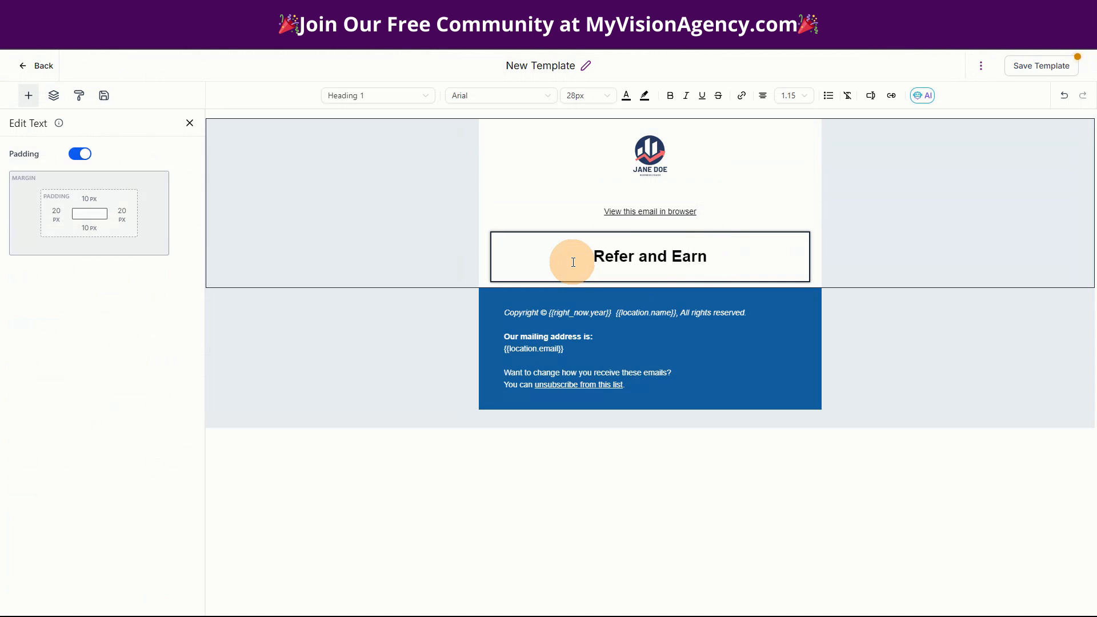
type("!")
- Add an empty paragraph line under the heading and align it left
key("Return")
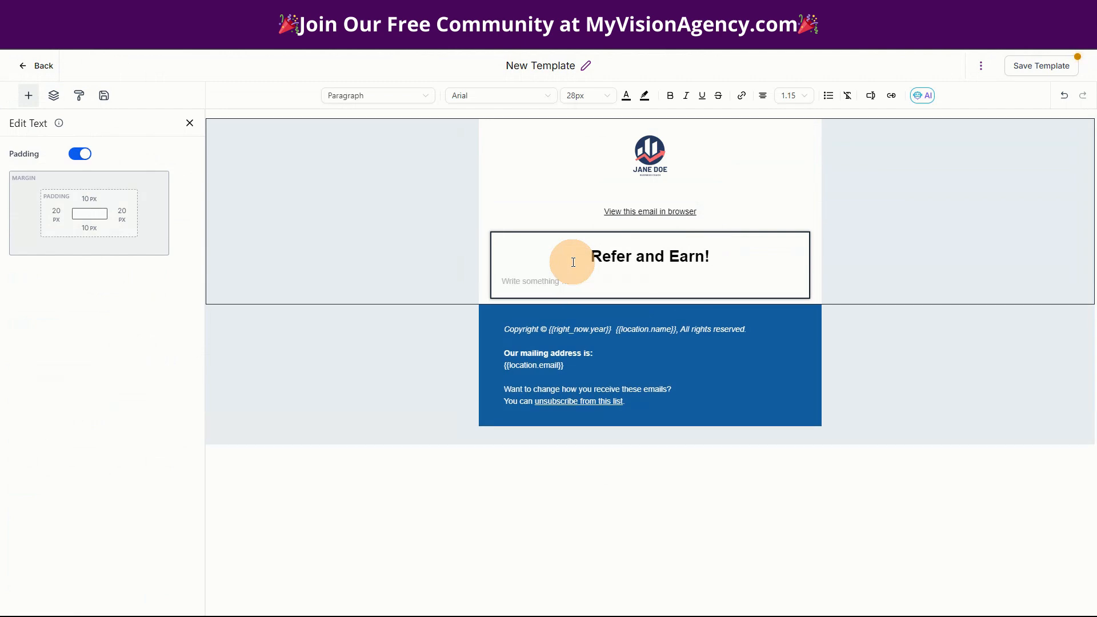
left_click(569, 261)
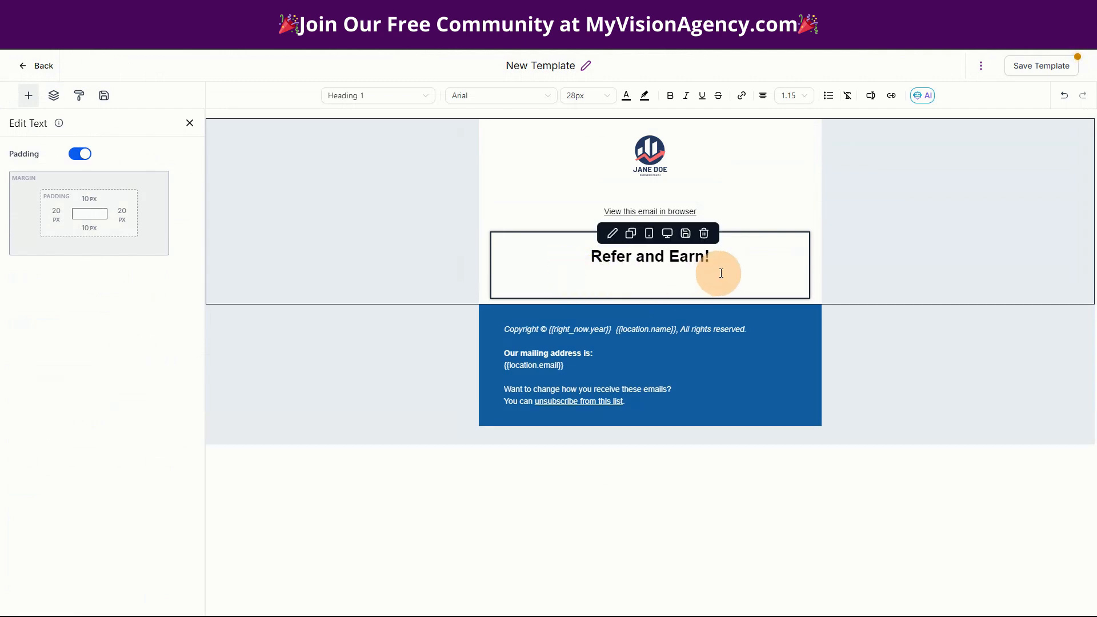
left_click(733, 271)
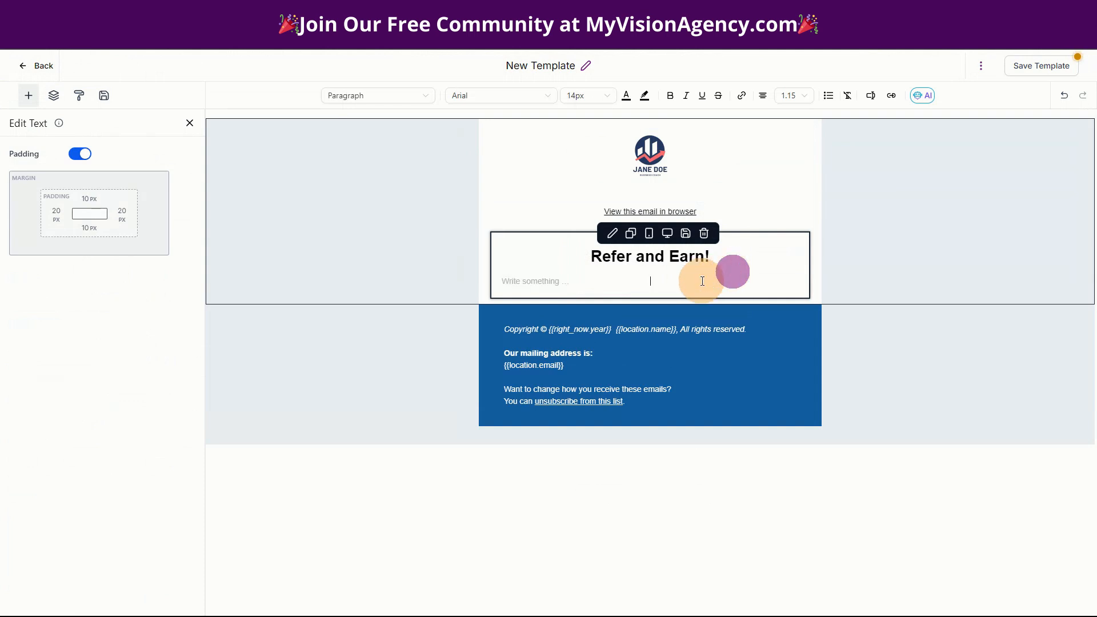
left_click(762, 98)
left_click(732, 114)
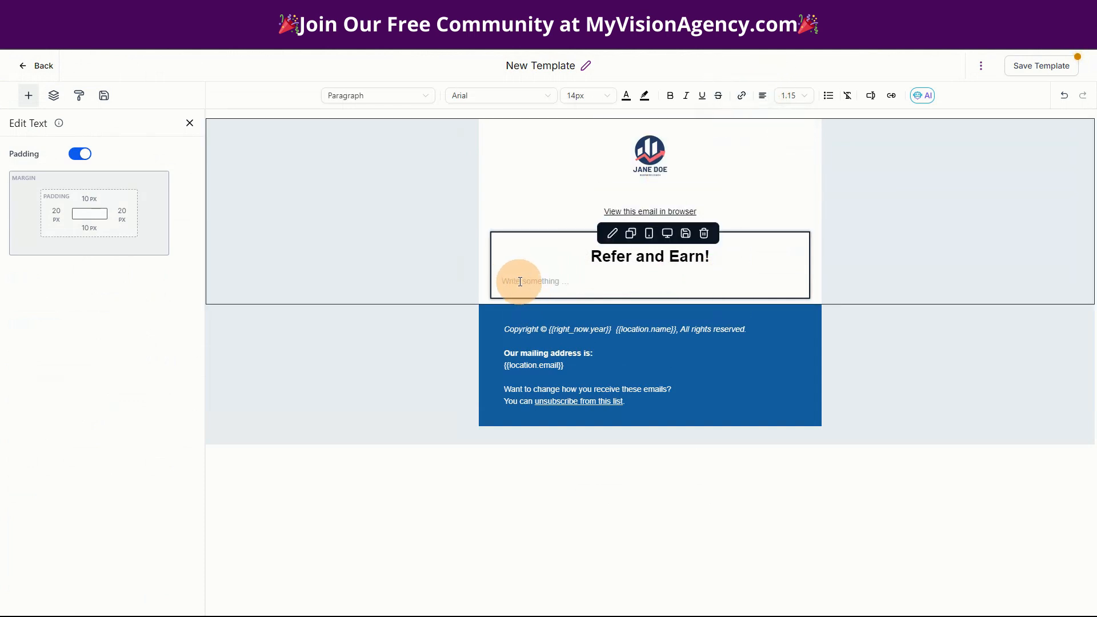
- Insert the Affiliate Manager First Name merge field after 'Hey there' in the greeting line
left_click(519, 281)
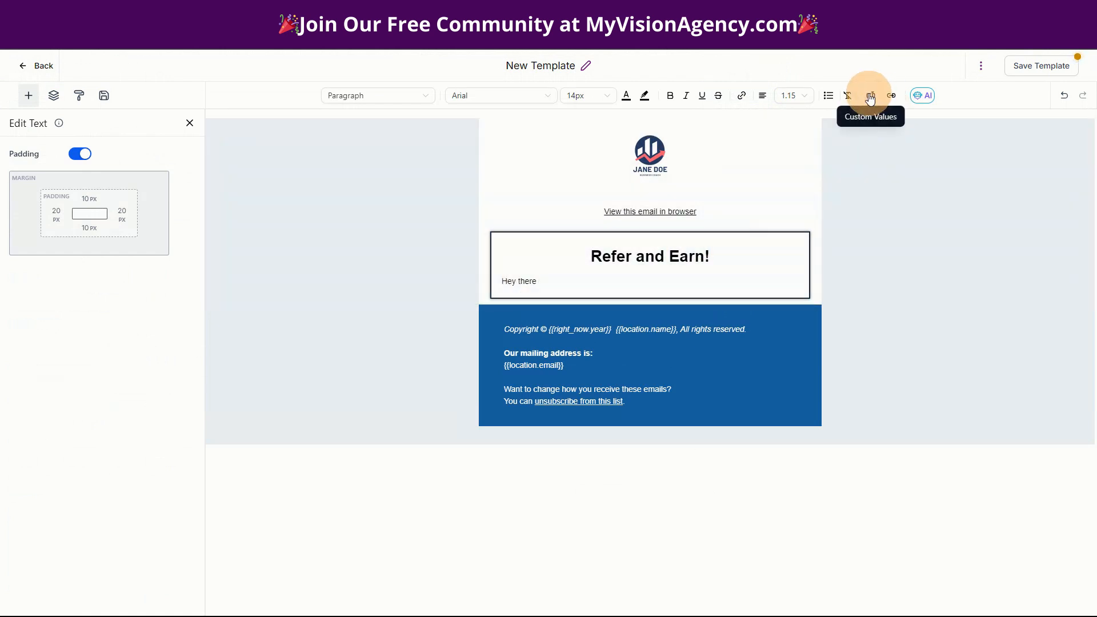
left_click(872, 98)
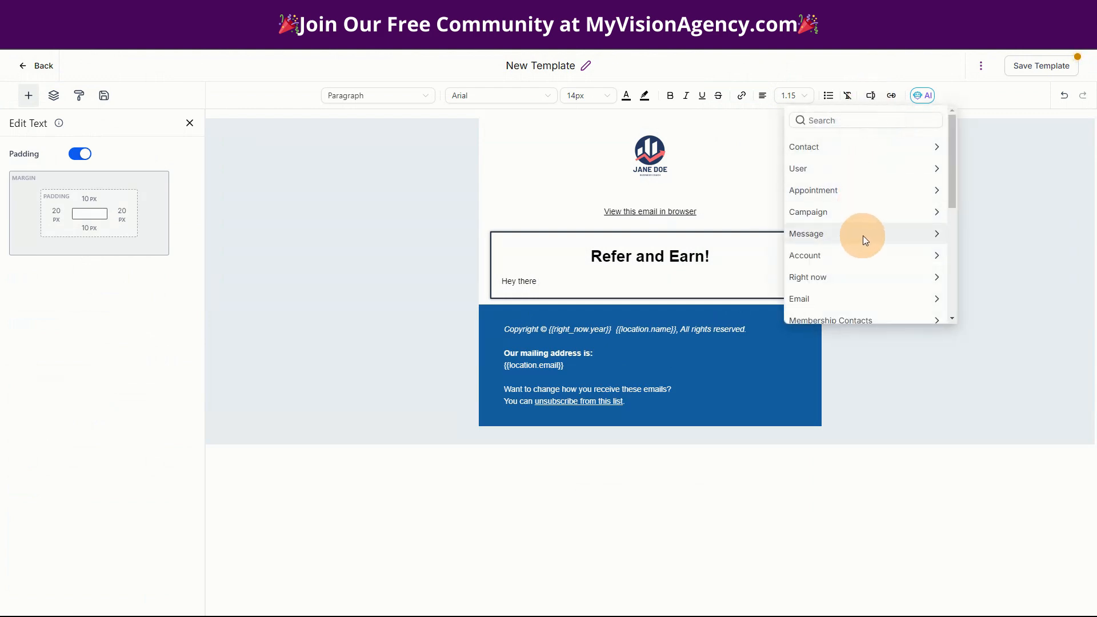
scroll(877, 253, "down", 4)
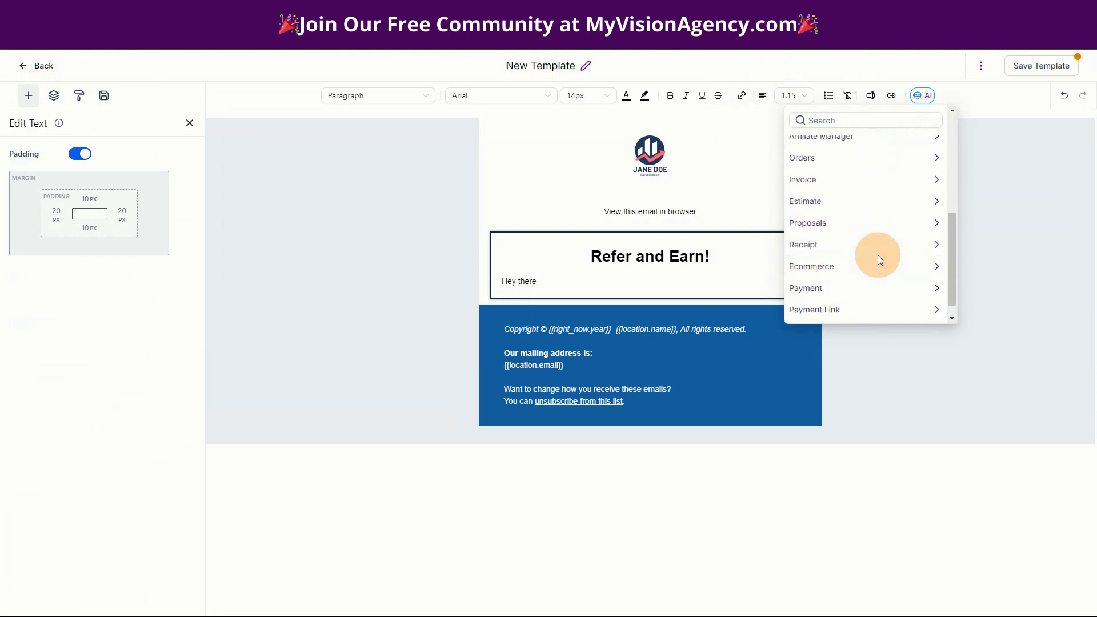
scroll(882, 299, "down", 1)
scroll(890, 307, "up", 3)
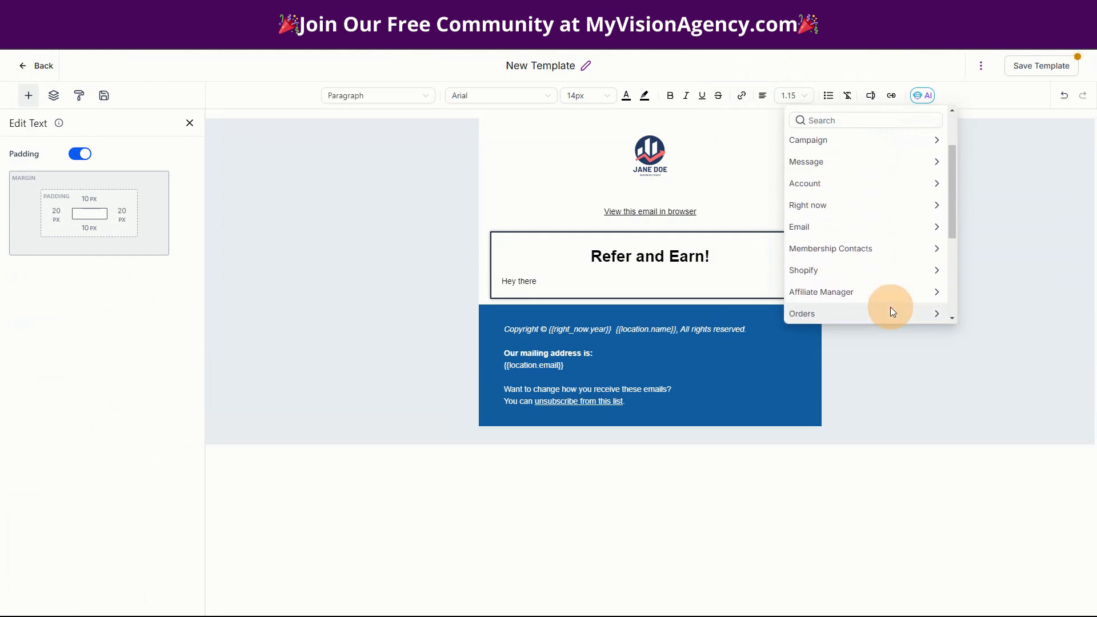
scroll(892, 311, "up", 2)
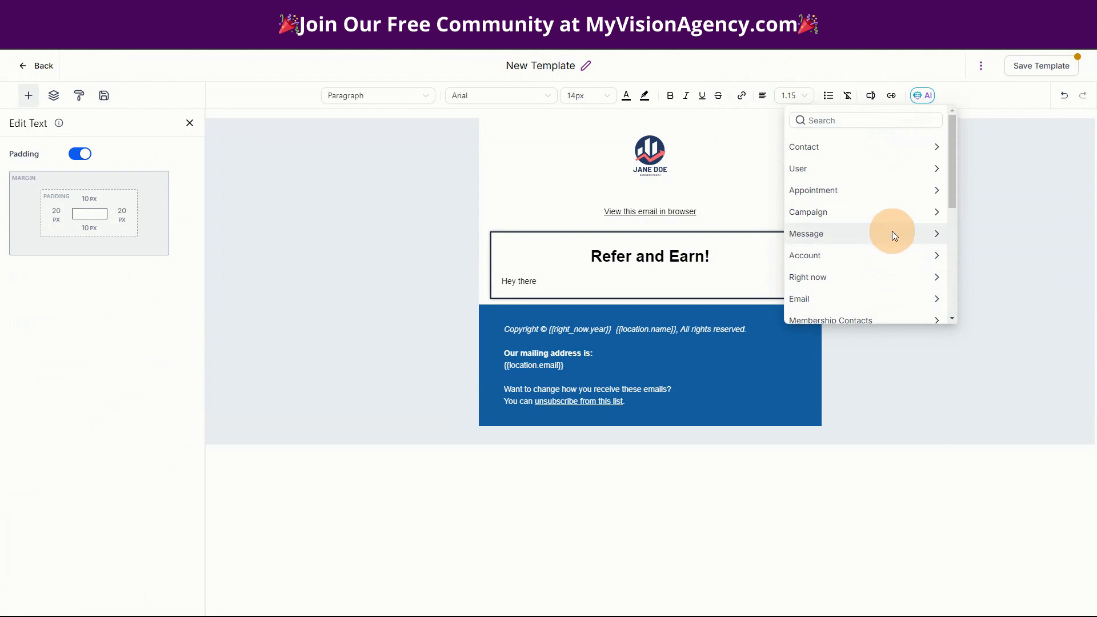
scroll(894, 235, "down", 3)
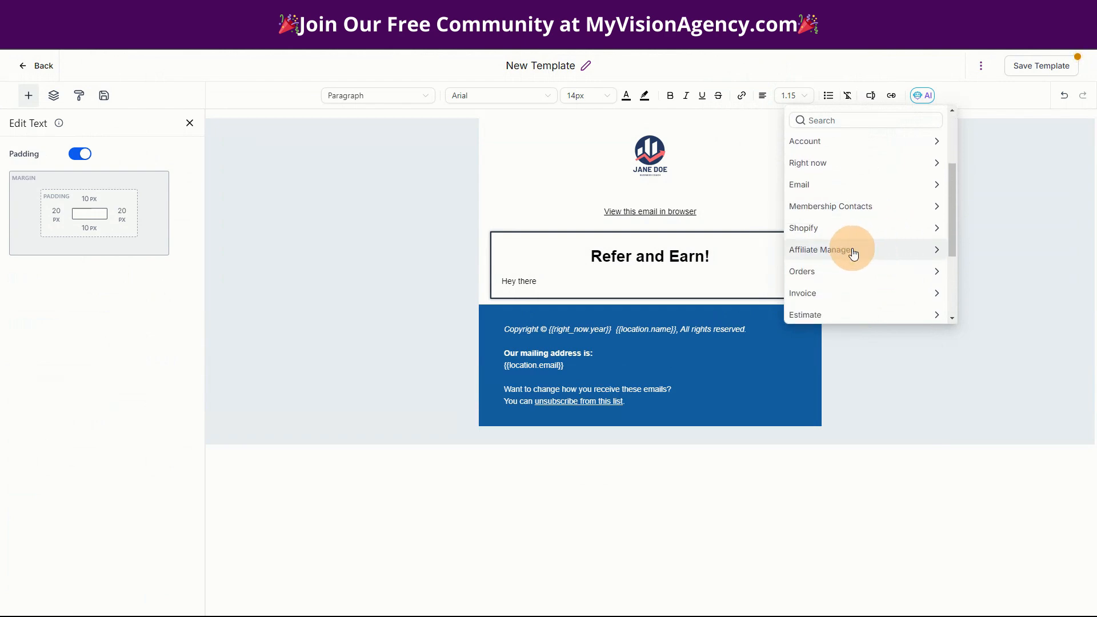
left_click(852, 252)
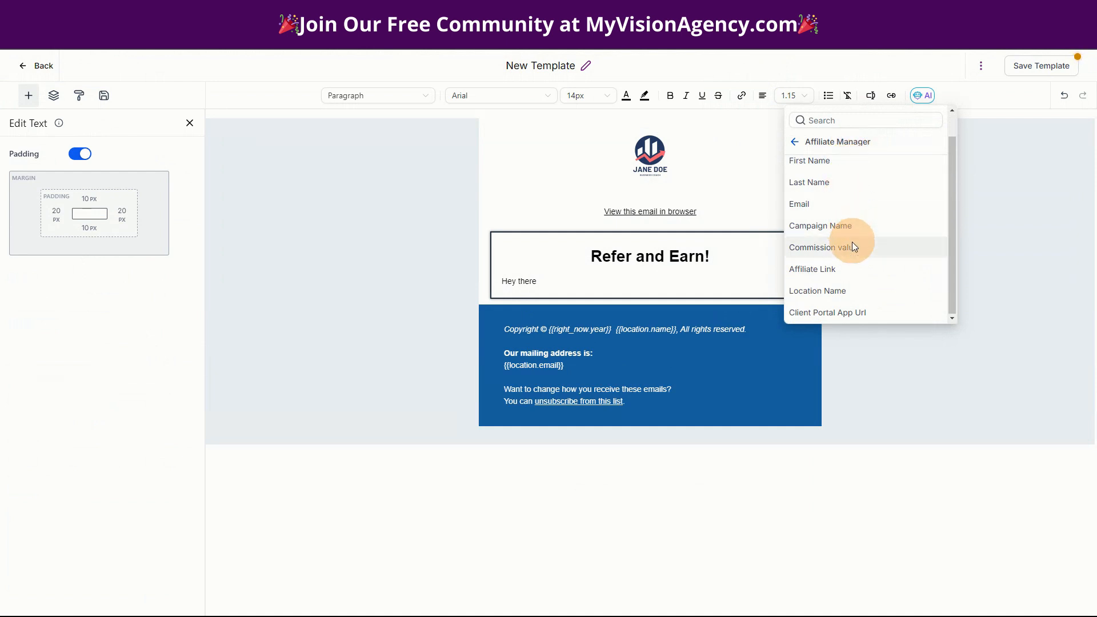
scroll(865, 240, "up", 1)
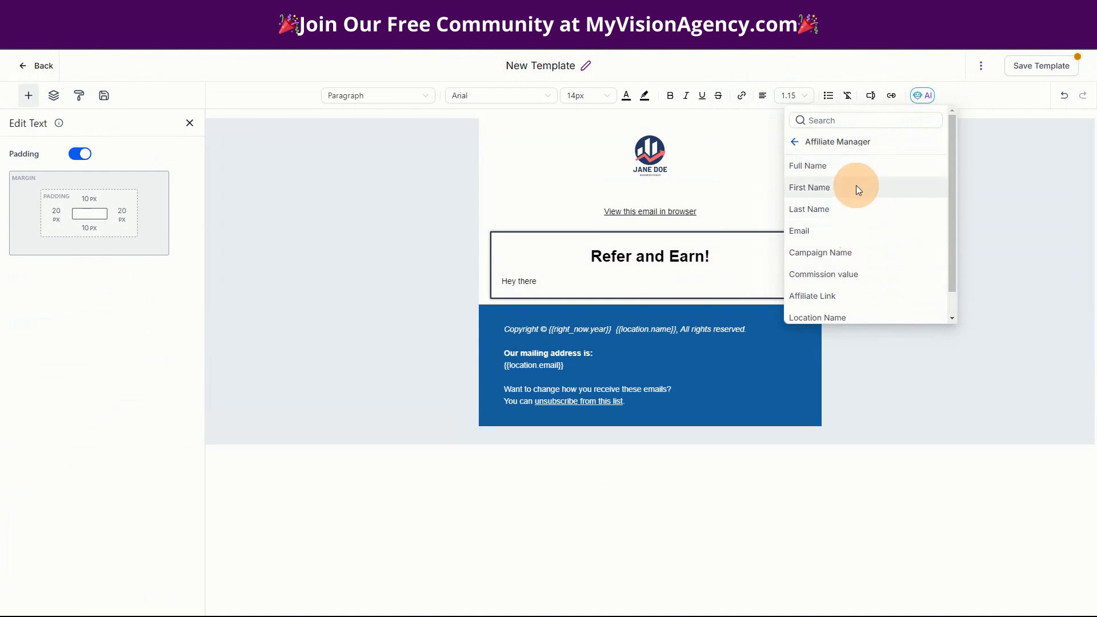
left_click(831, 194)
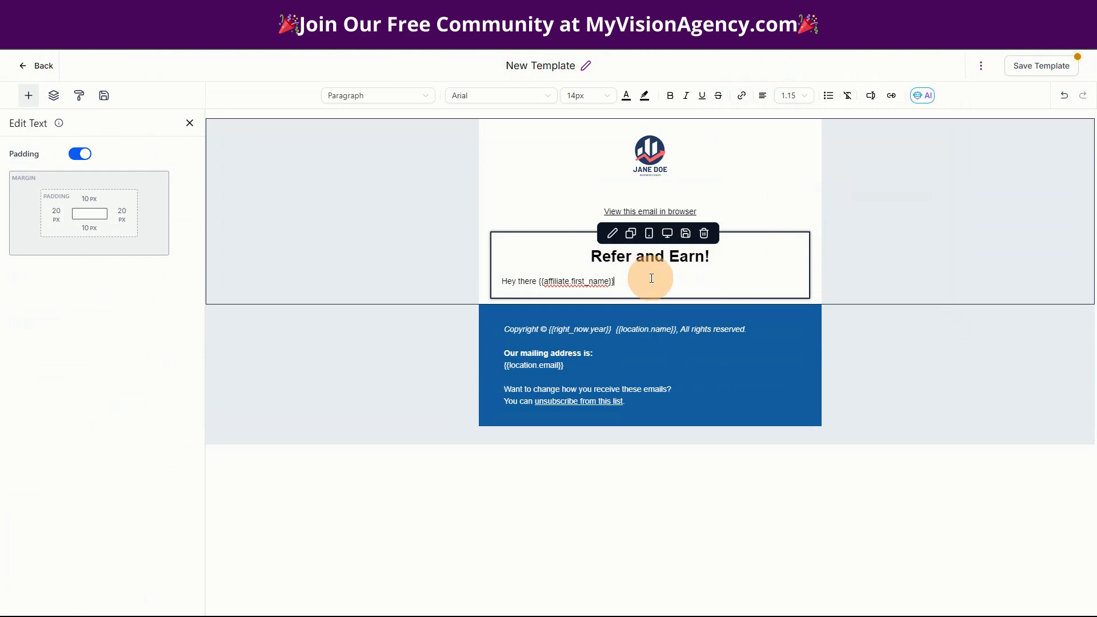
- Add a line reading 'Promote and earn.' below the greeting, with a new empty line after it
key("Return")
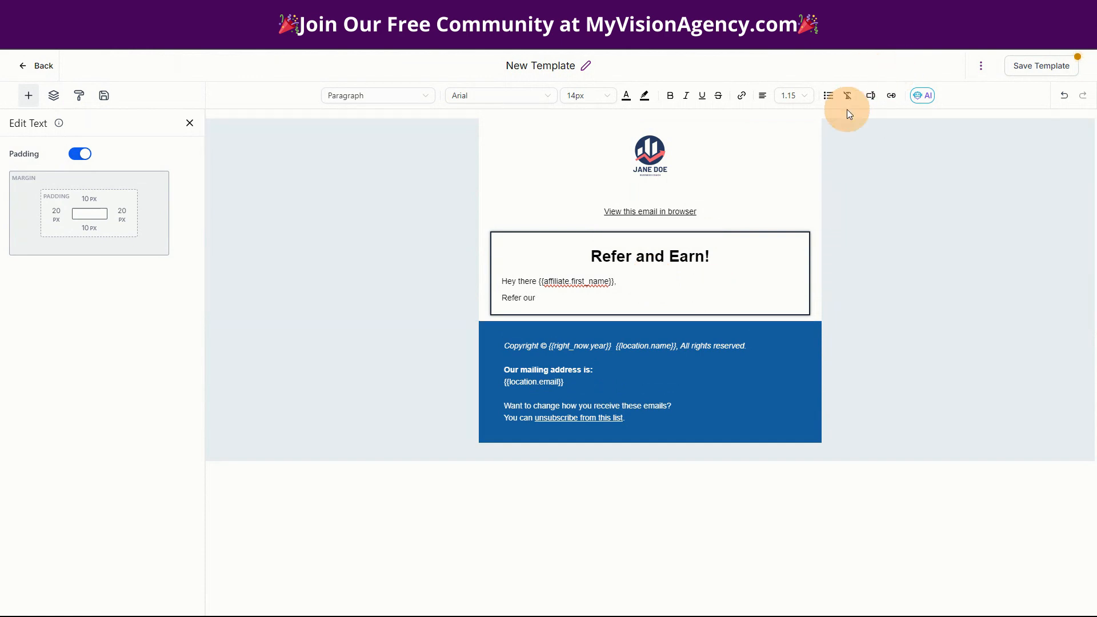
left_click_drag(541, 296, 503, 304)
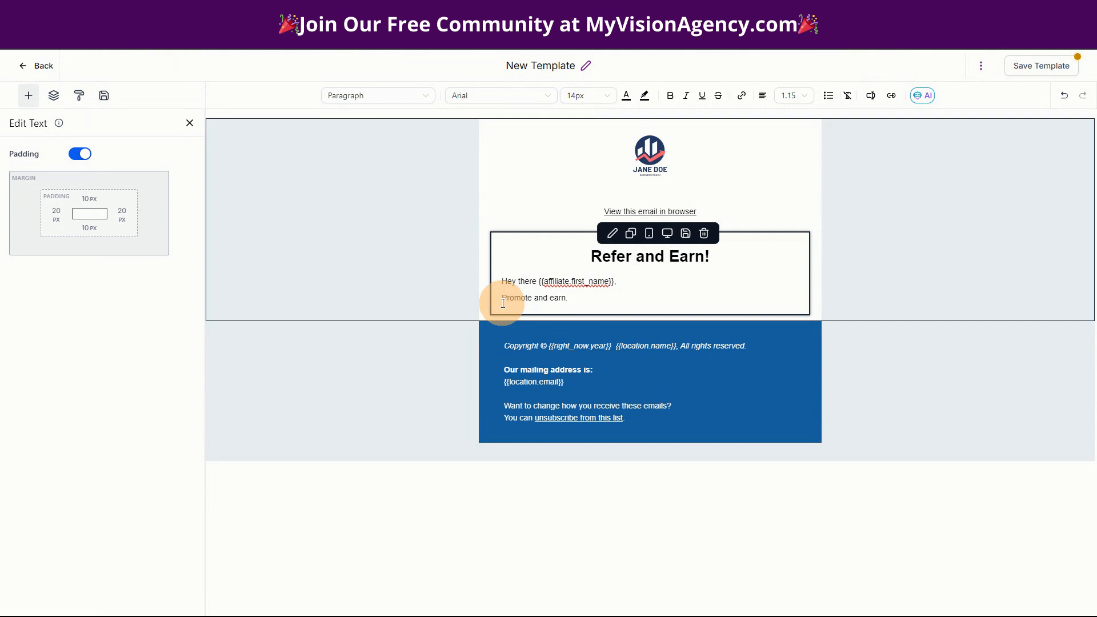
key("Return")
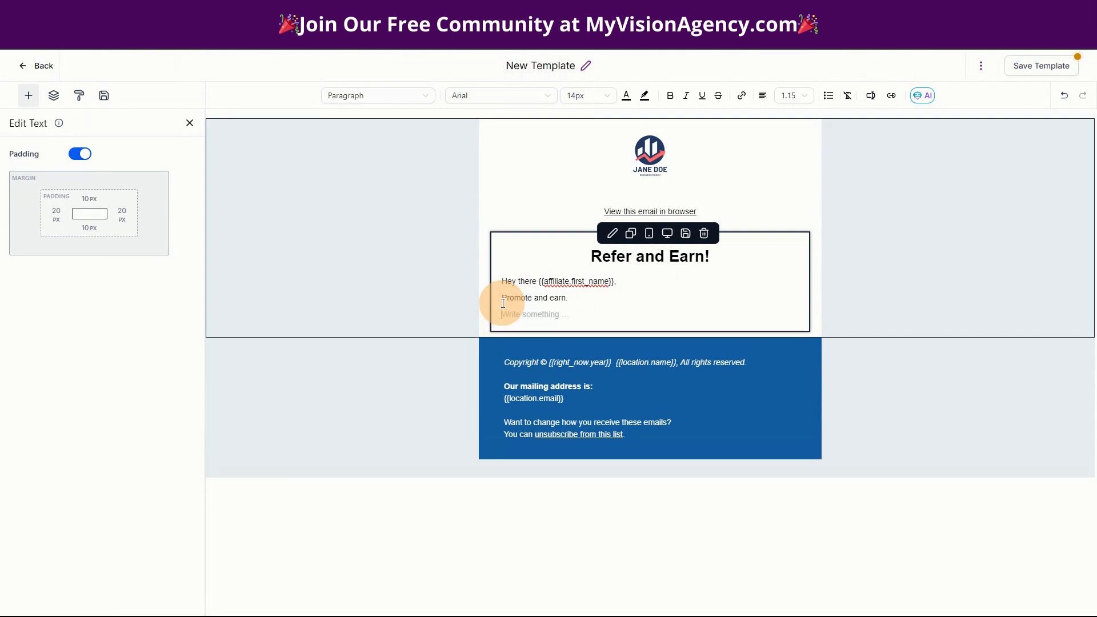
- Type a bold 'Campaign Name:' label on the empty line
left_click(869, 95)
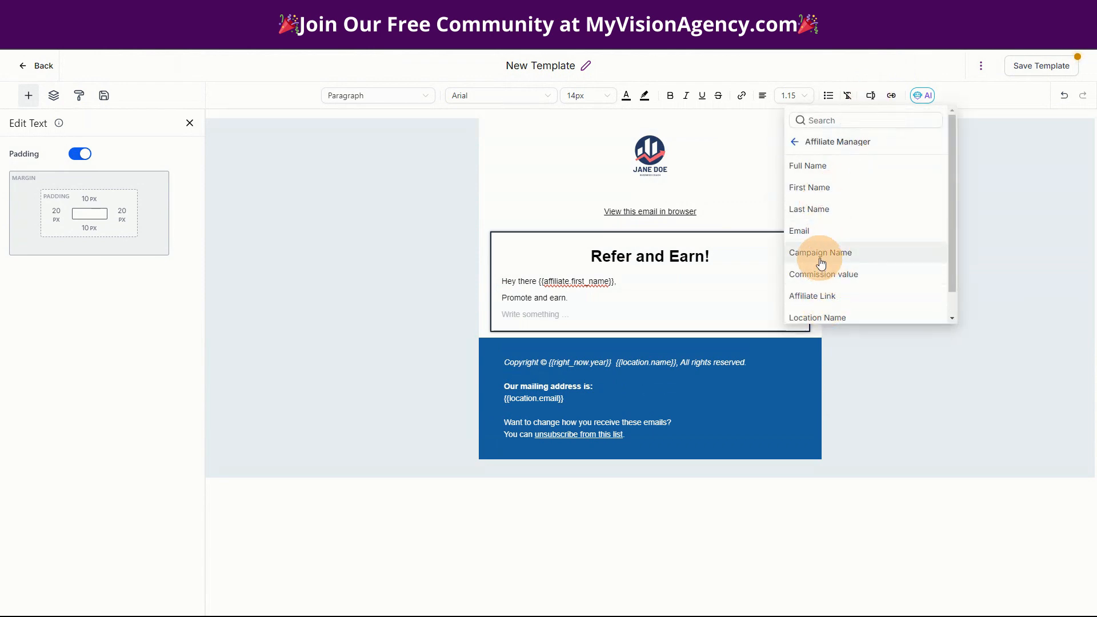
left_click(541, 315)
type("Camapaign Name:")
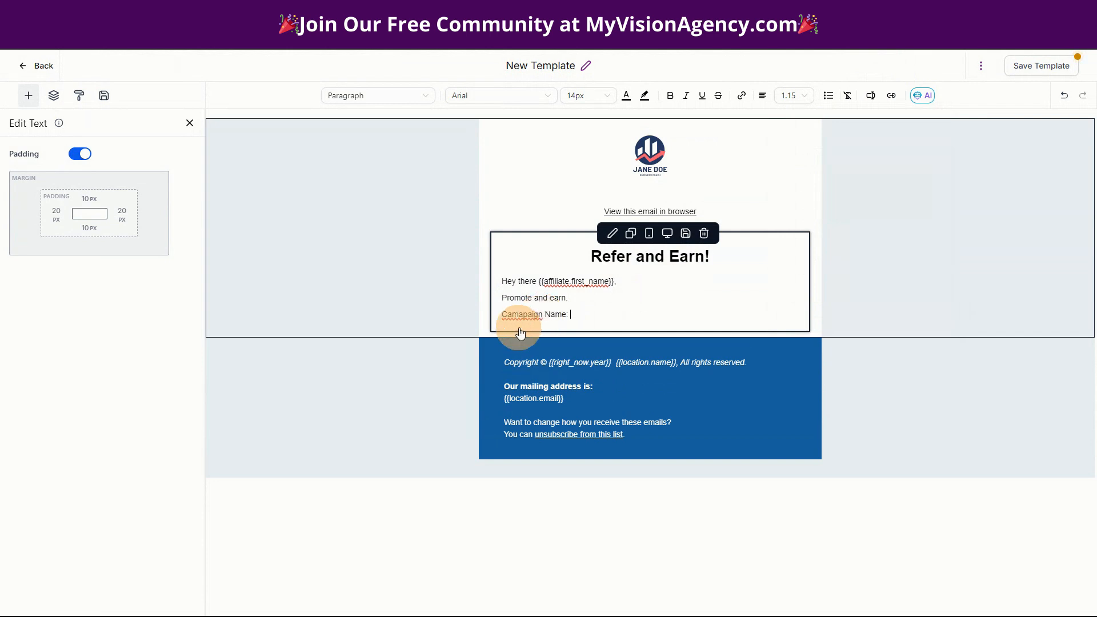
left_click(524, 319)
left_click(569, 317)
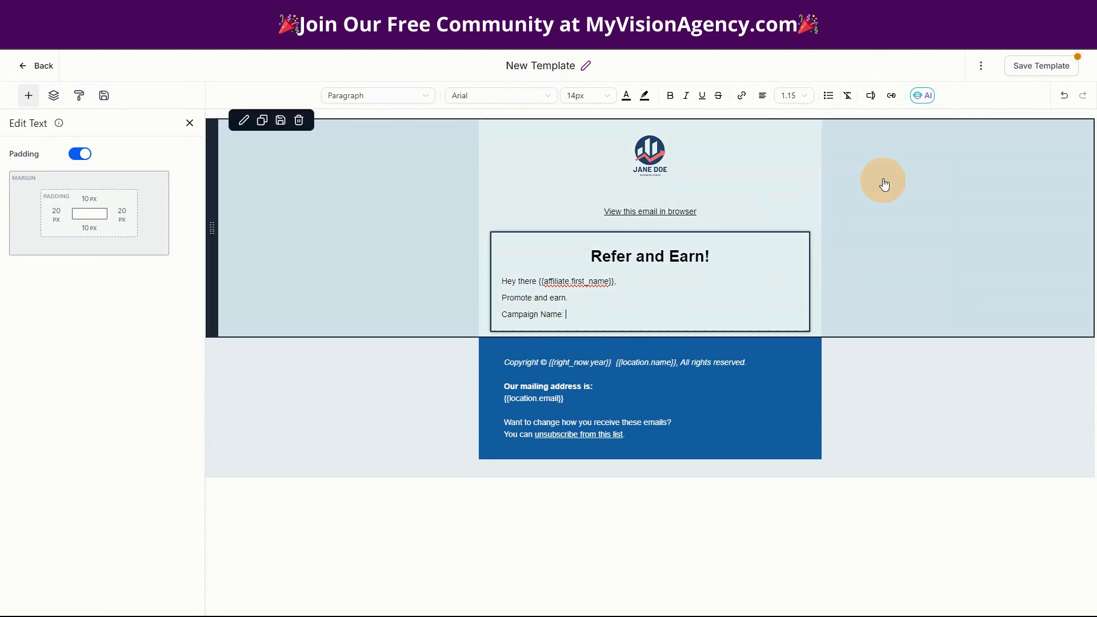
left_click(503, 314)
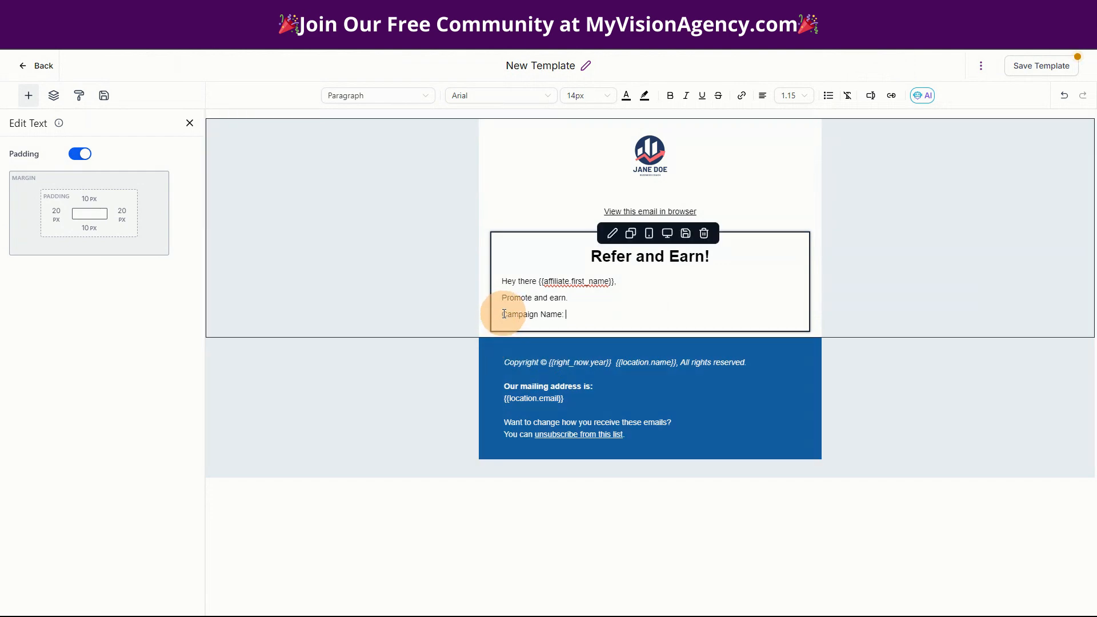
left_click_drag(504, 314, 568, 319)
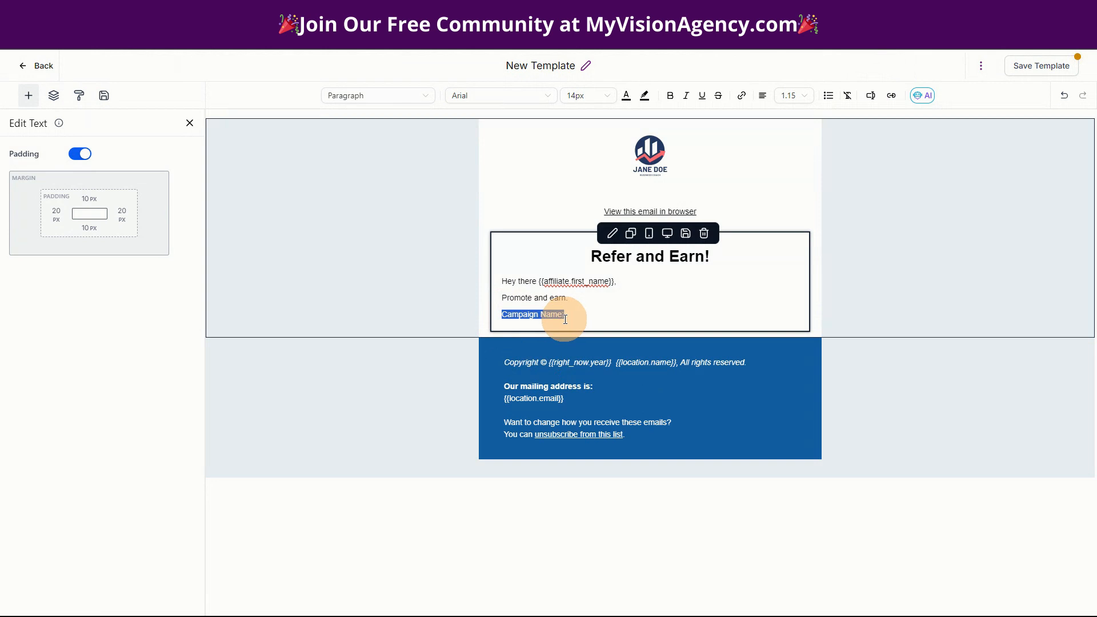
left_click(671, 97)
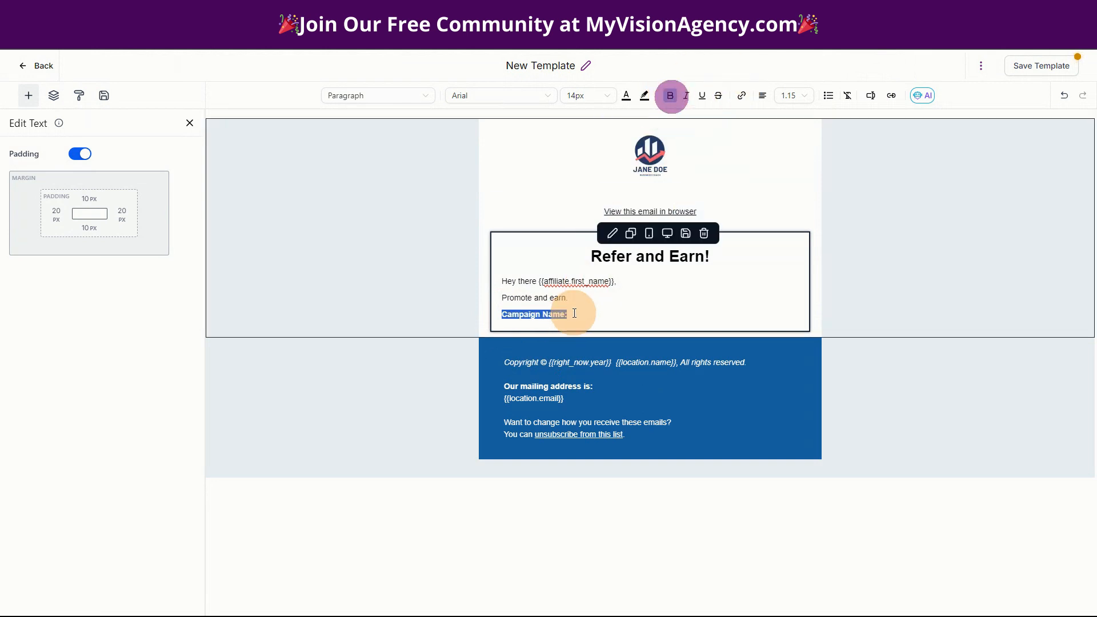
left_click(586, 315)
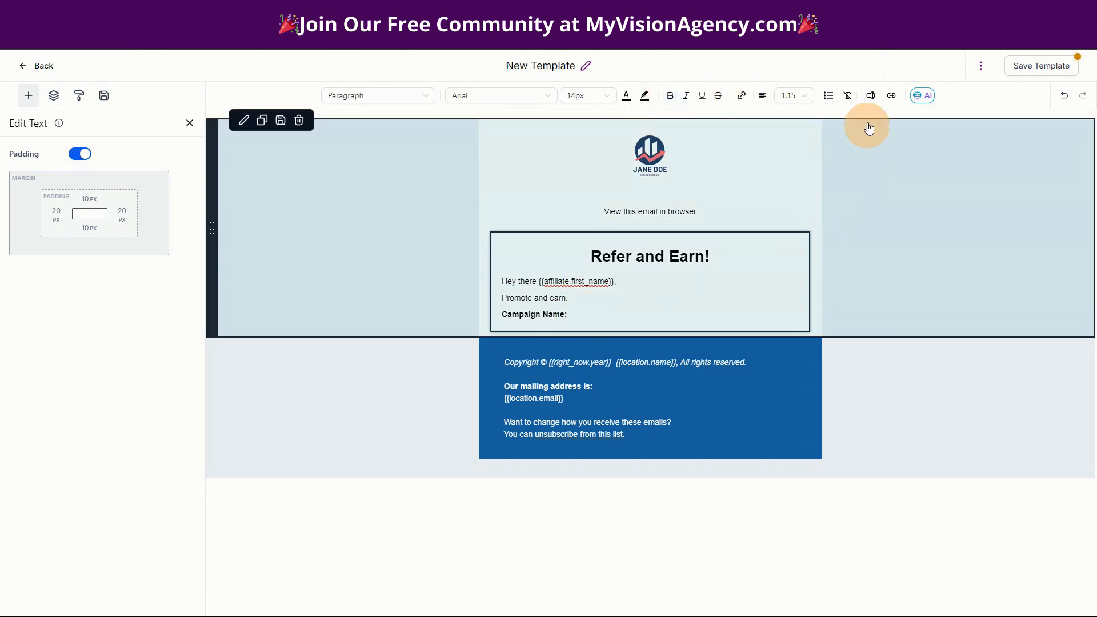
- Insert the {{affiliate.campaign_name}} merge field after the label and start a new line
left_click(870, 95)
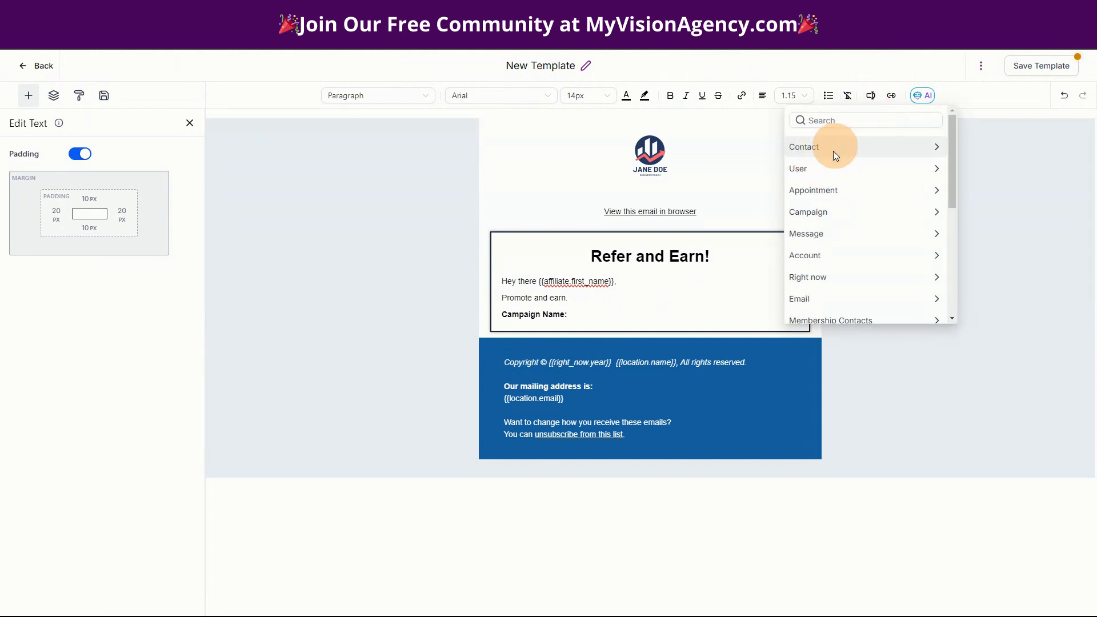
scroll(862, 291, "down", 3)
scroll(861, 294, "down", 1)
left_click(854, 195)
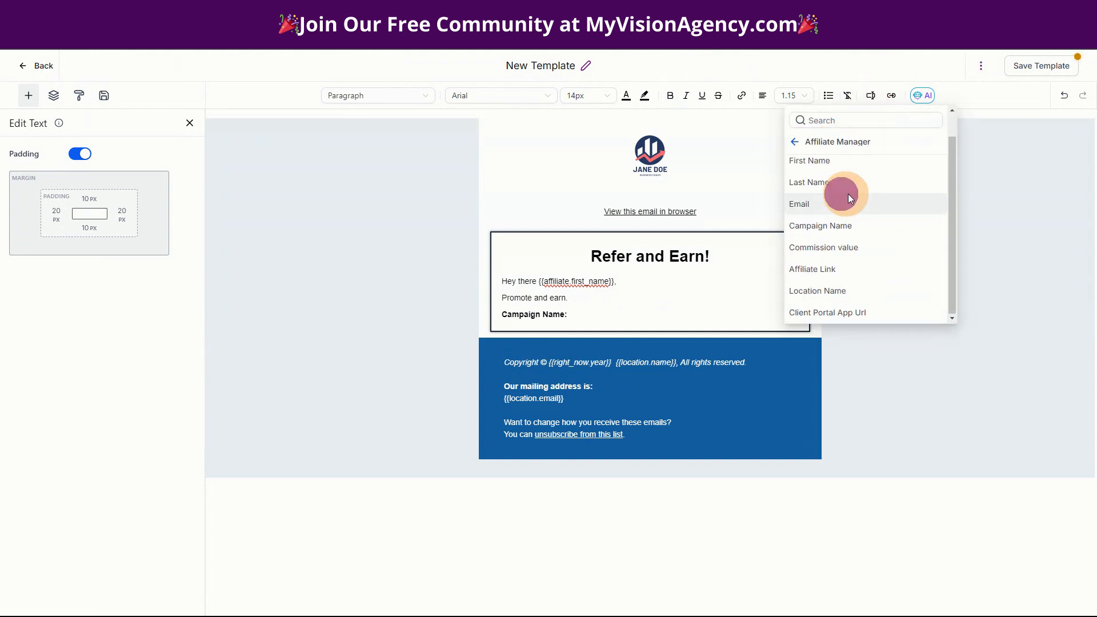
left_click(822, 228)
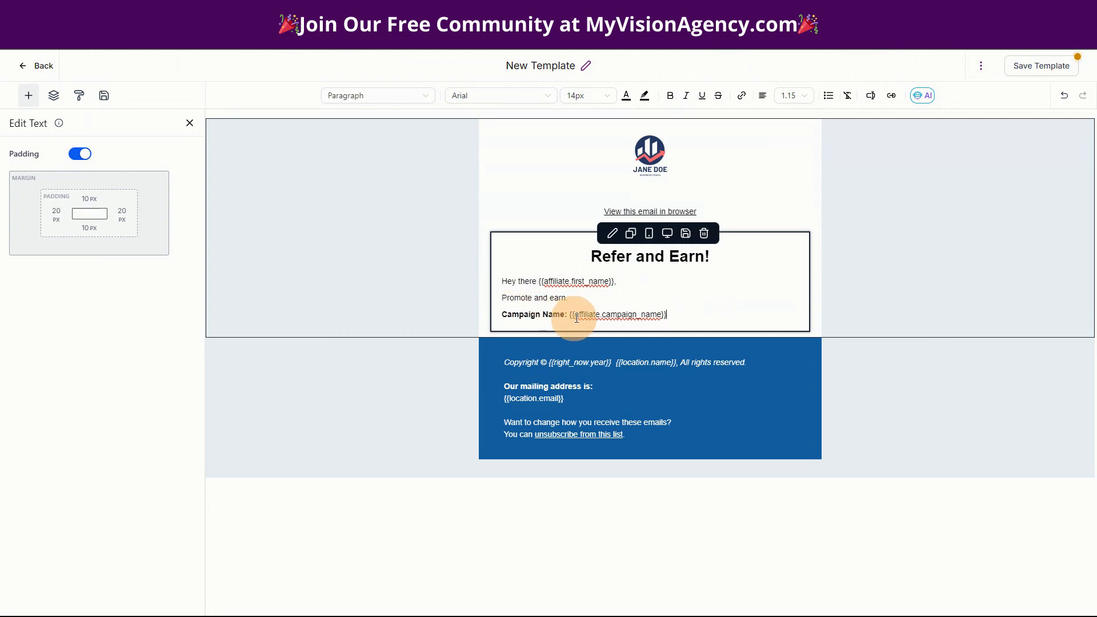
left_click(681, 315)
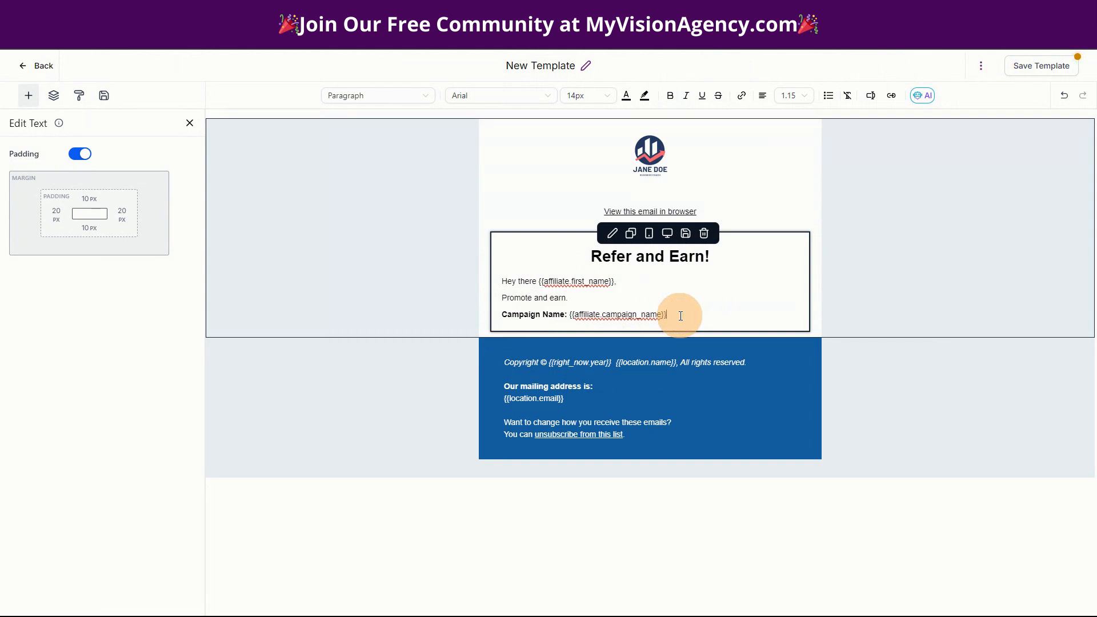
key("Return")
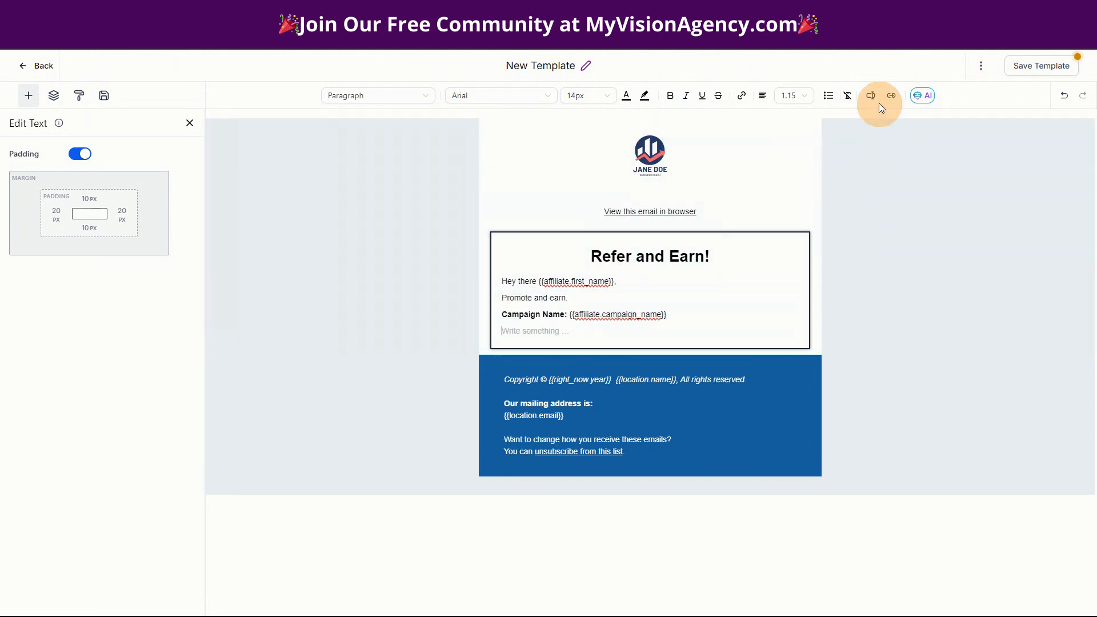
- Type a bold 'Your Affiliate Link:' label on the empty line
left_click(869, 98)
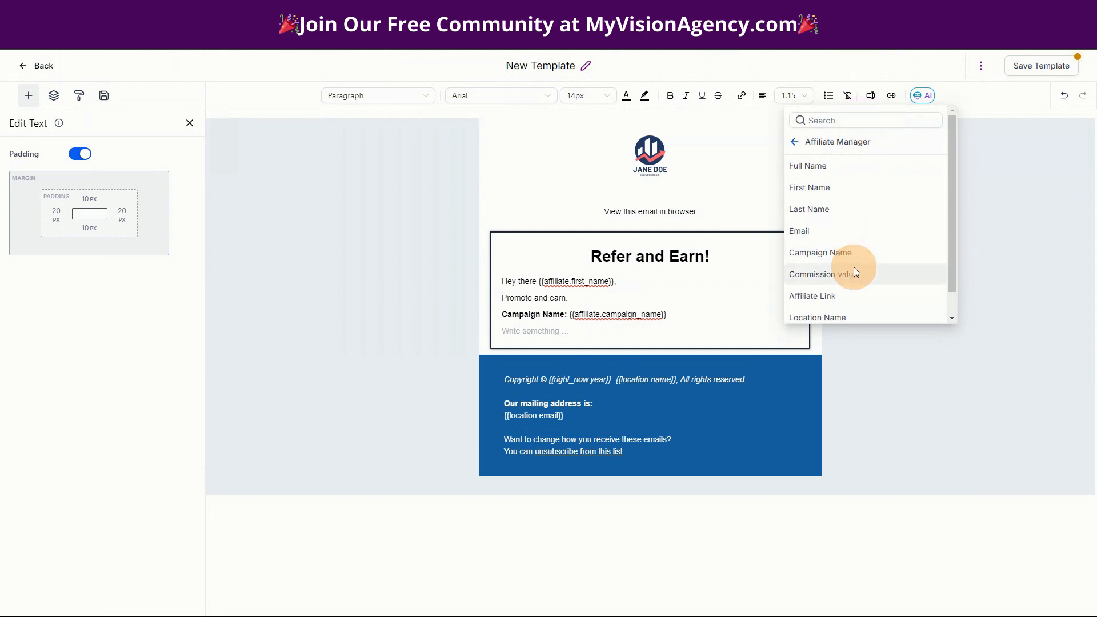
scroll(882, 285, "down", 1)
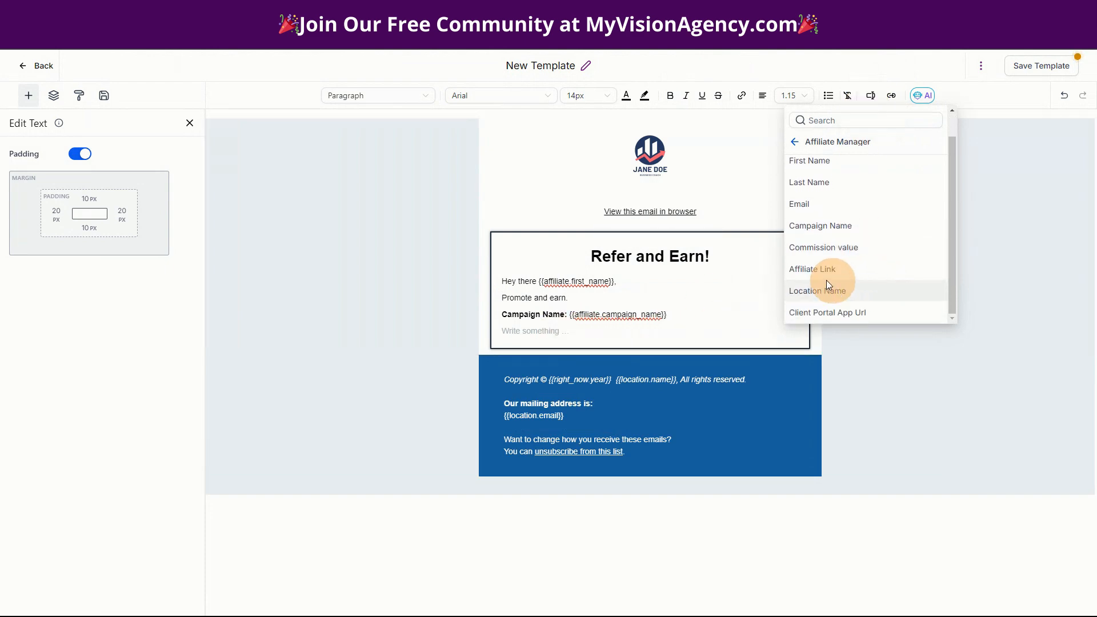
left_click(527, 331)
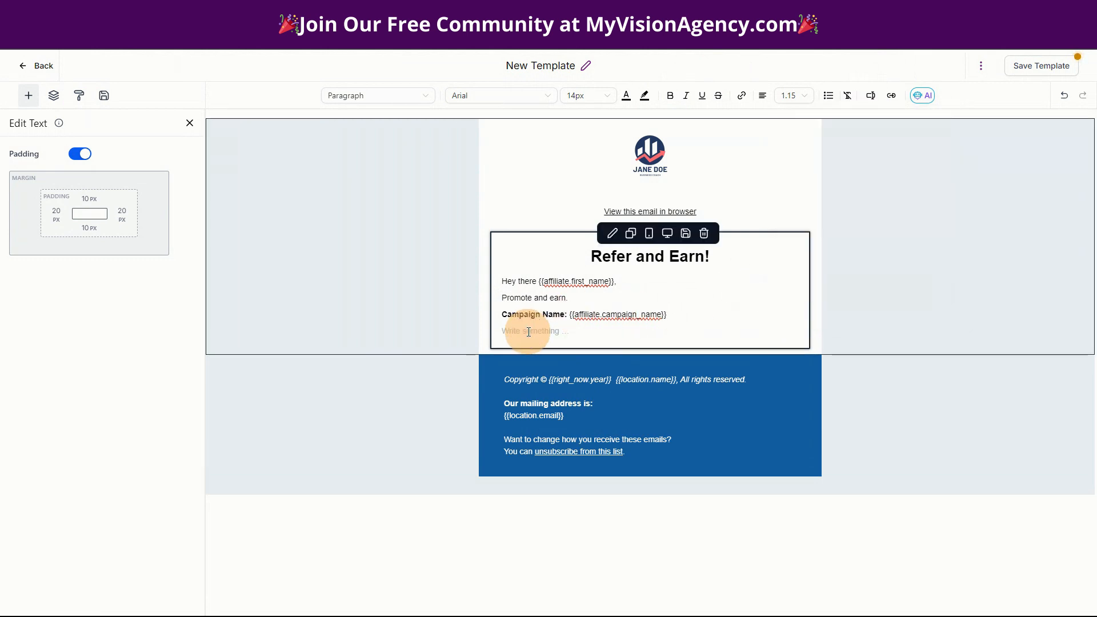
type("Your Affiliate Link:")
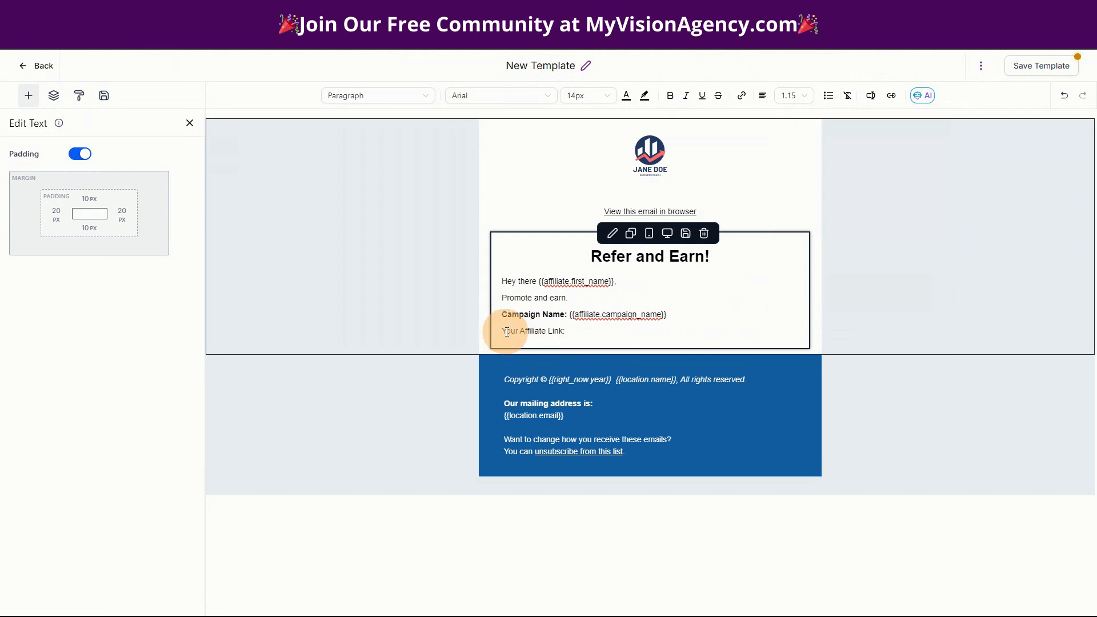
left_click_drag(502, 330, 565, 332)
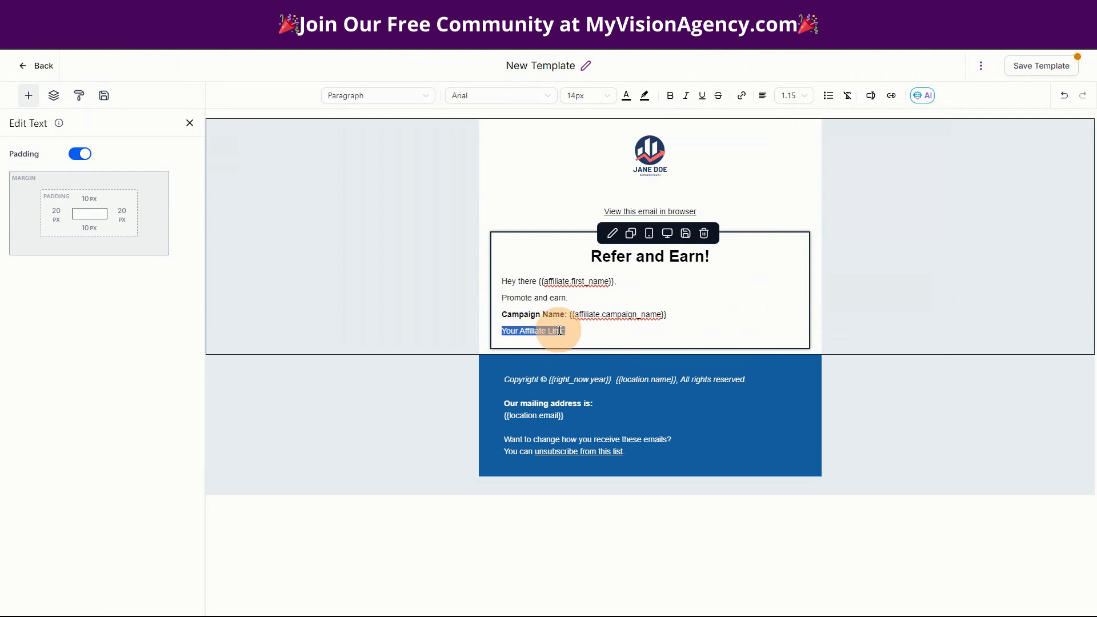
left_click(670, 95)
left_click(585, 332)
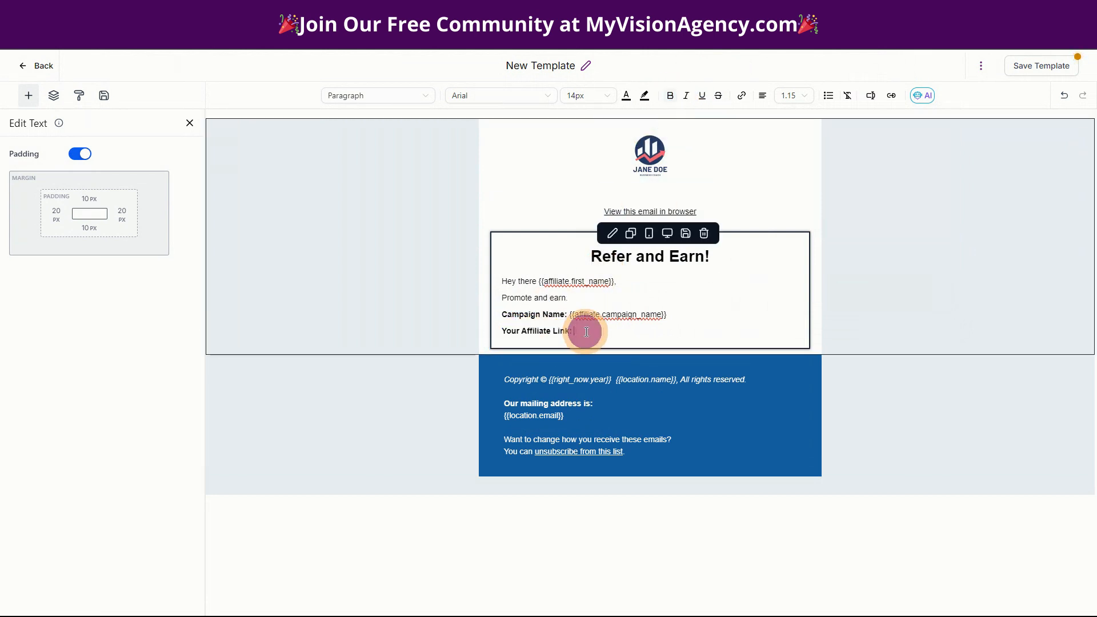
- Insert the {{affiliate.link}} merge field after the label and start a new line
left_click(871, 96)
scroll(845, 227, "down", 3)
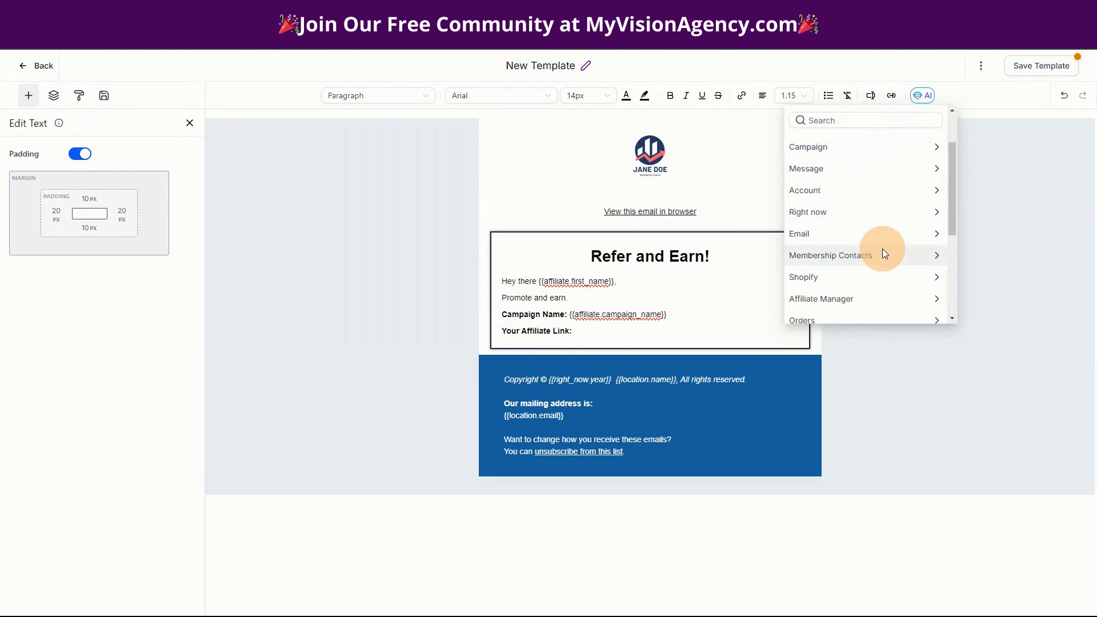
left_click(843, 258)
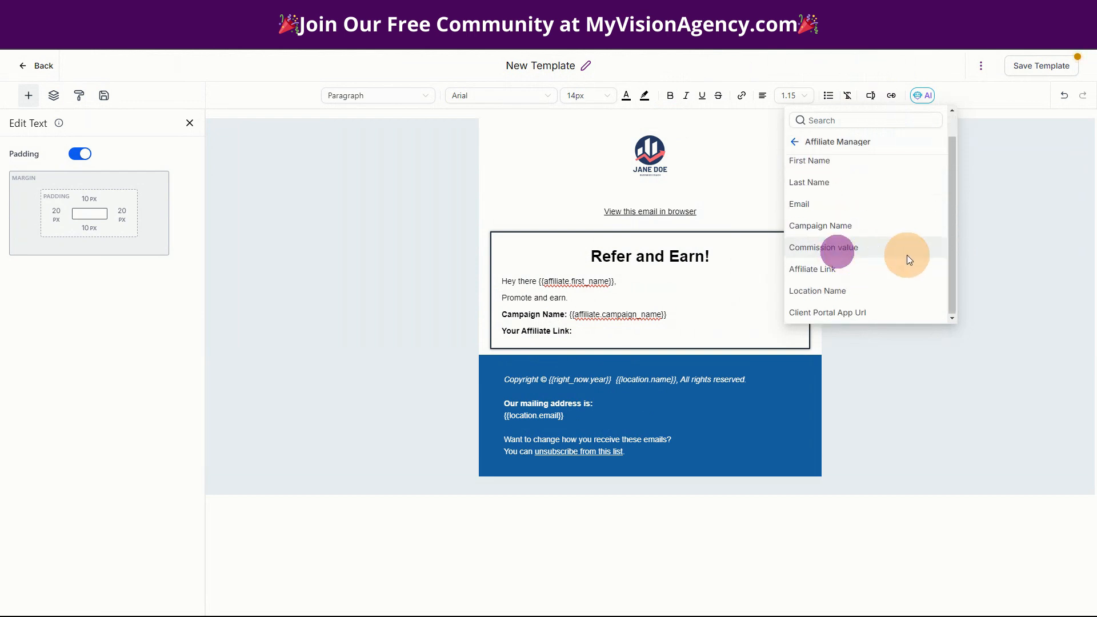
left_click(847, 272)
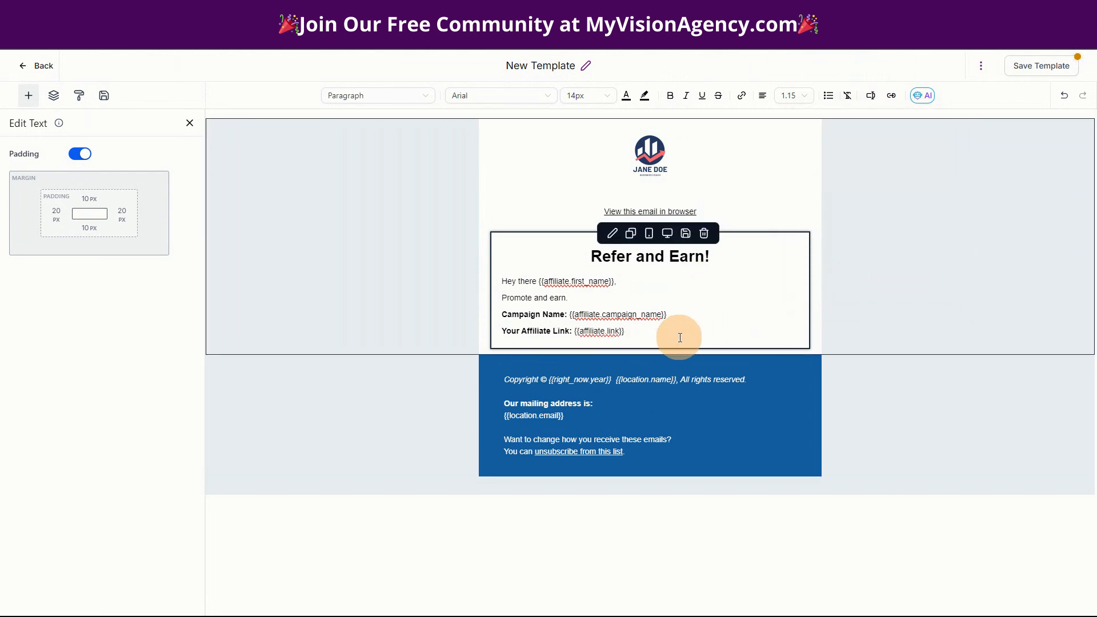
key("Return")
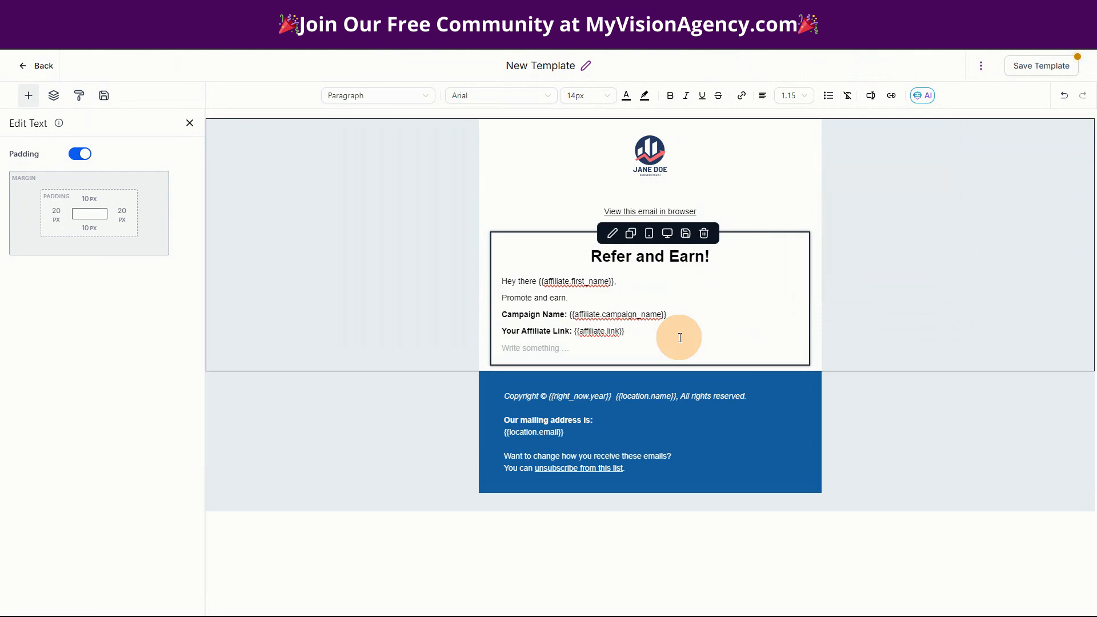
left_click(871, 95)
scroll(868, 296, "down", 1)
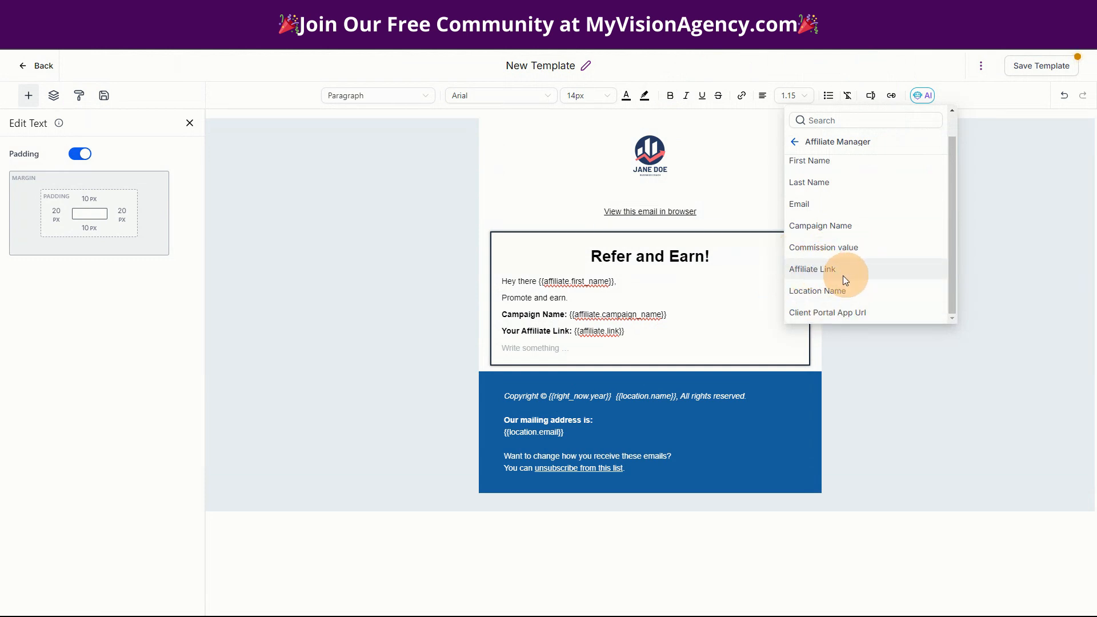
- Insert the client portal URL merge field and type 'Affiliate Portal:' before it
left_click(851, 316)
left_click(503, 349)
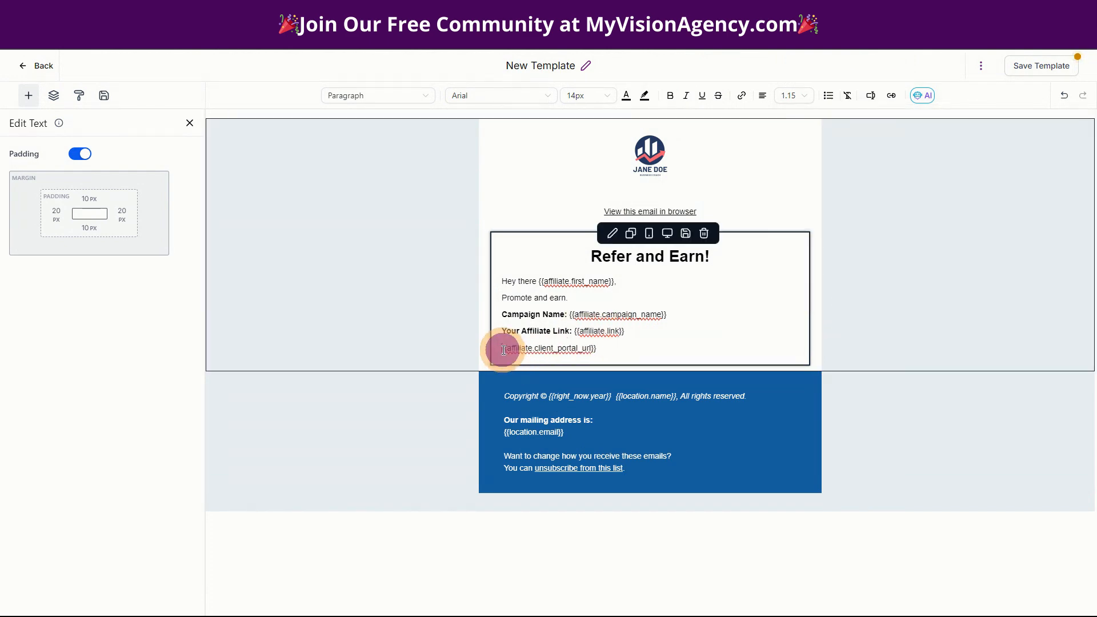
type("Dash")
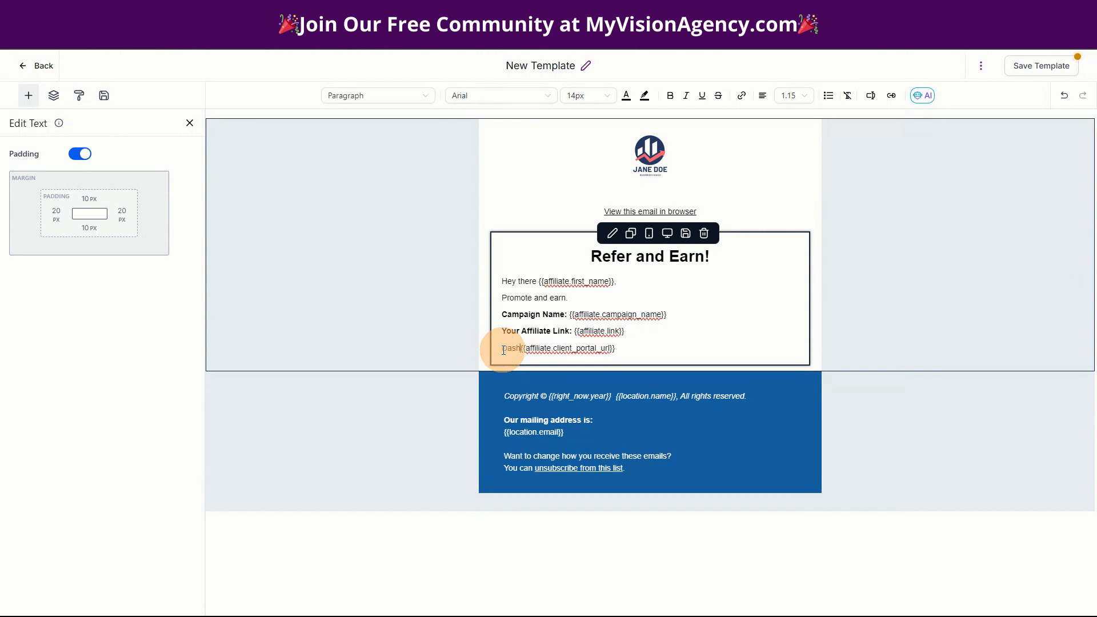
type("b")
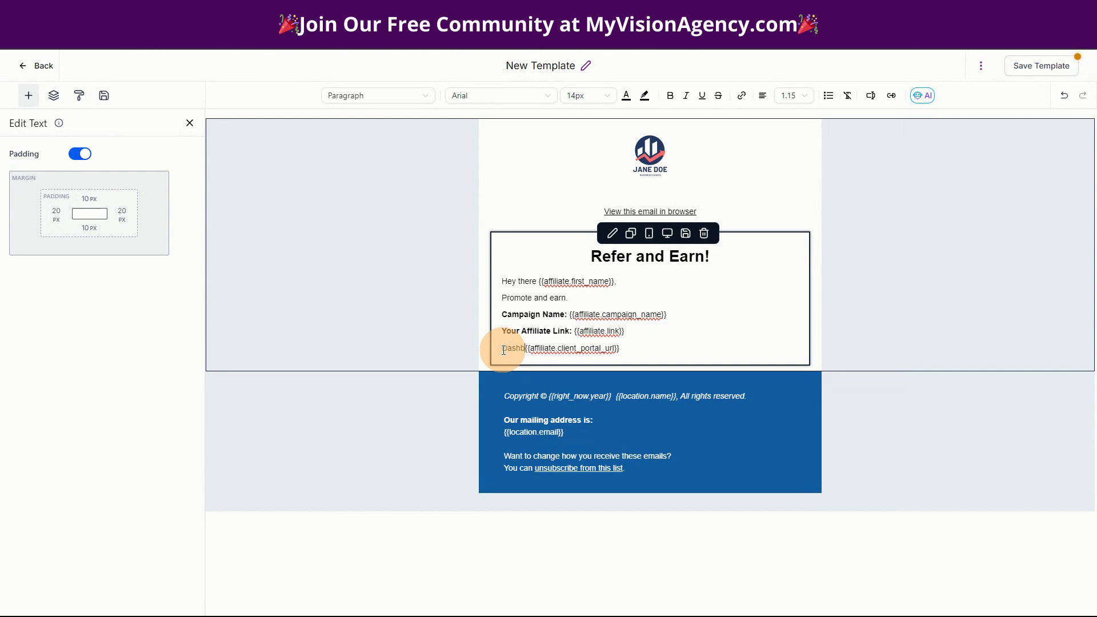
key("BackSpace")
key("BackSpace")
key("BackSpace")
key("BackSpace")
key("BackSpace")
type("Dash")
key("BackSpace")
key("BackSpace")
key("BackSpace")
key("BackSpace")
type("Affiliate P")
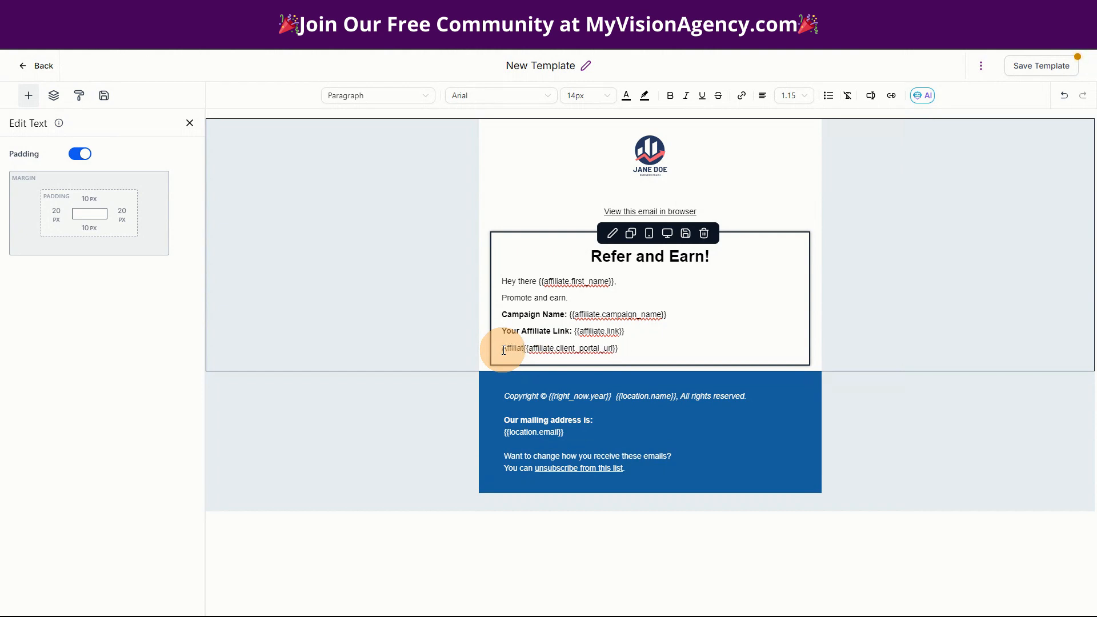
type("ortal:")
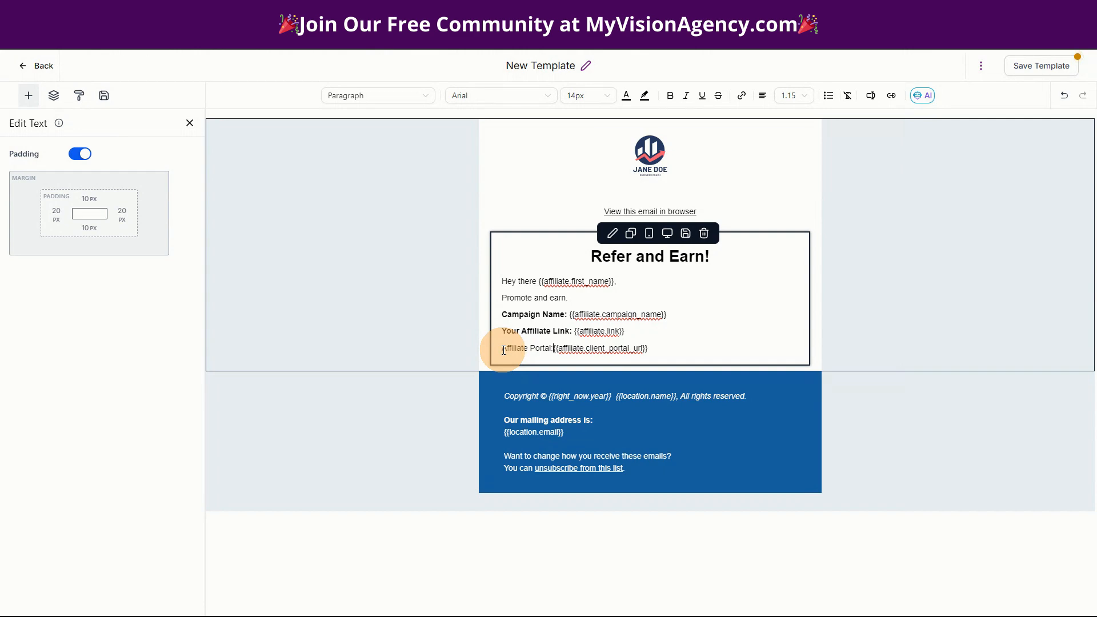
- Make the 'Affiliate Portal:' label bold
left_click_drag(503, 350, 556, 352)
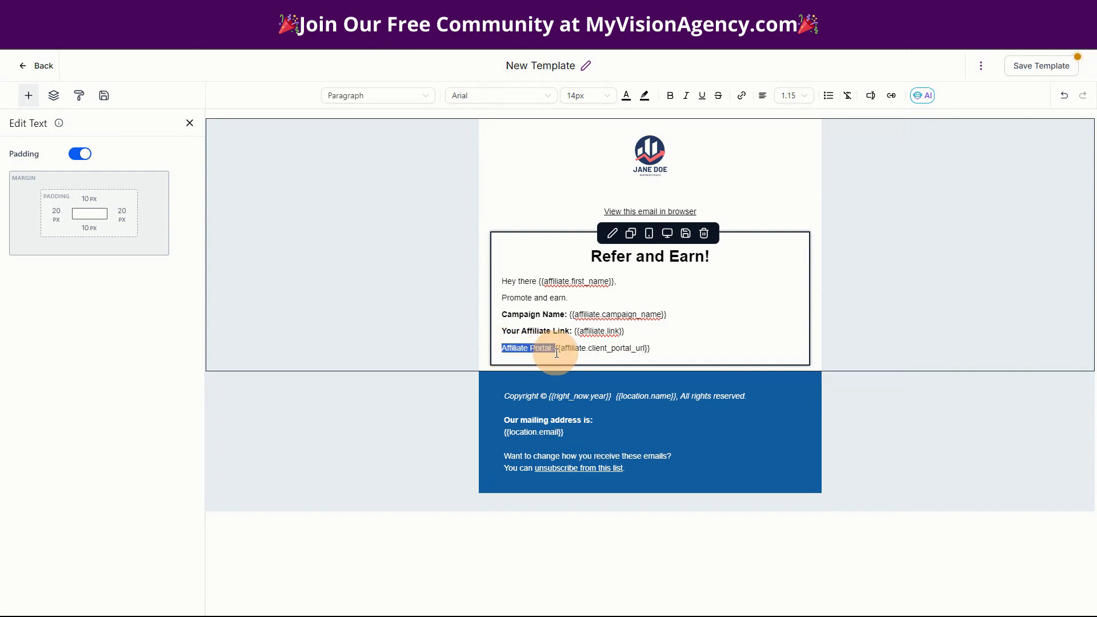
left_click(670, 95)
left_click(524, 317)
left_click(682, 350)
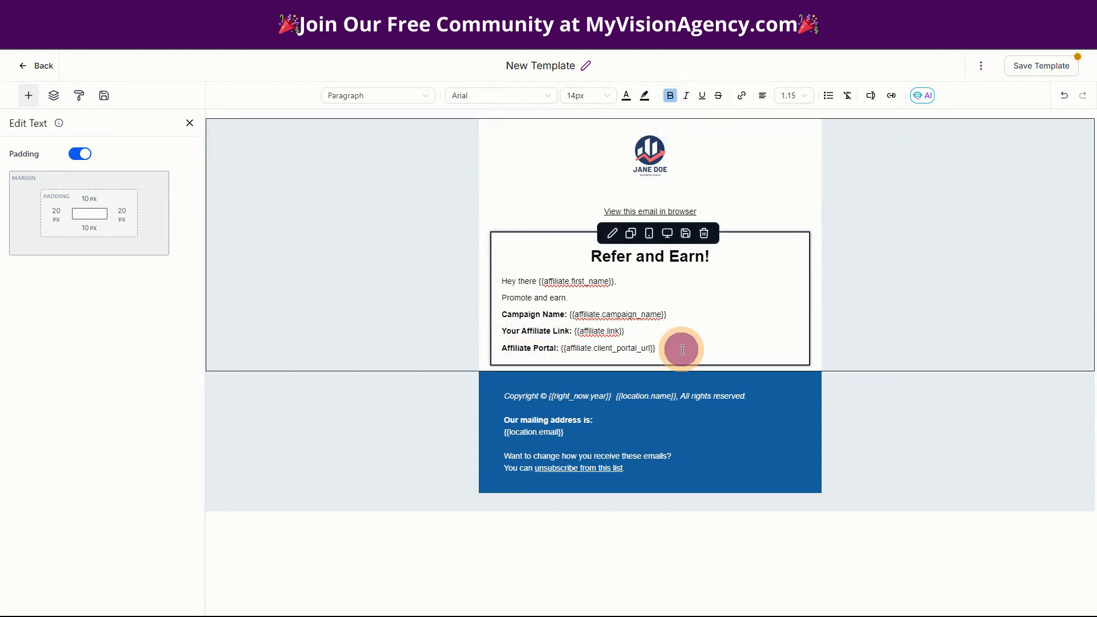
left_click(686, 346)
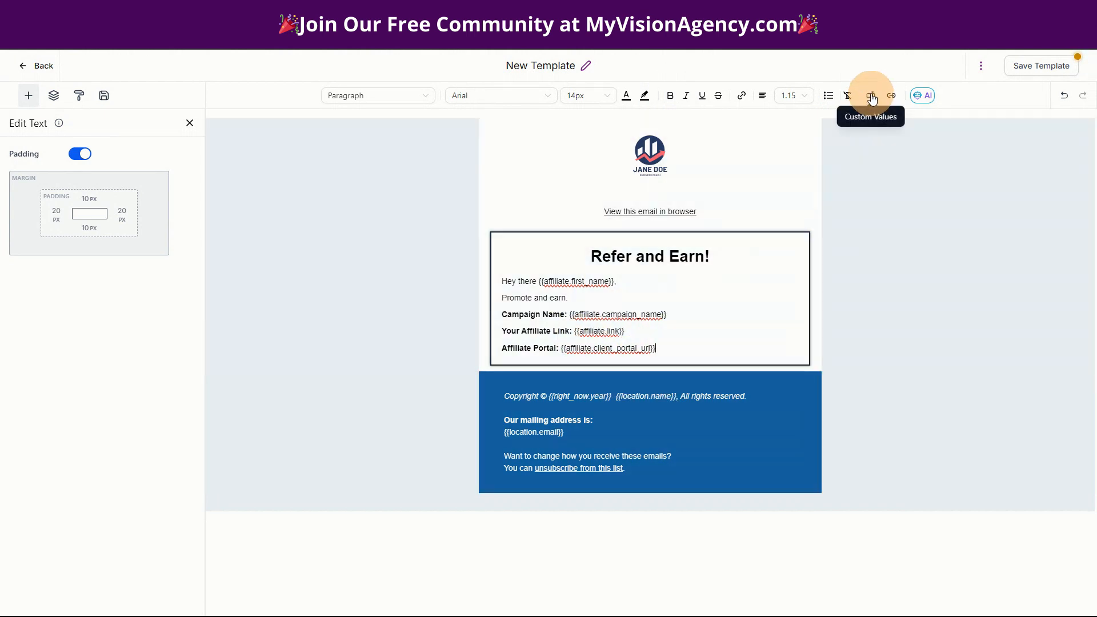
- Rename the template title from 'New Template' to 'Universal'
left_click(871, 95)
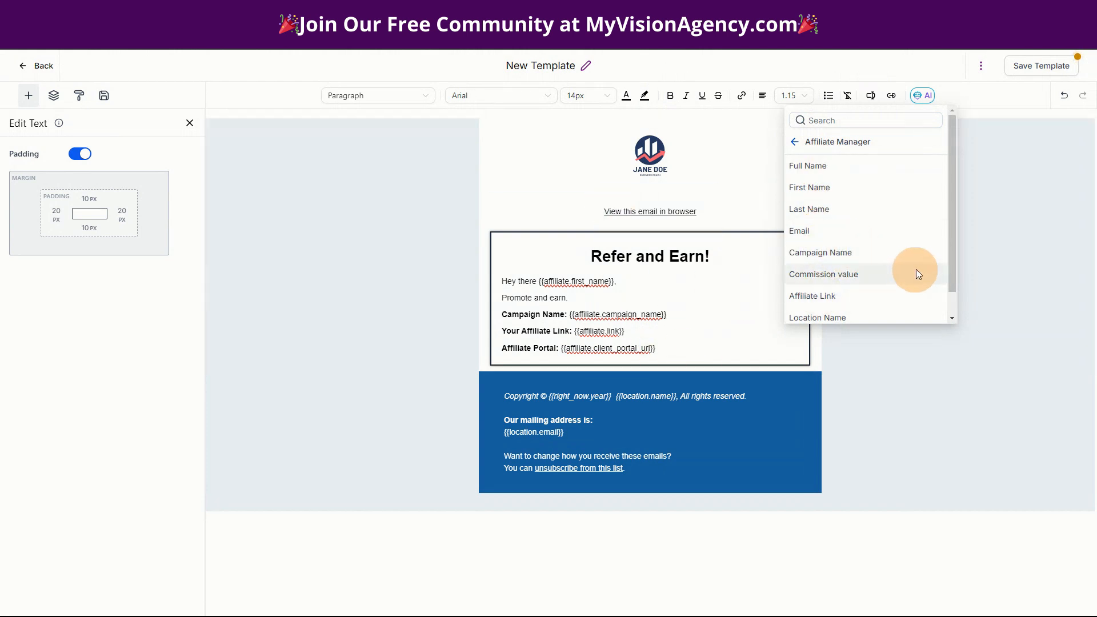
scroll(887, 284, "down", 1)
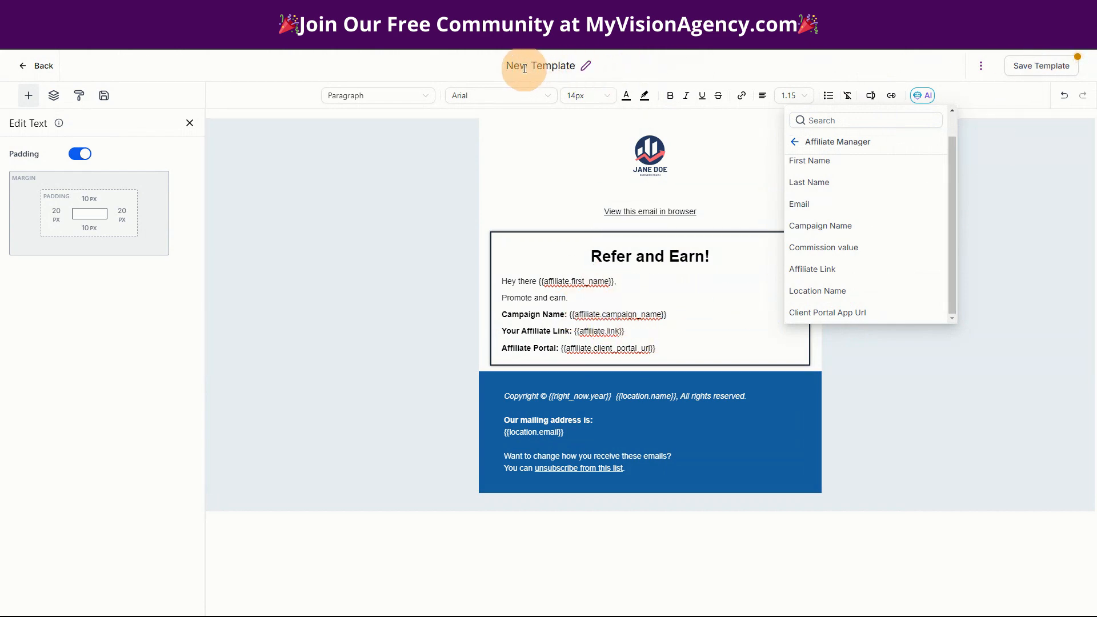
left_click_drag(506, 66, 583, 71)
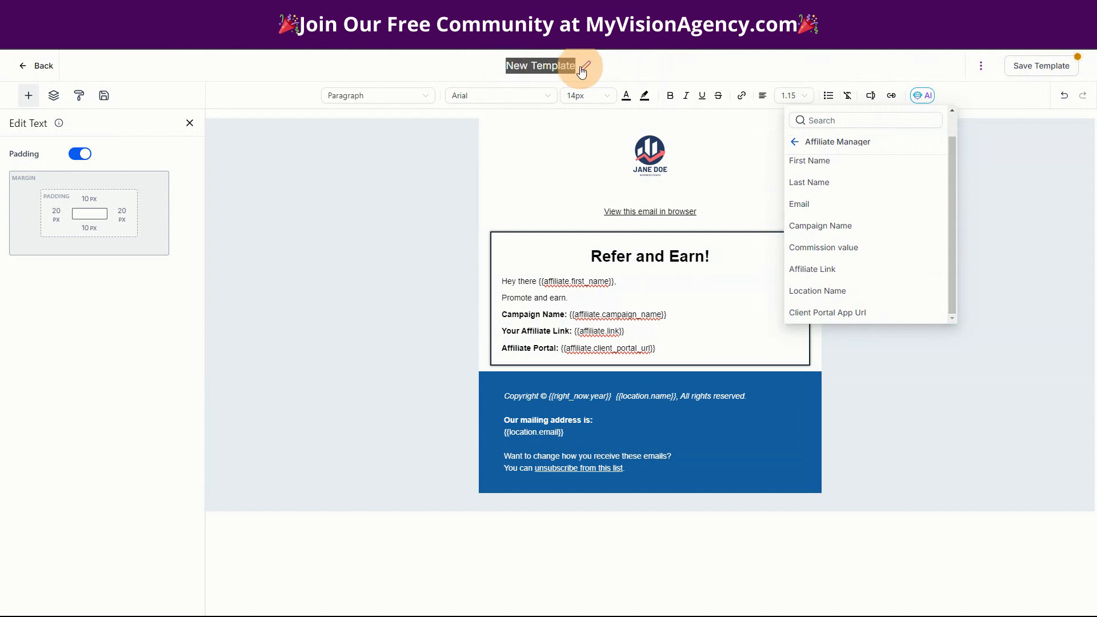
type("Univera")
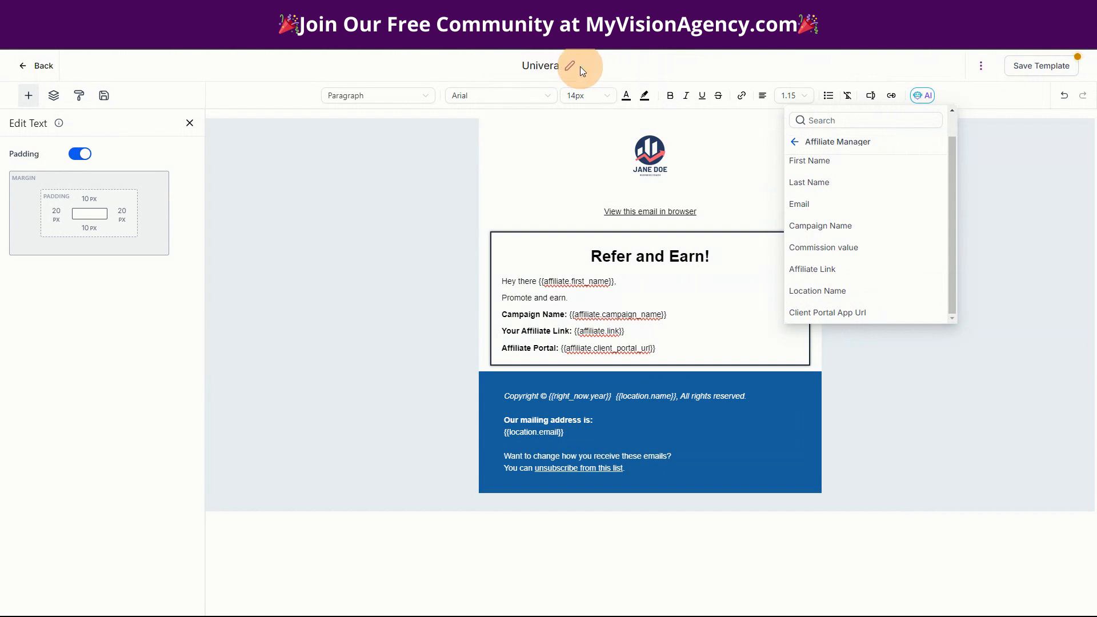
key("BackSpace")
type("sal")
- In template settings, set From Name to 'My Demo Business' and enter the business sender email
left_click(982, 72)
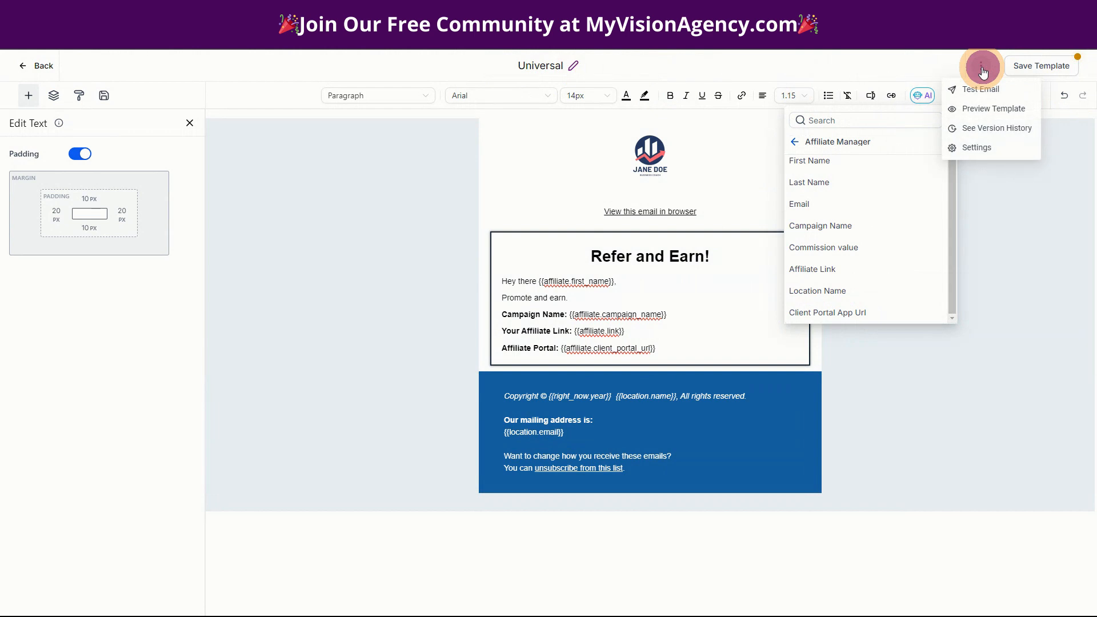
left_click(973, 146)
left_click(844, 154)
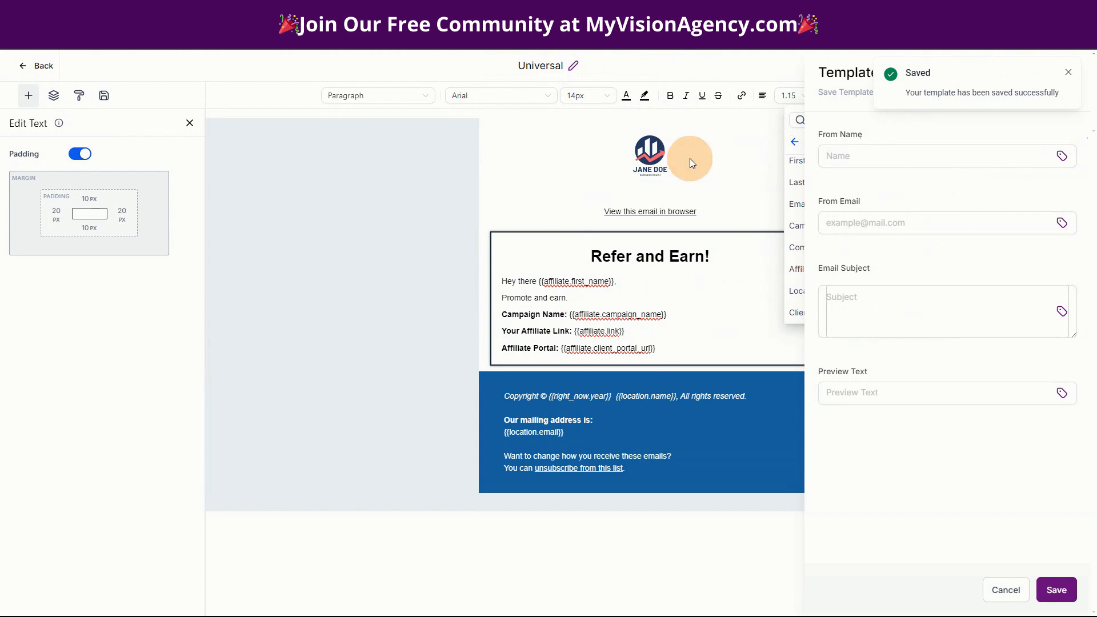
left_click(911, 155)
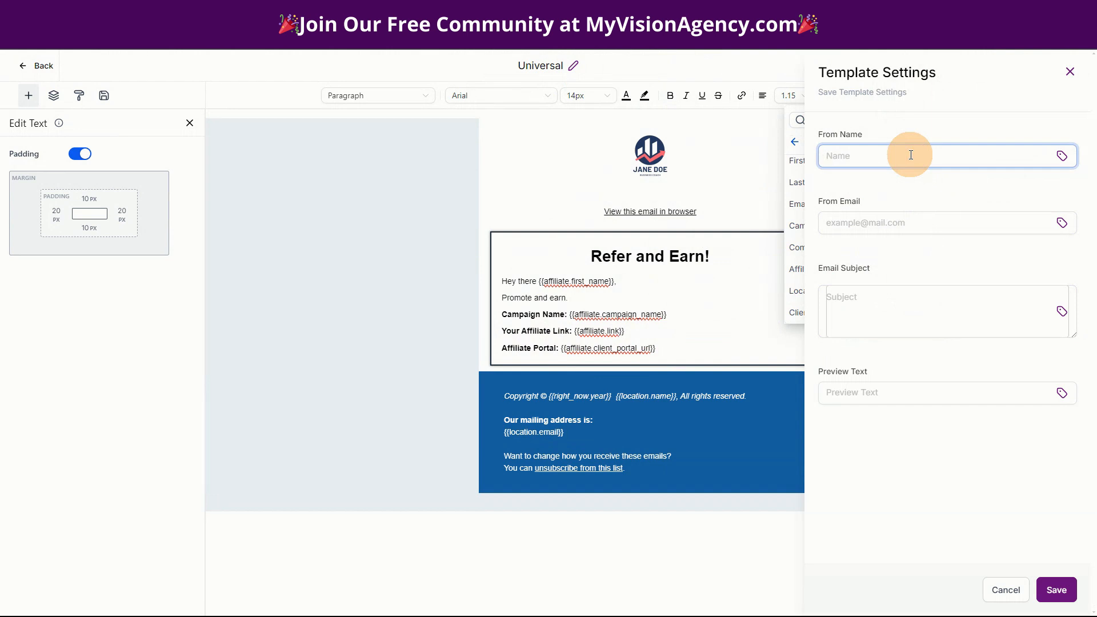
type("My DEmo")
key("BackSpace")
key("BackSpace")
key("BackSpace")
type("mo Busin")
left_click(897, 220)
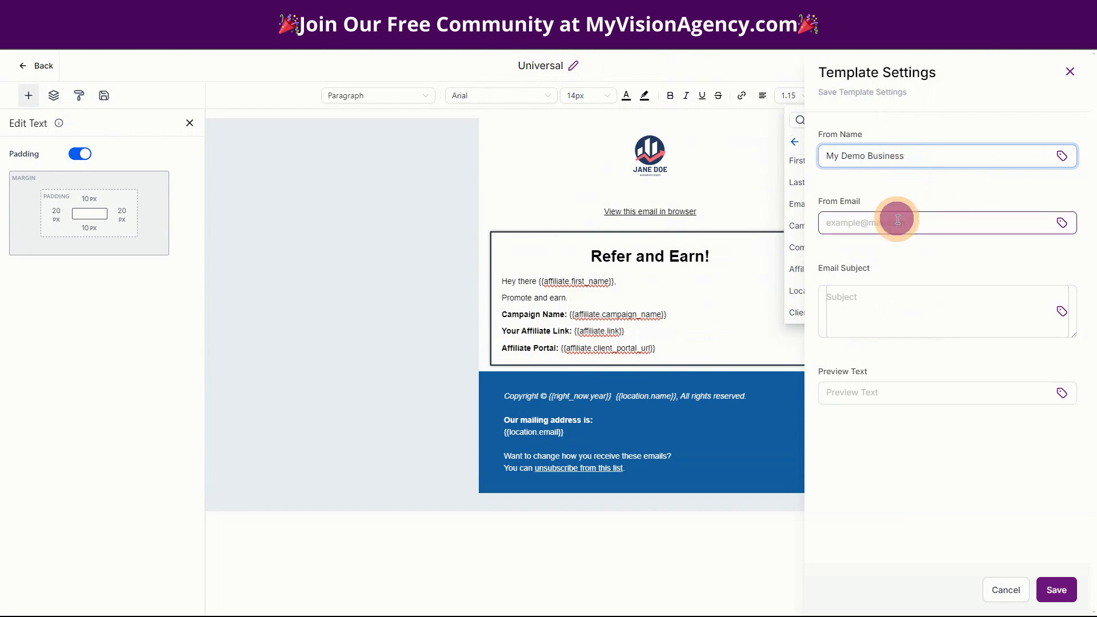
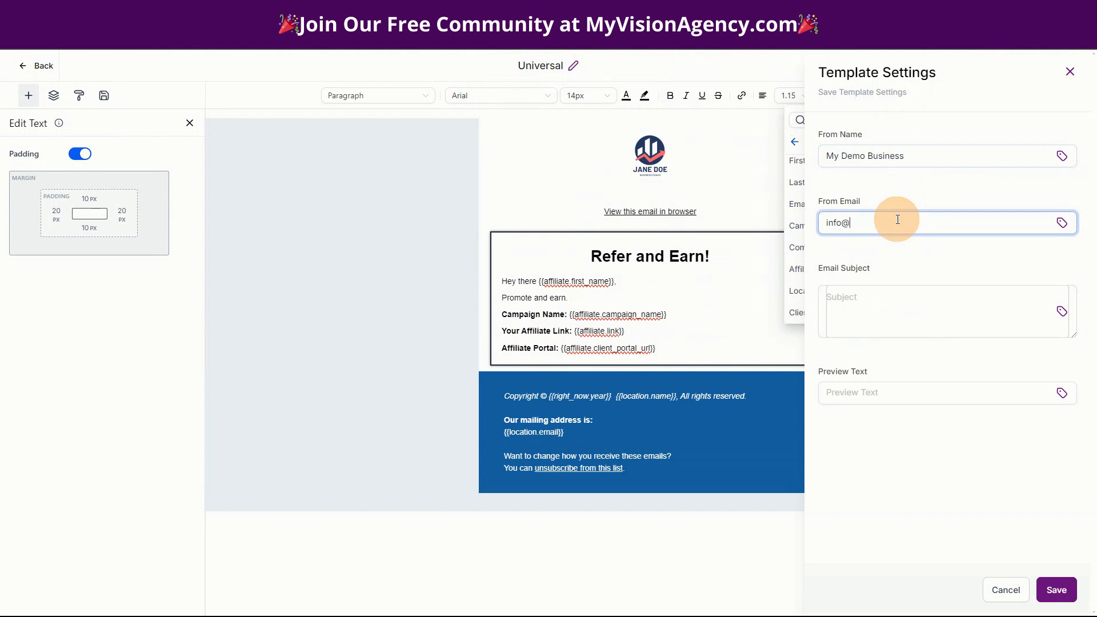
- Set the subject to '{{affiliate.first_name}}, you are approved!'
left_click(861, 301)
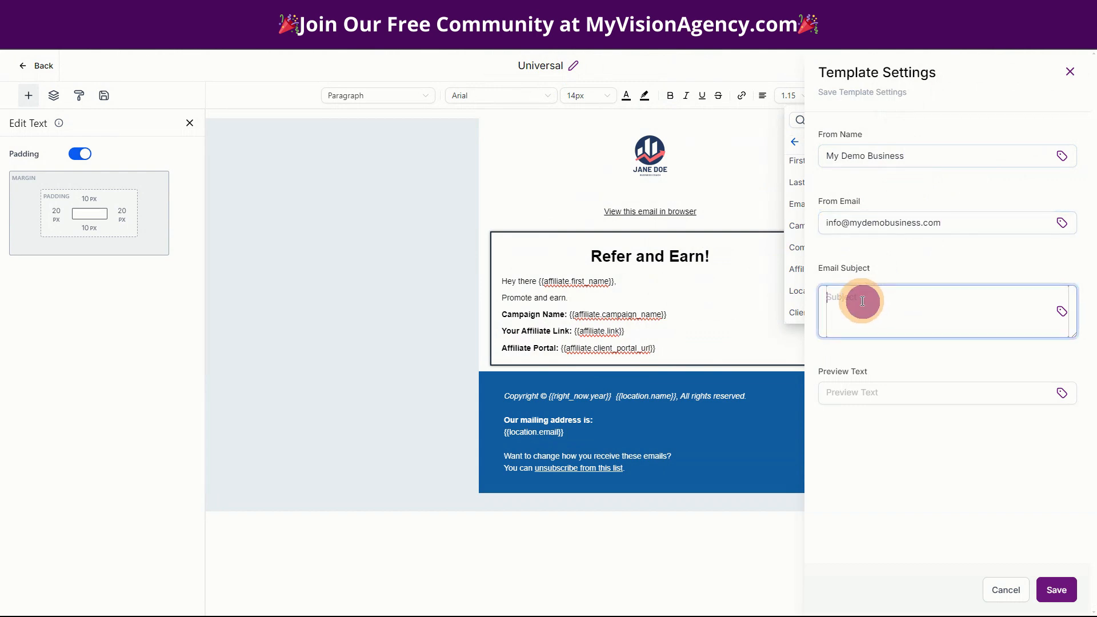
left_click(1058, 312)
scroll(960, 303, "down", 2)
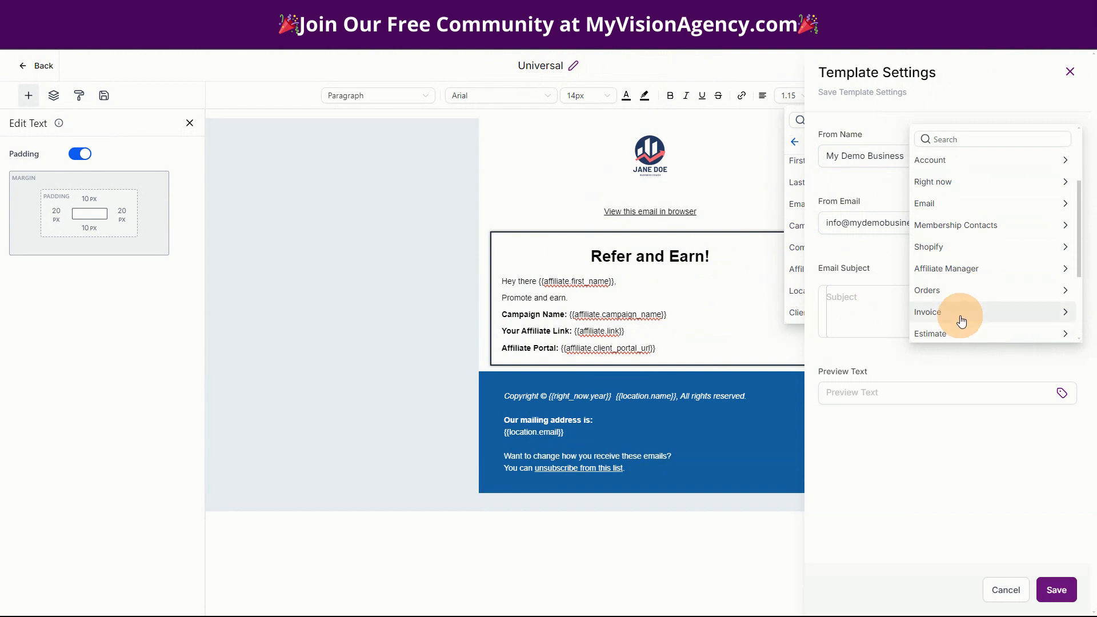
left_click(944, 268)
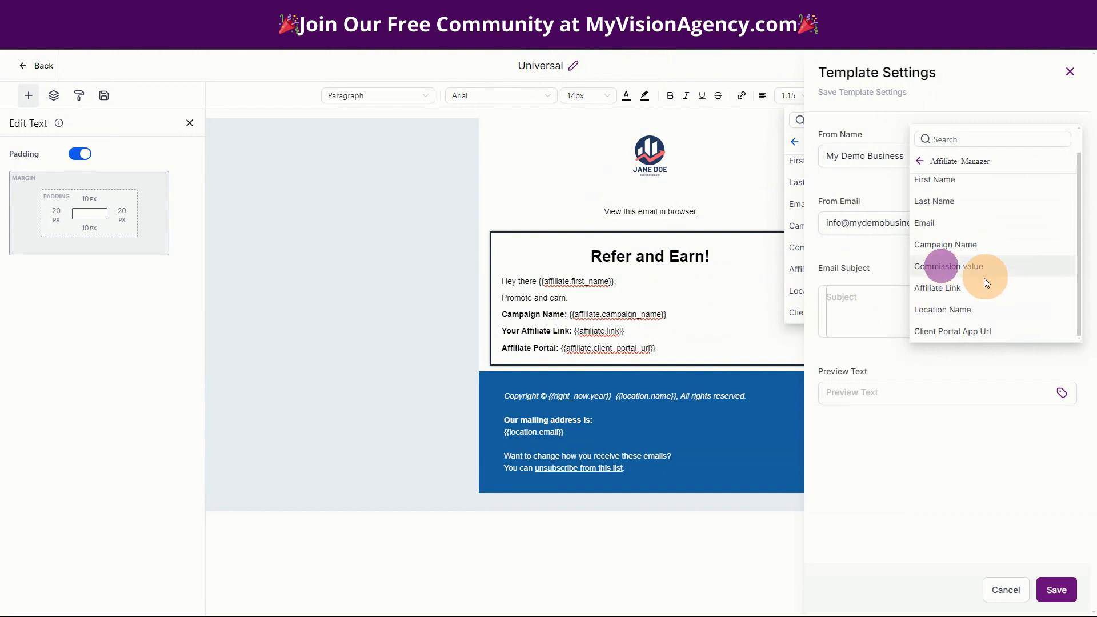
left_click(935, 180)
left_click(943, 303)
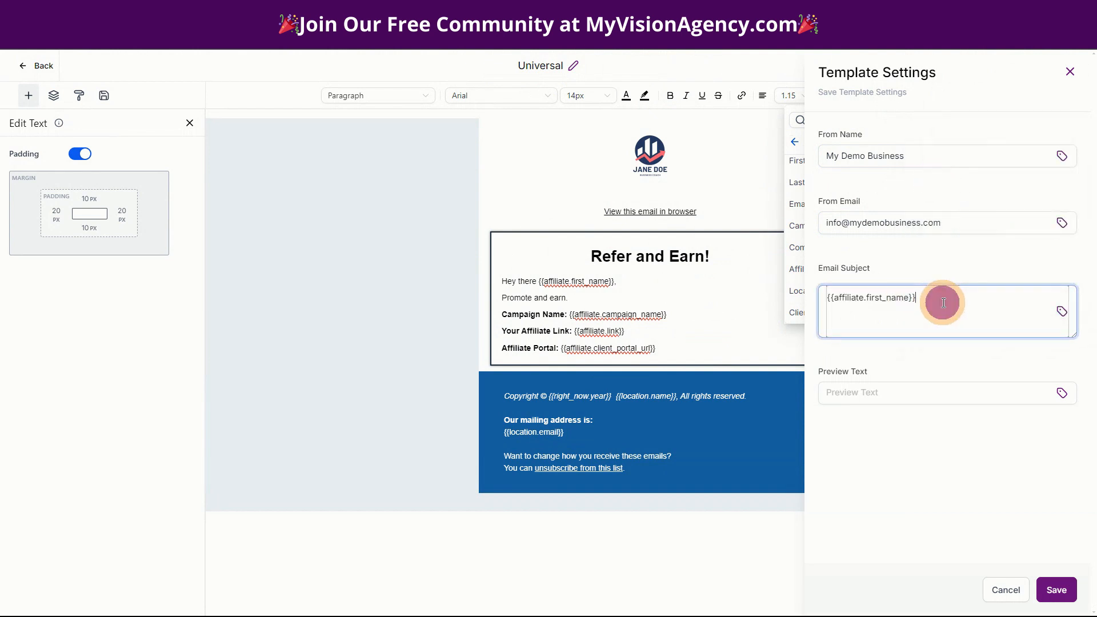
type(",")
key("BackSpace")
key("BackSpace")
key("BackSpace")
key("BackSpace")
key("BackSpace")
key("BackSpace")
key("BackSpace")
type("approive")
type("ved")
- Fill in the preview text, save the settings, then save the Universal template
left_click(871, 390)
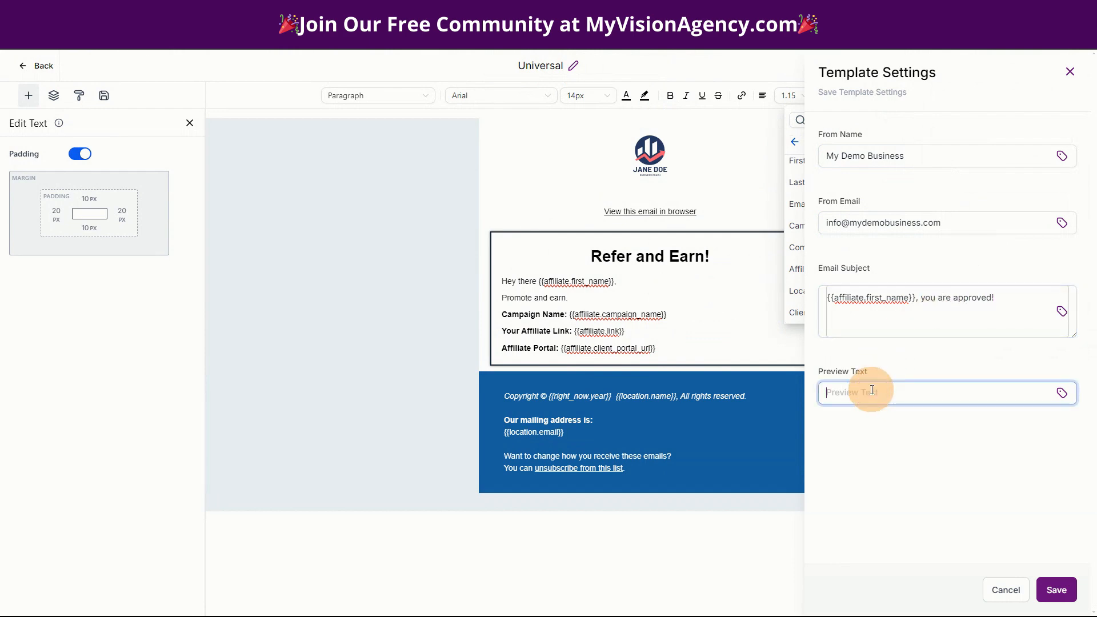
type("You have been approved to ref")
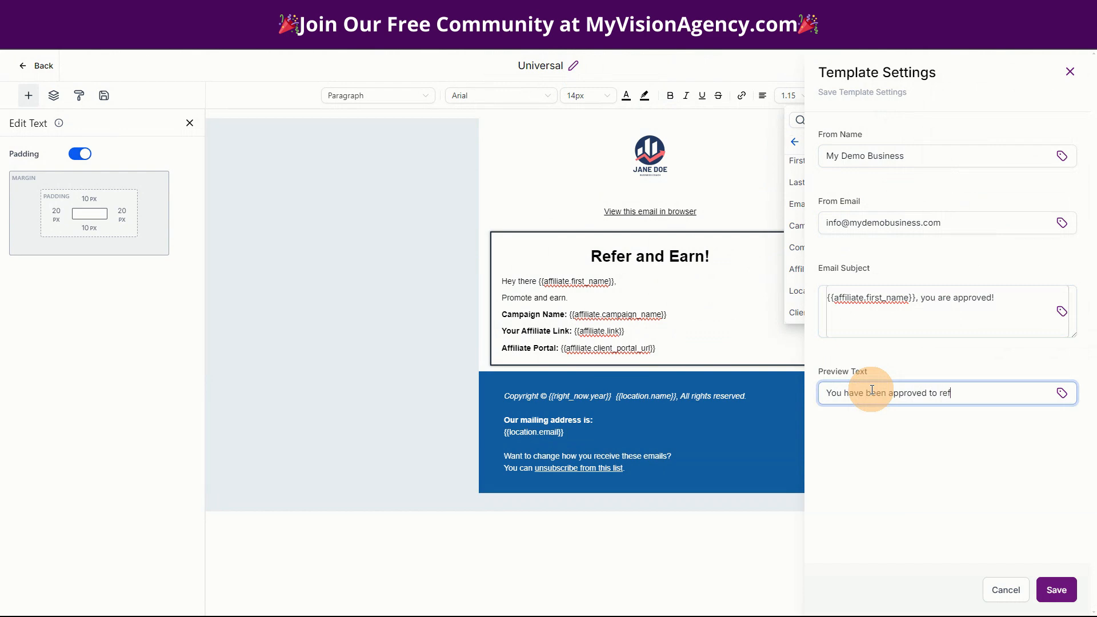
type("d earn...")
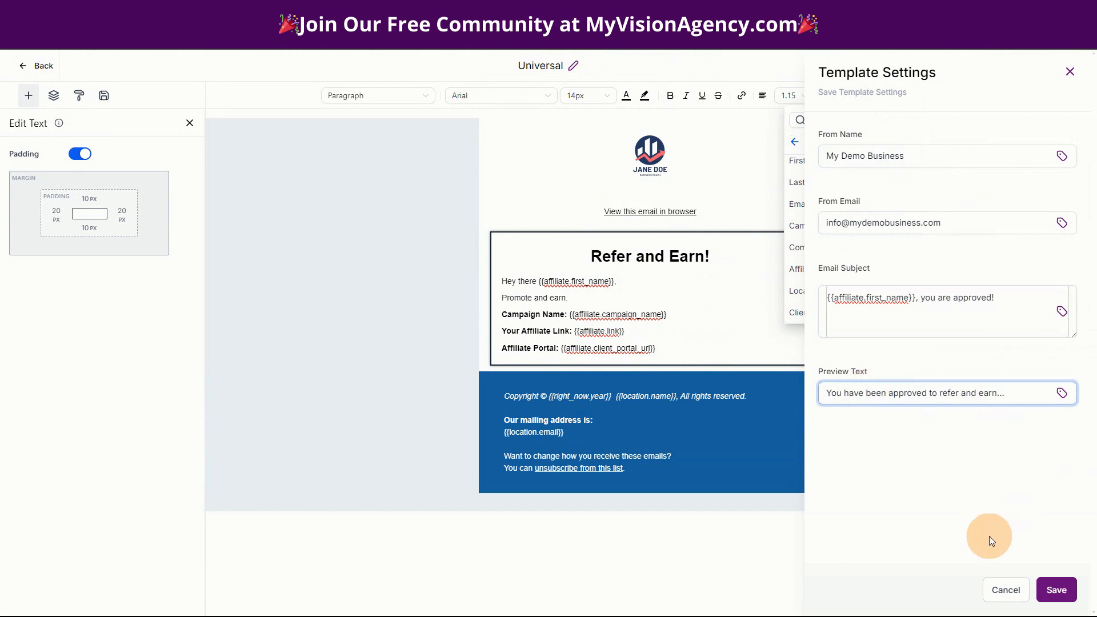
left_click(1045, 588)
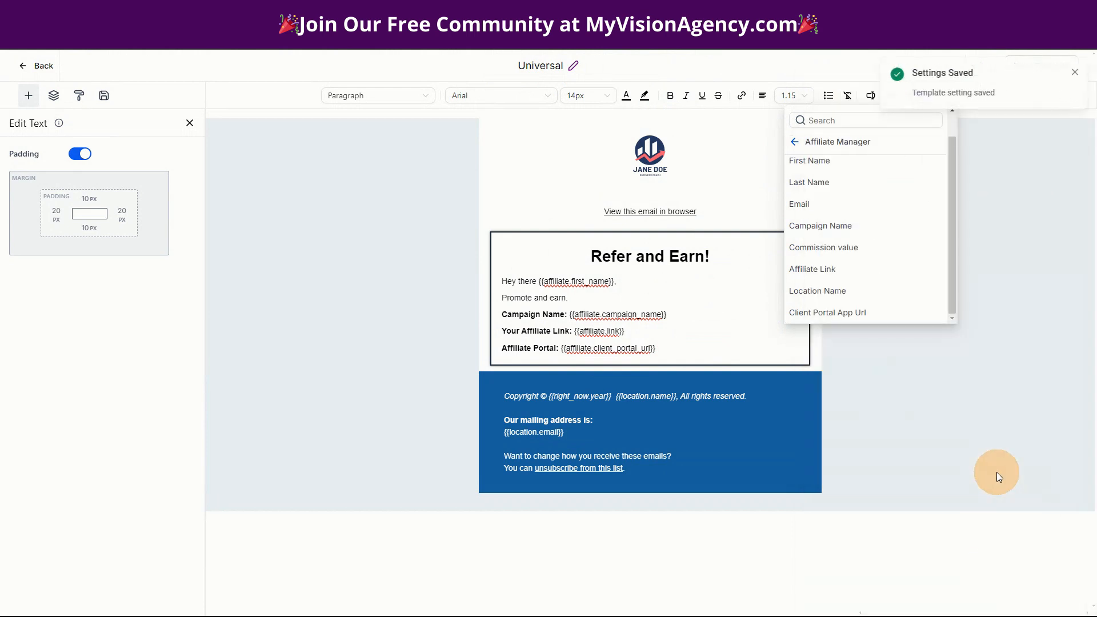
left_click(1038, 164)
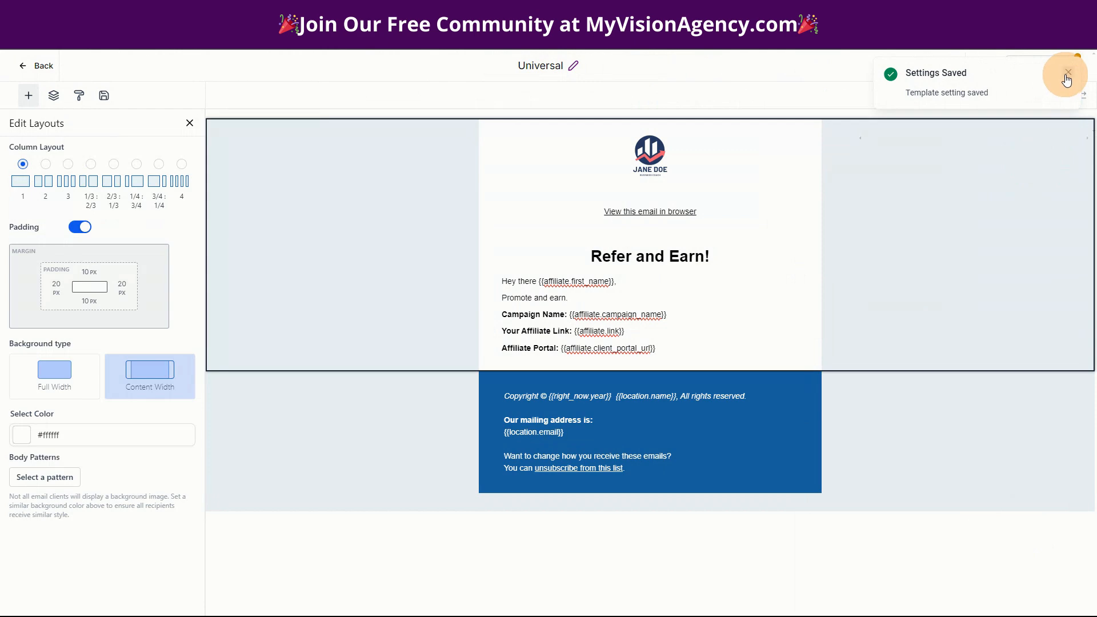
left_click(1066, 80)
left_click(1040, 66)
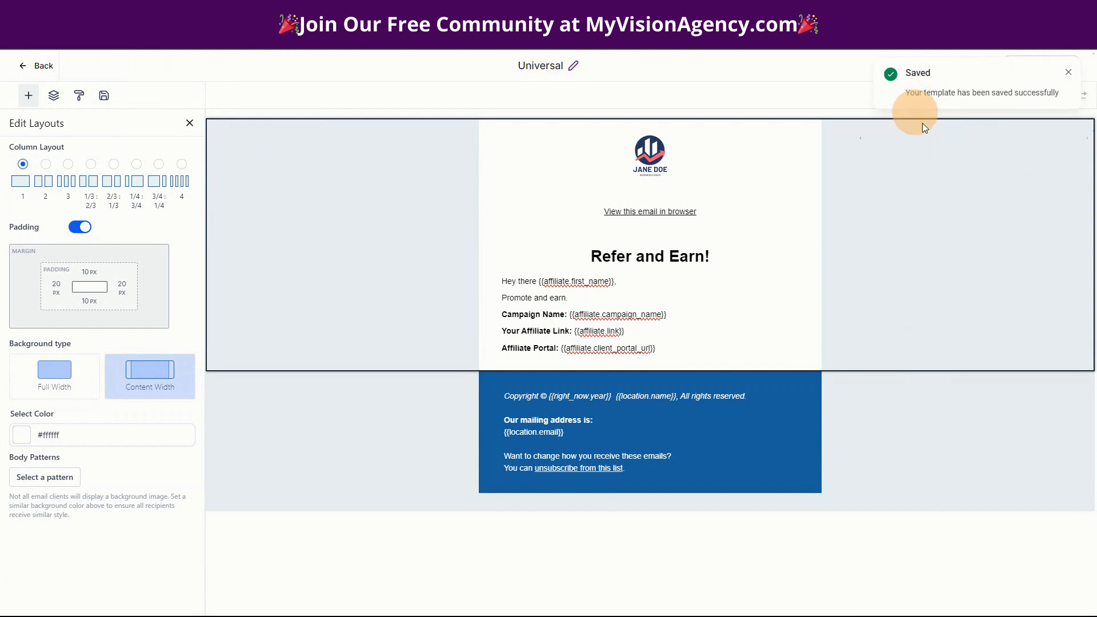
left_click(37, 65)
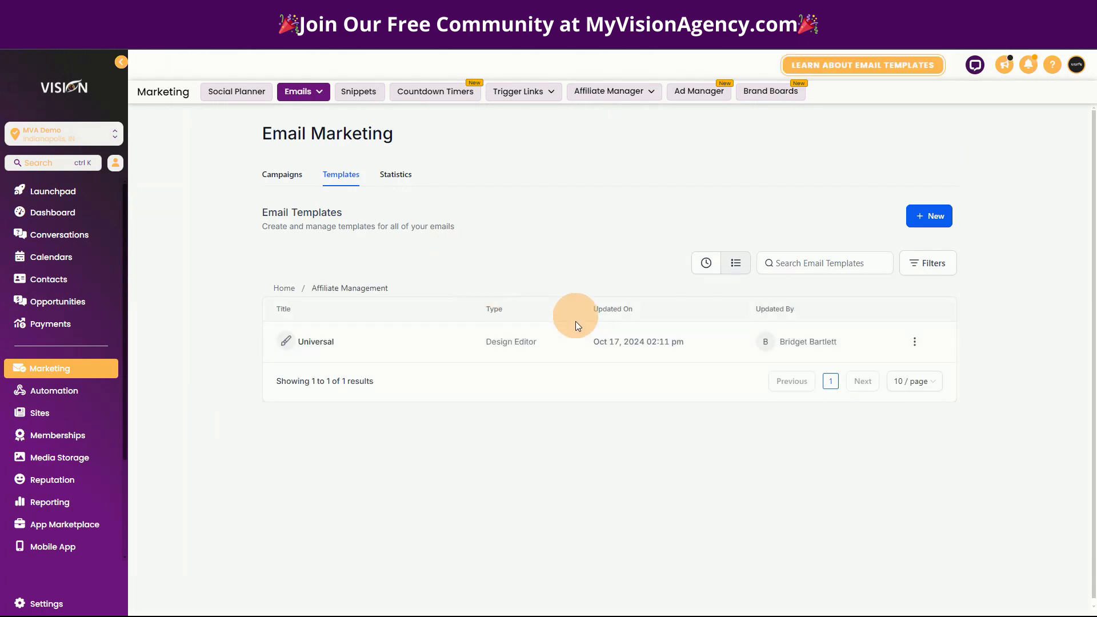
- Clone the Universal template under the name 'Campaign 1'
left_click(917, 346)
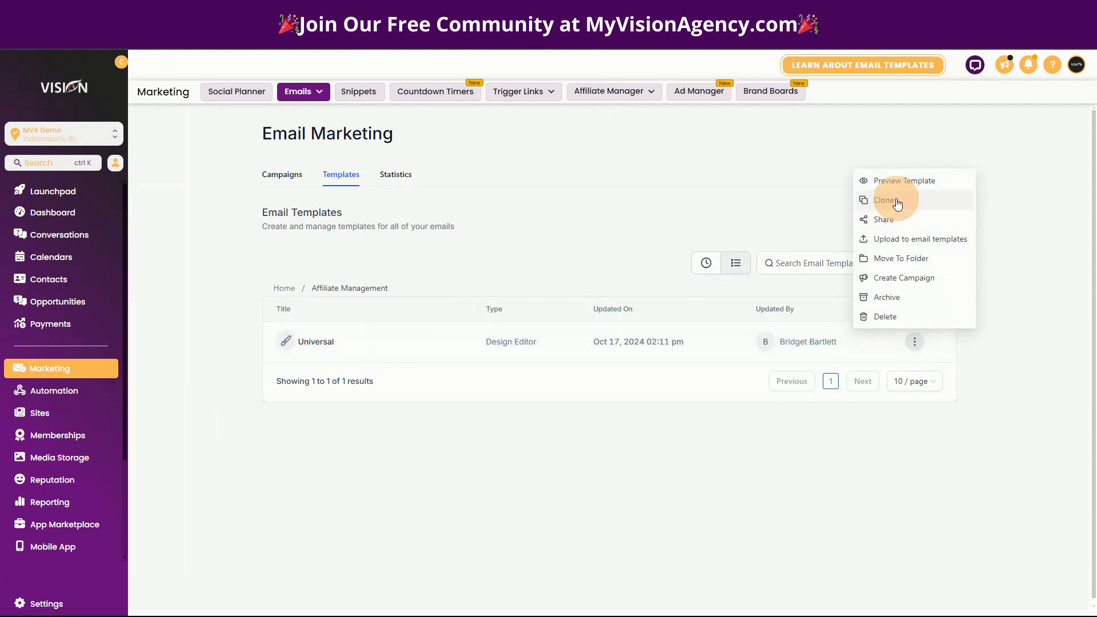
left_click(897, 204)
left_click(558, 365)
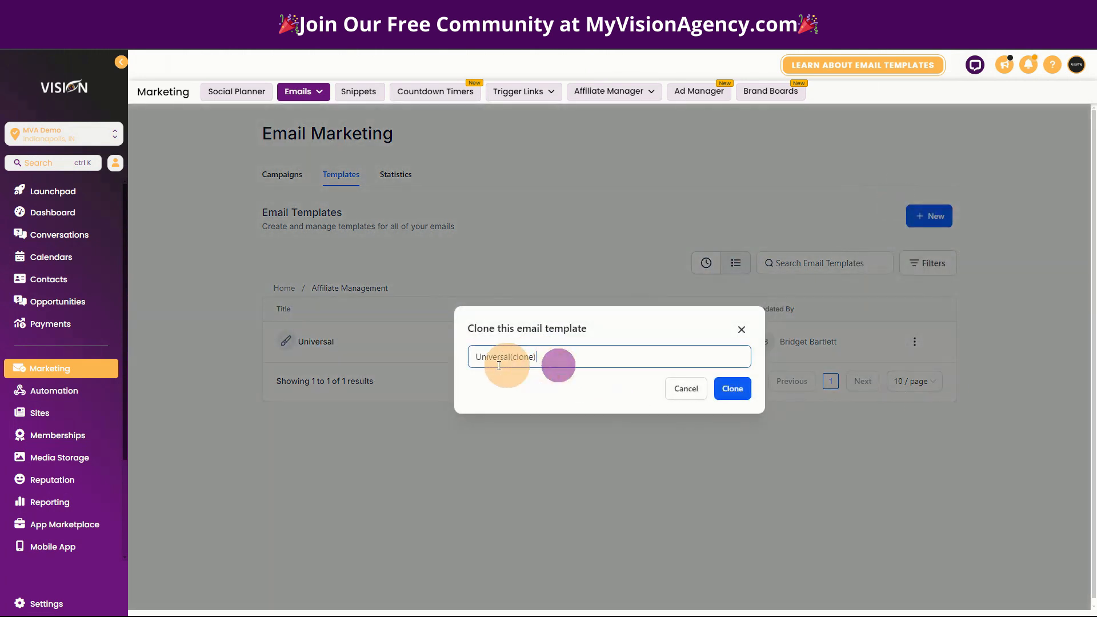
key("ctrl+a")
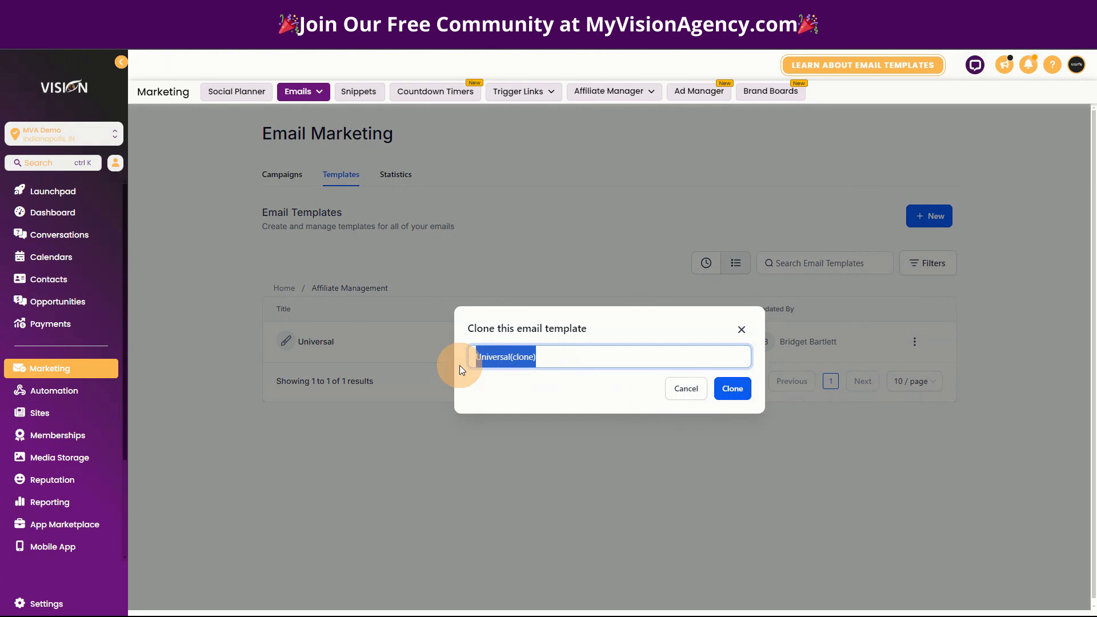
type("Communit")
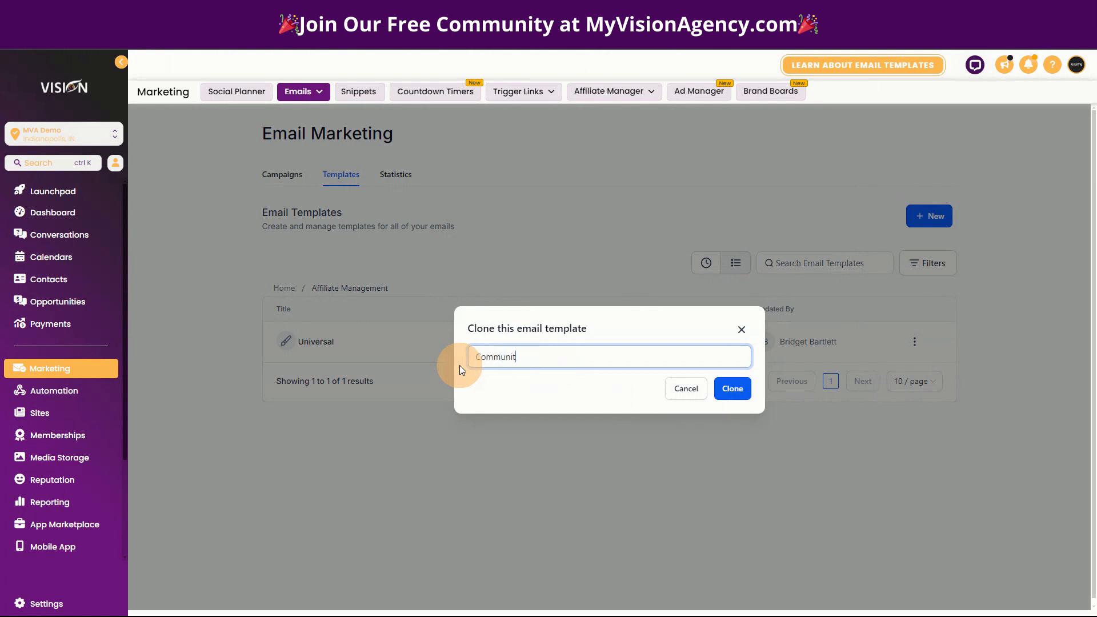
type("y")
key("BackSpace")
key("BackSpace")
key("BackSpace")
key("BackSpace")
key("BackSpace")
key("BackSpace")
key("BackSpace")
key("BackSpace")
key("BackSpace")
type("Campaign 1")
left_click(733, 390)
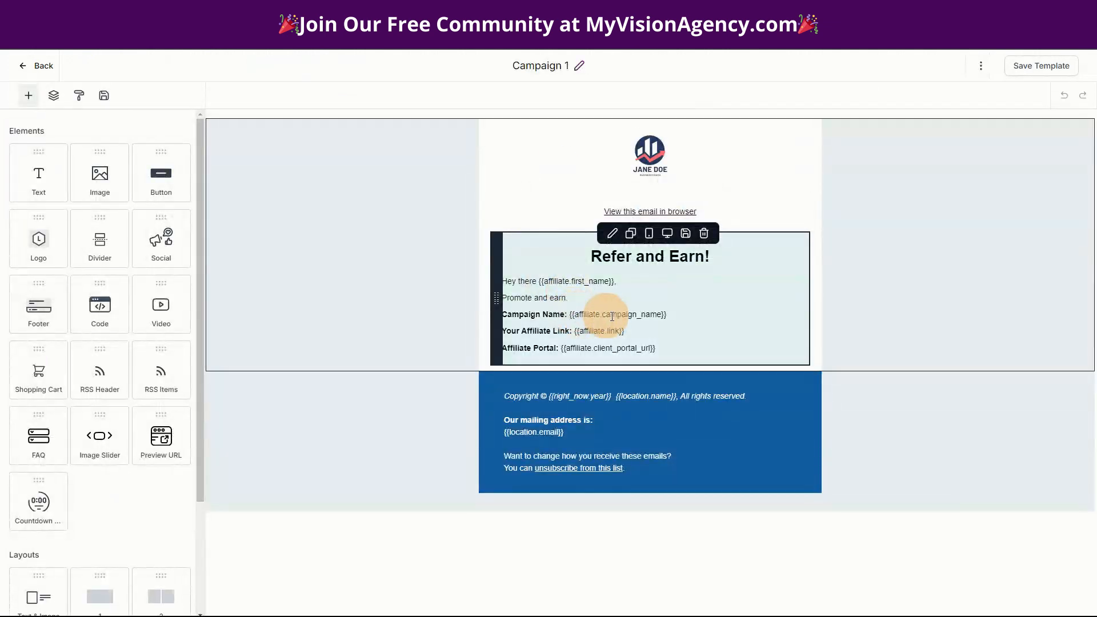
- Extend 'Promote and earn' with the 30% commission for referring members to our community sentence
left_click(575, 296)
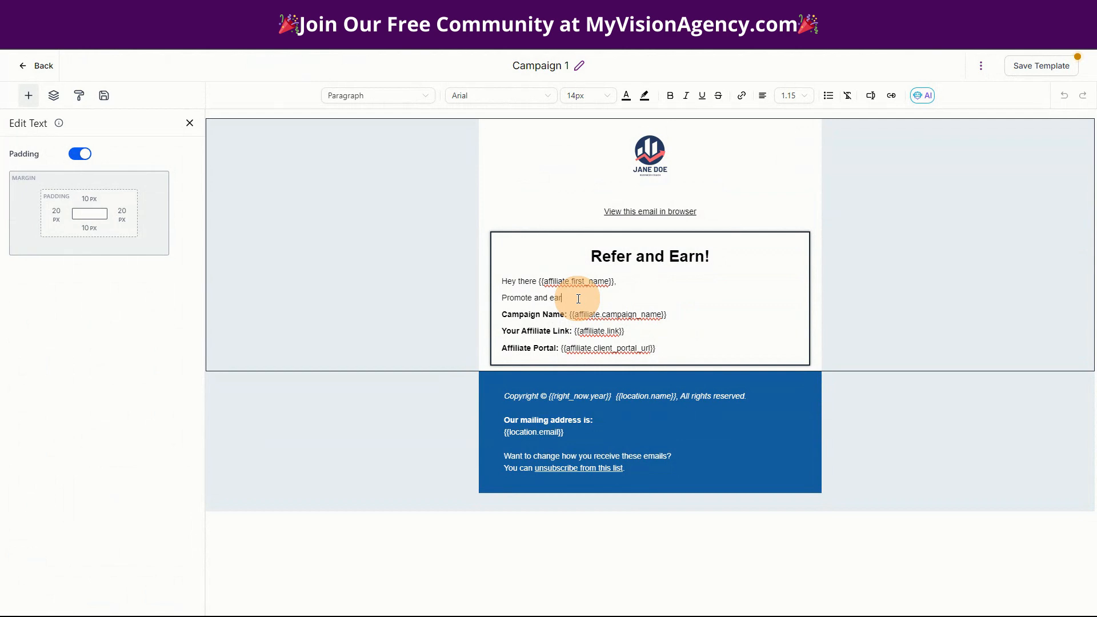
key("BackSpace")
key("BackSpace")
type("30% commission for referring members to our communit")
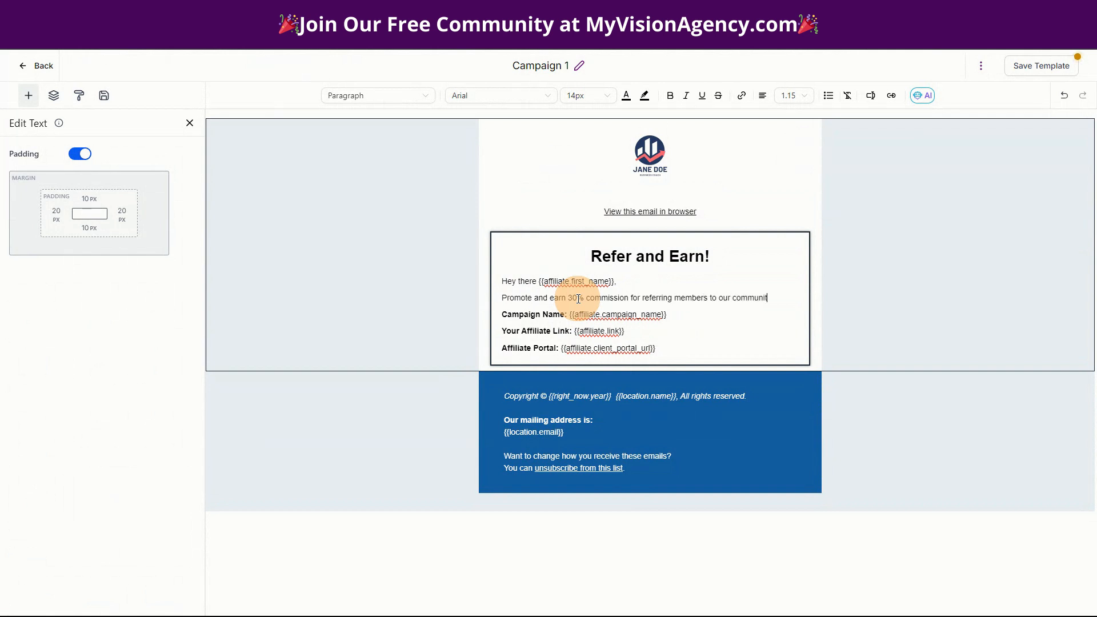
type("y of amazing people who are s")
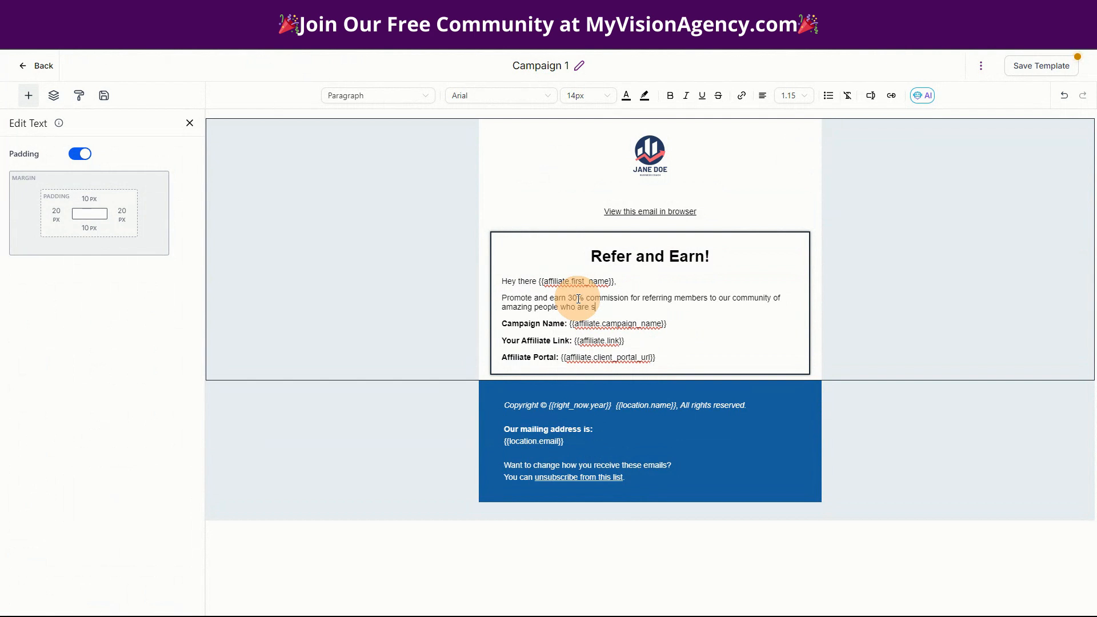
type("din g")
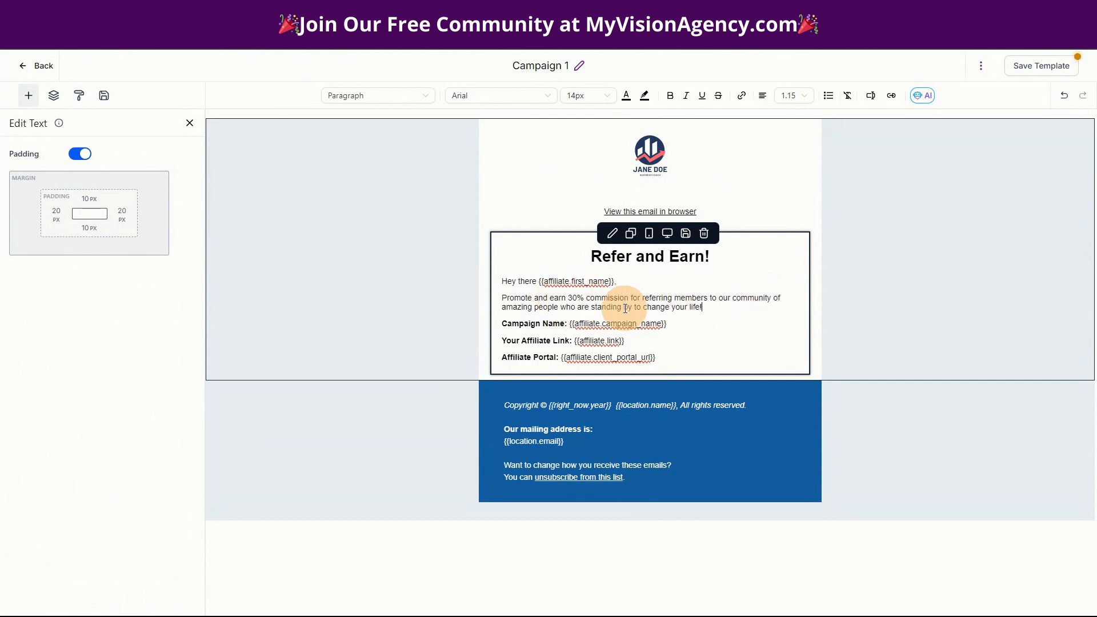
- Check the bold field labels in the body and save the Campaign 1 template
left_click_drag(666, 323, 572, 327)
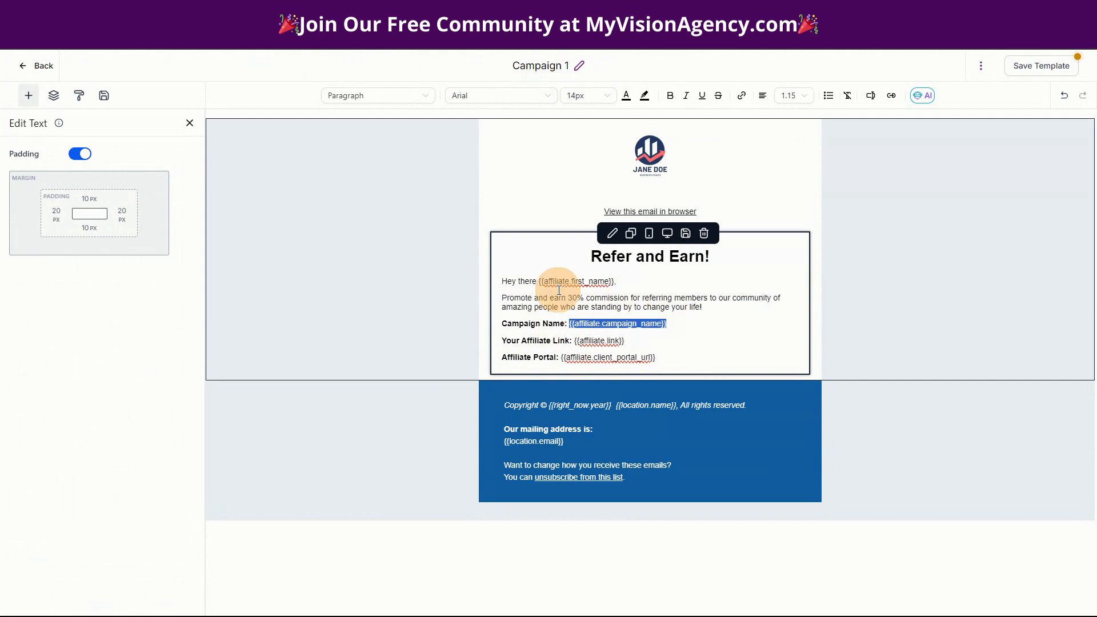
left_click_drag(491, 341, 575, 341)
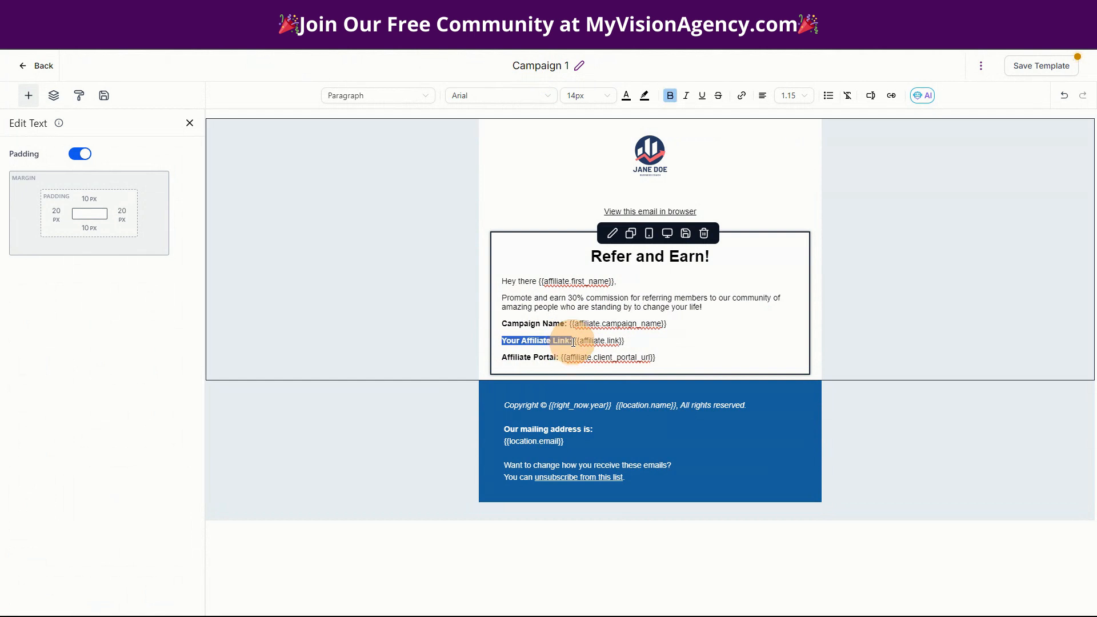
left_click(503, 357)
left_click_drag(505, 358, 559, 358)
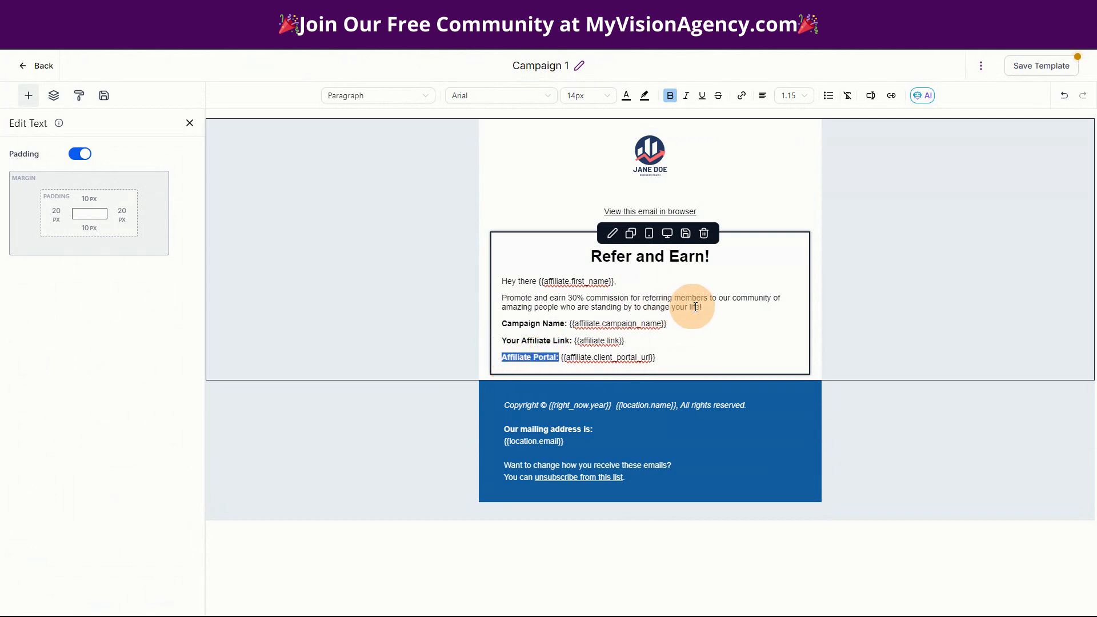
left_click(666, 356)
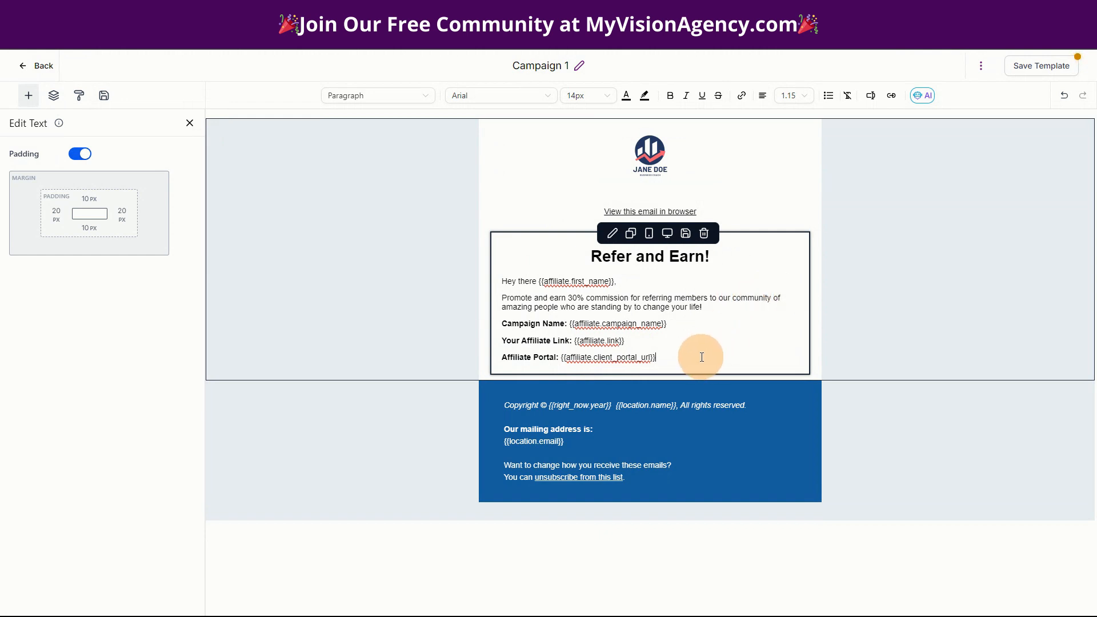
left_click(1003, 73)
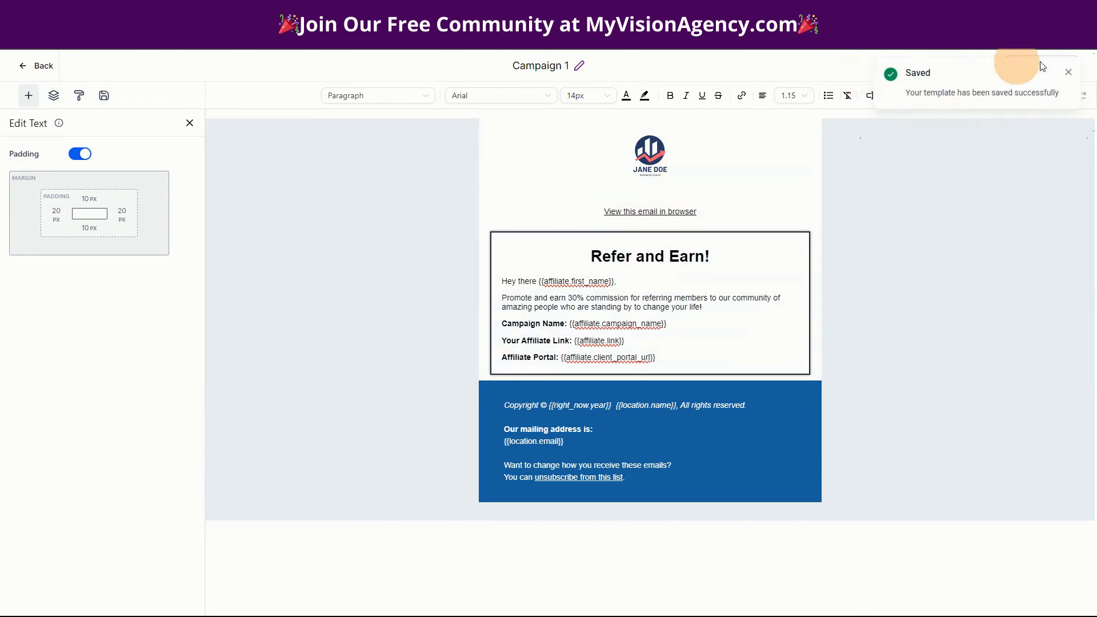
- Re-save Campaign 1's template settings: sender My Demo Business, subject '{{affiliate.first_name}}, you are approved!'
left_click(1067, 72)
left_click(981, 67)
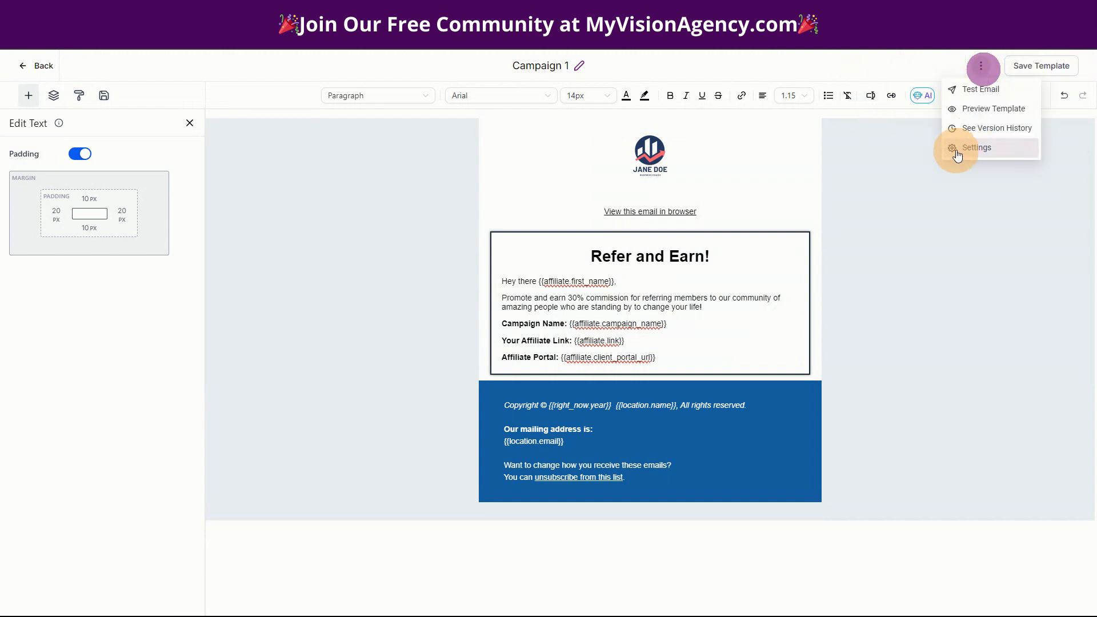
left_click(957, 146)
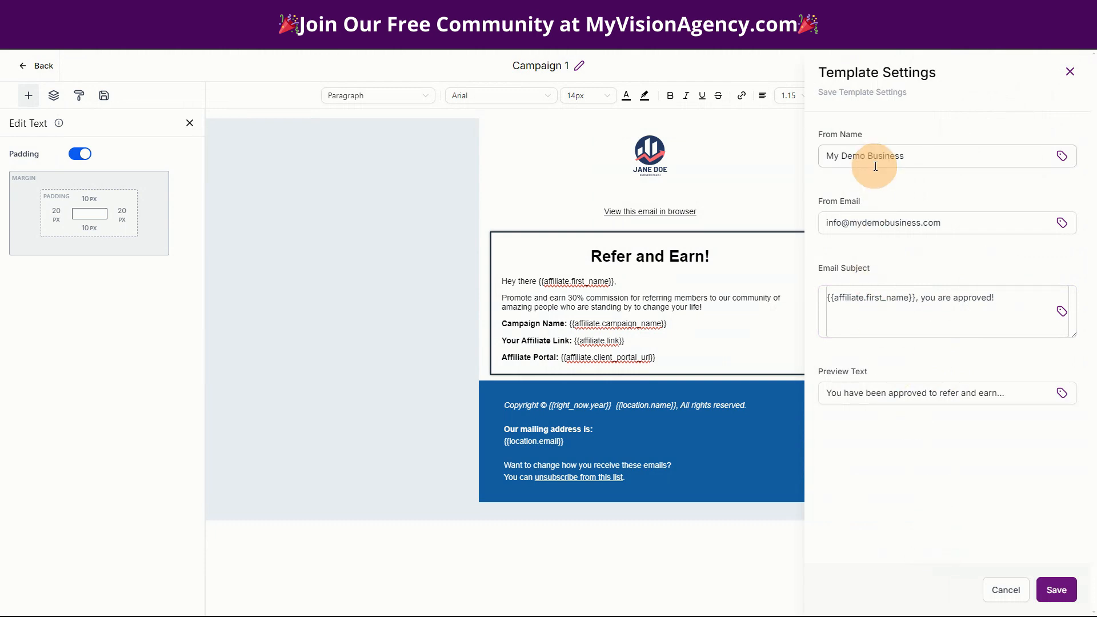
left_click(1056, 589)
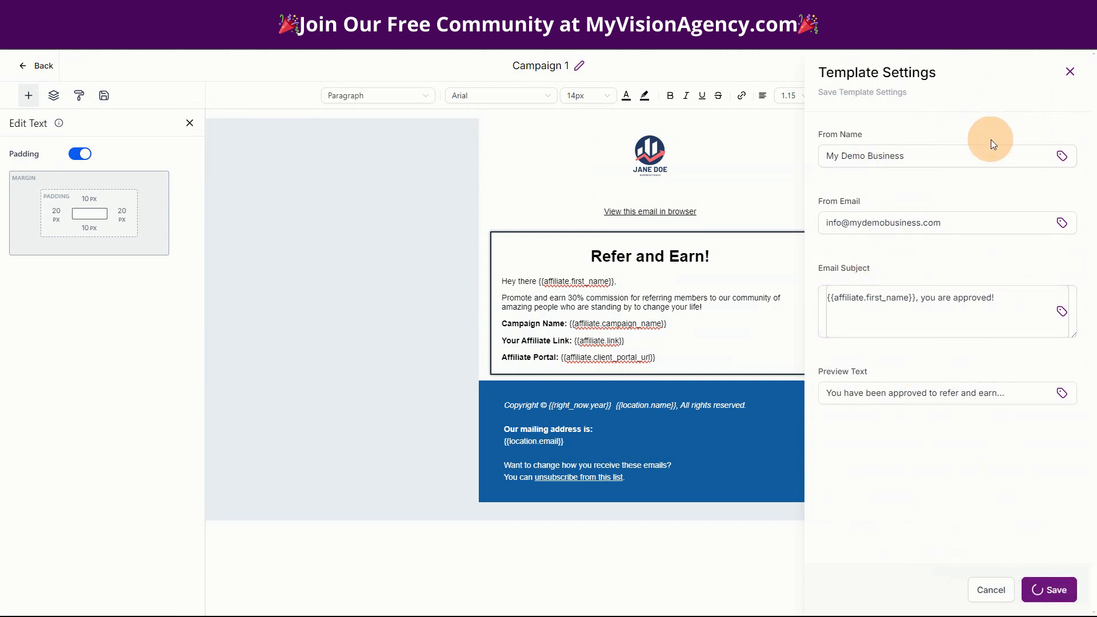
left_click(1065, 70)
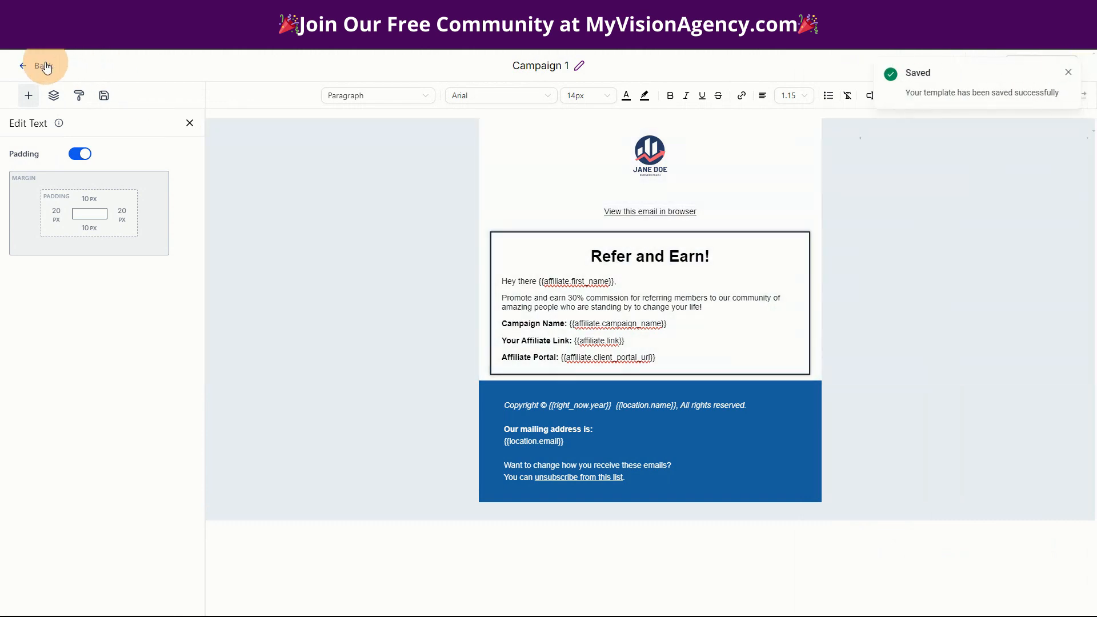
- Back in the templates list, clone Campaign 1 as a new template named 'Campaign 2'
left_click(45, 64)
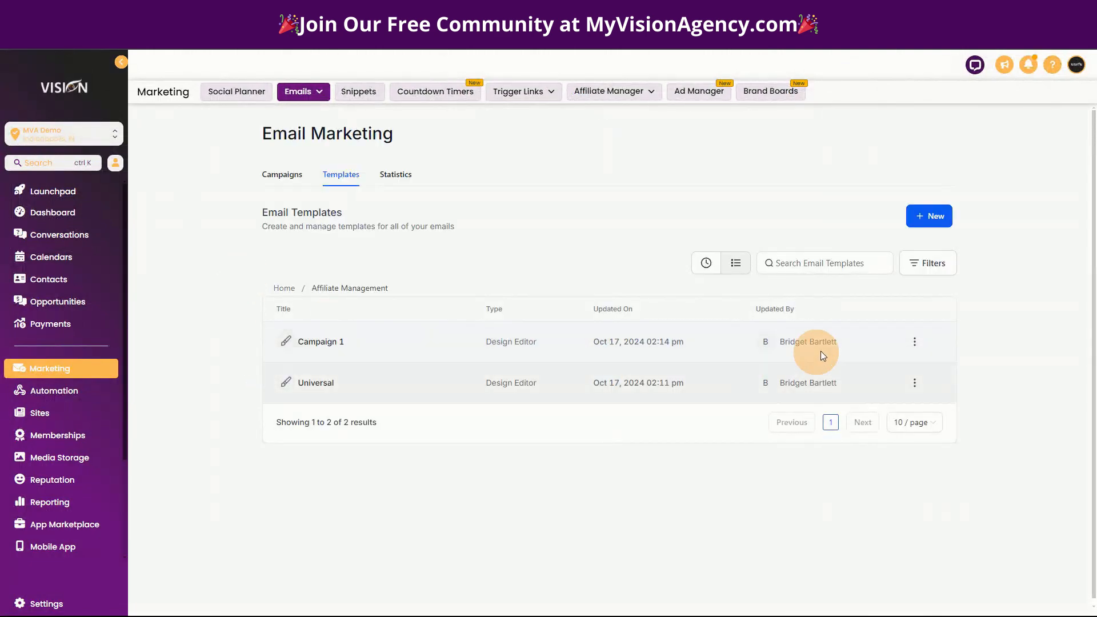
left_click(915, 344)
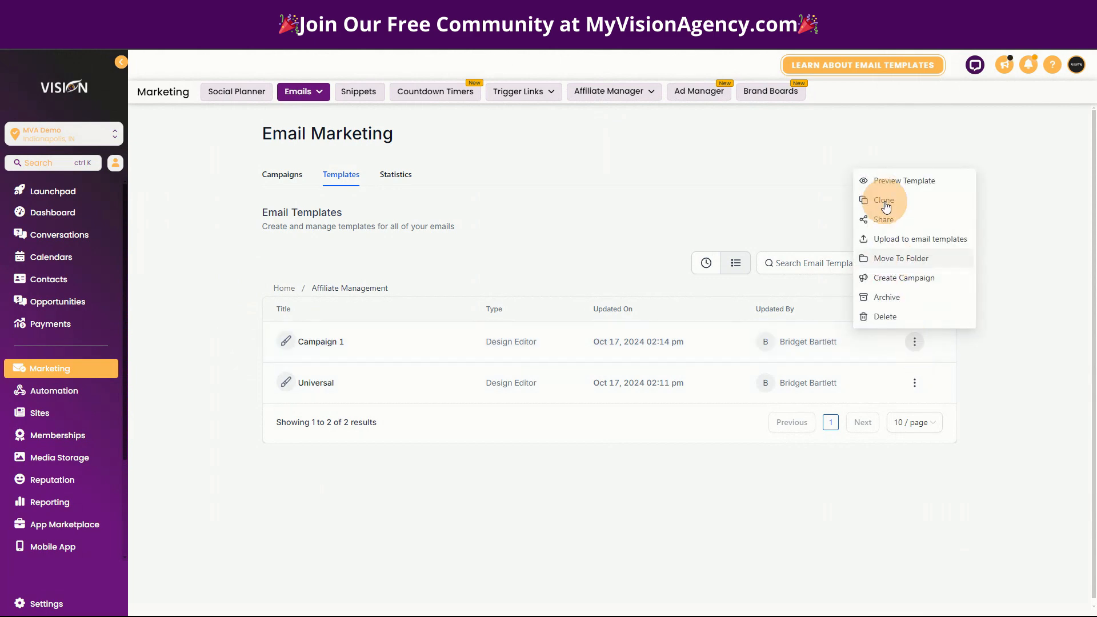
left_click(883, 200)
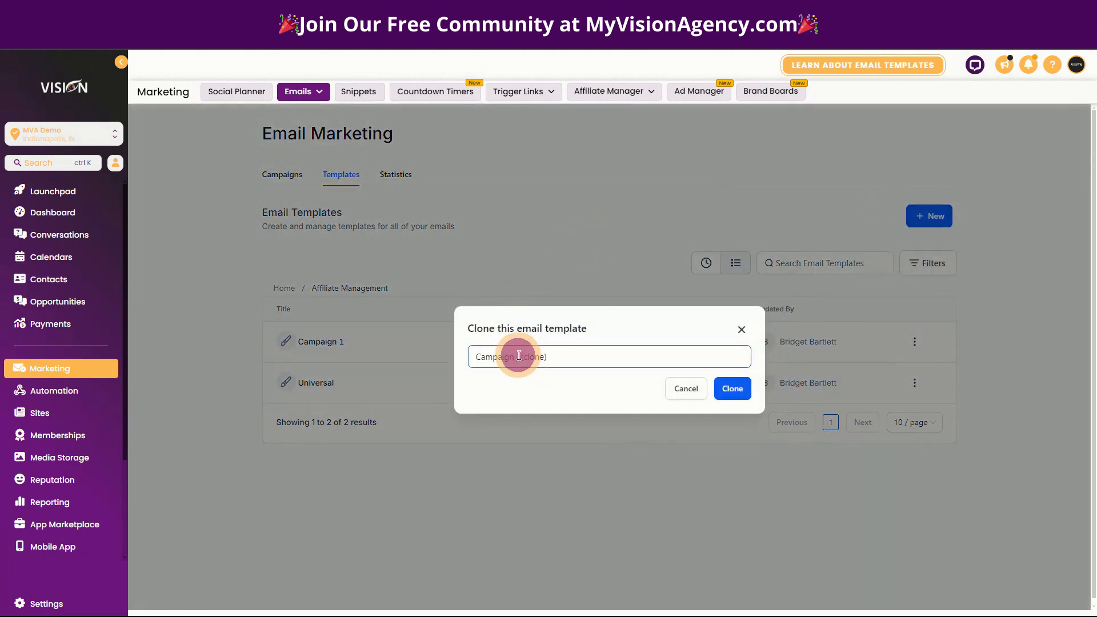
left_click_drag(515, 356, 612, 355)
type("2")
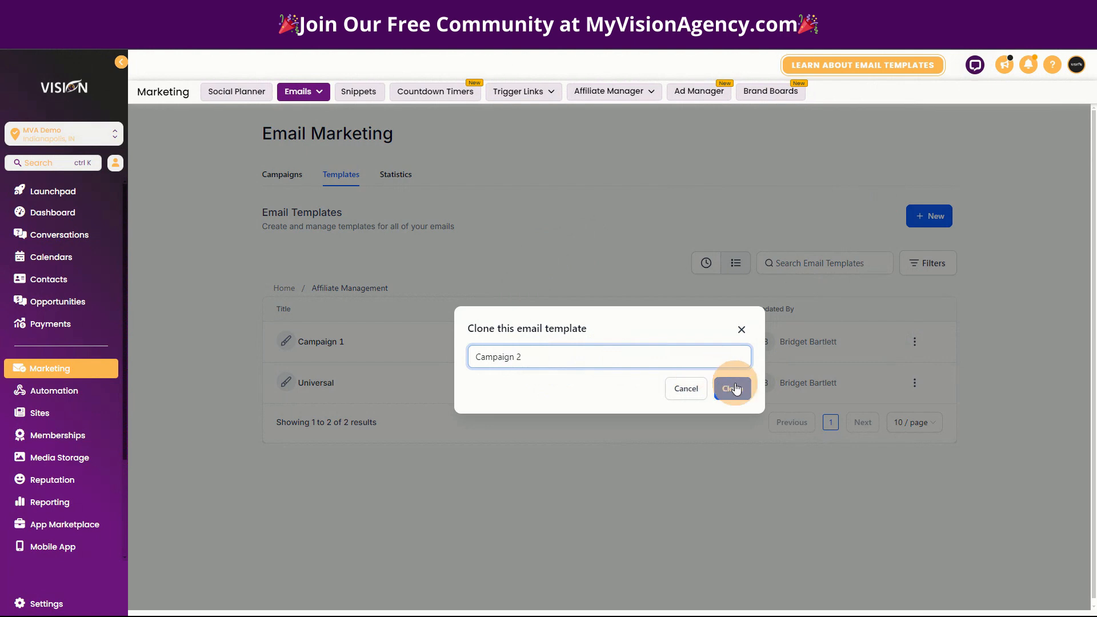
left_click(730, 388)
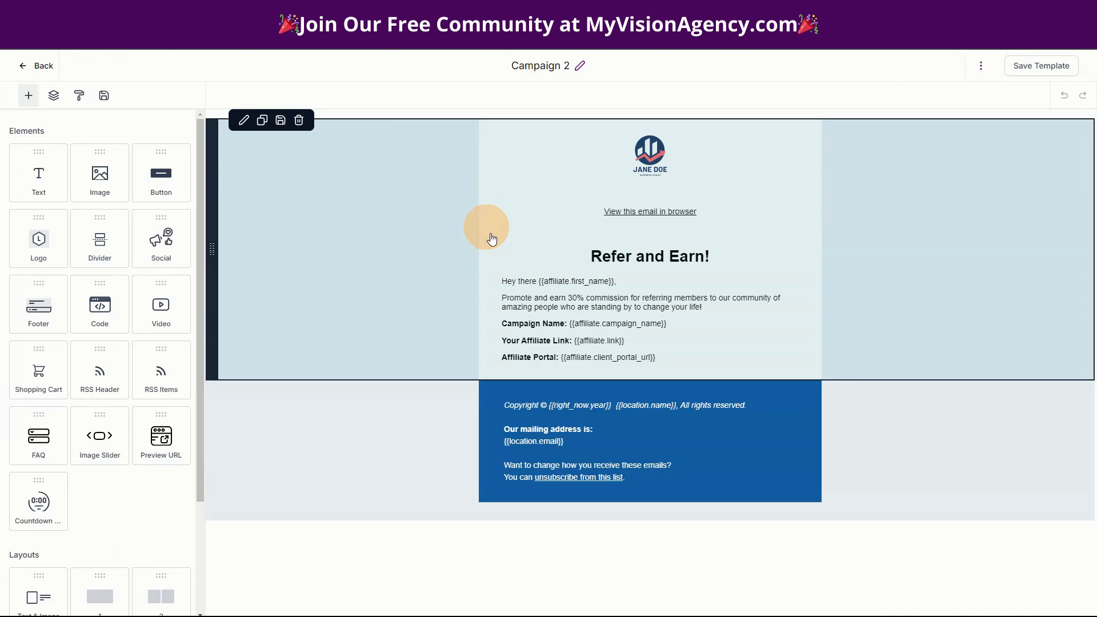
- Change the commission from 30% to 20% and reword the promo around referring clients to our software
left_click(651, 297)
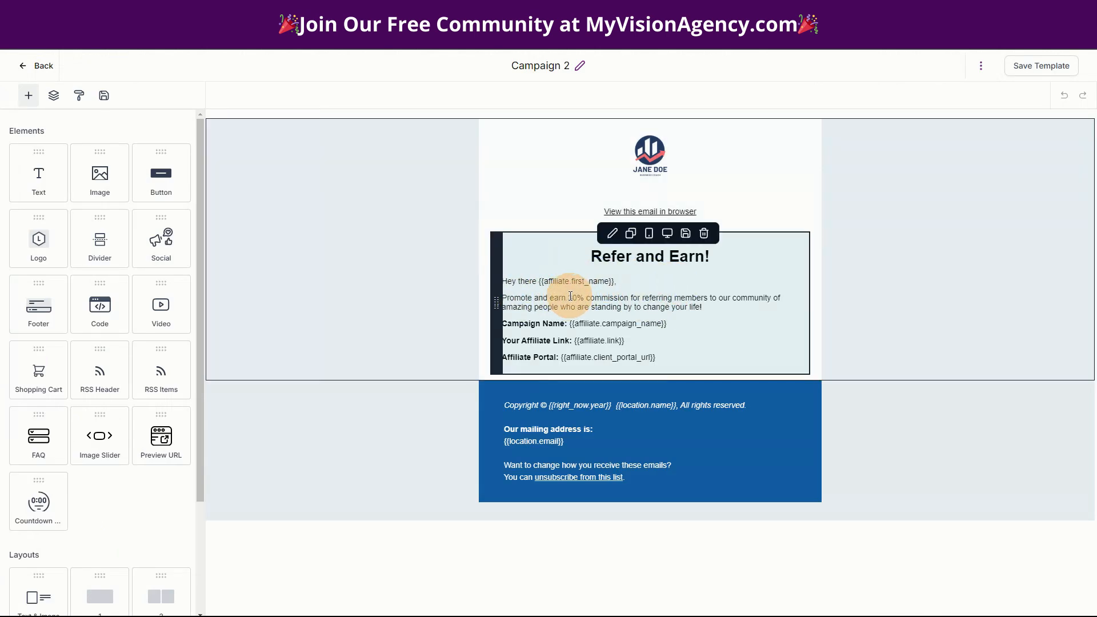
left_click_drag(568, 298, 578, 296)
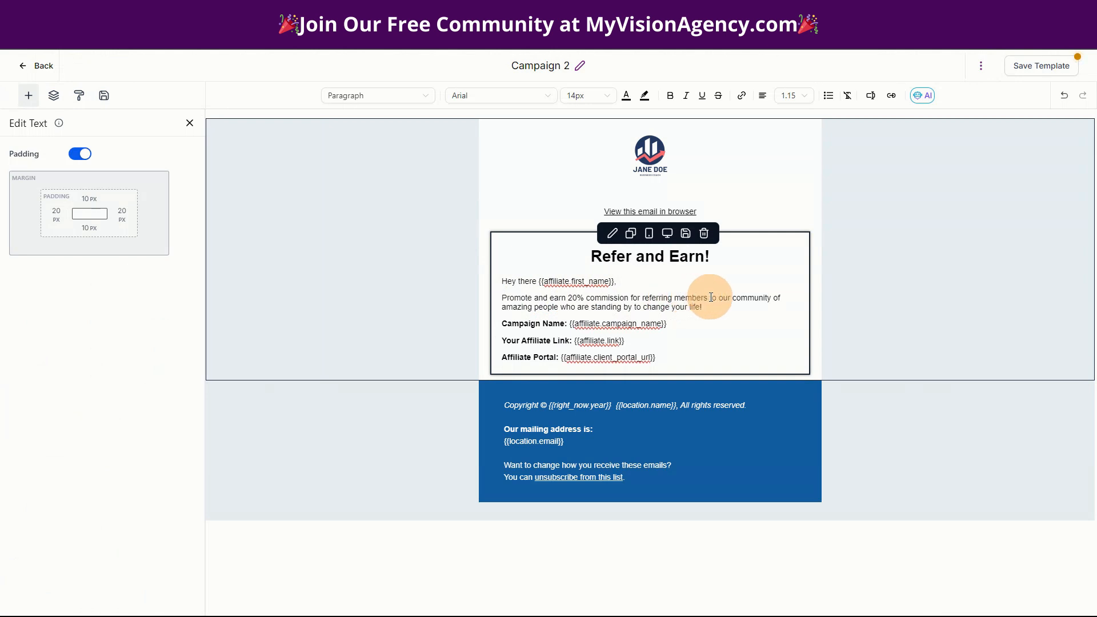
left_click_drag(676, 298, 726, 305)
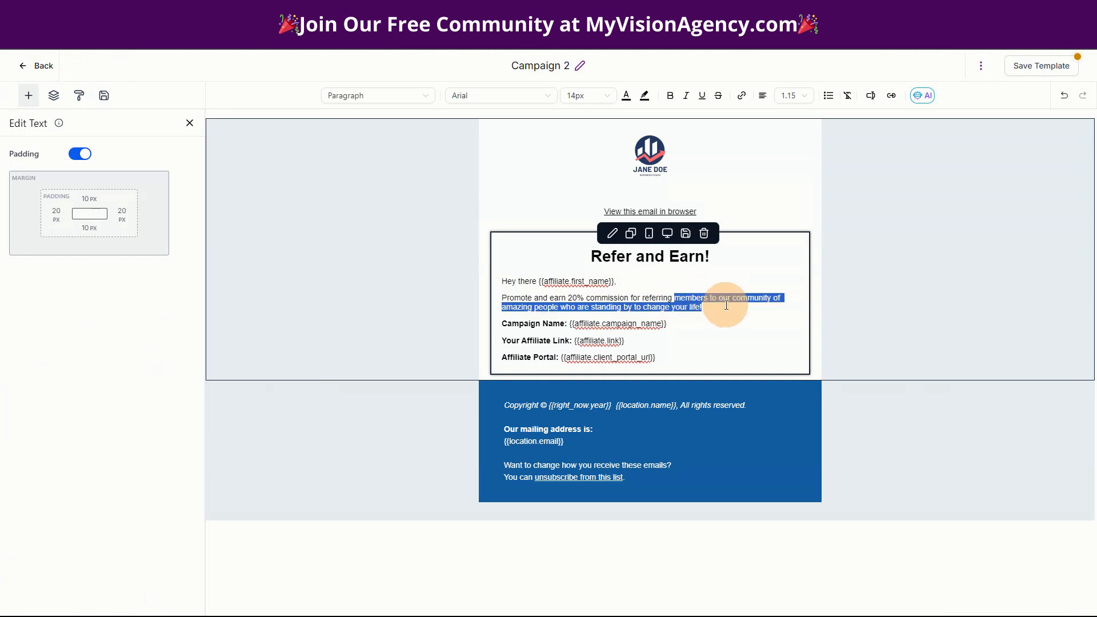
type("cu")
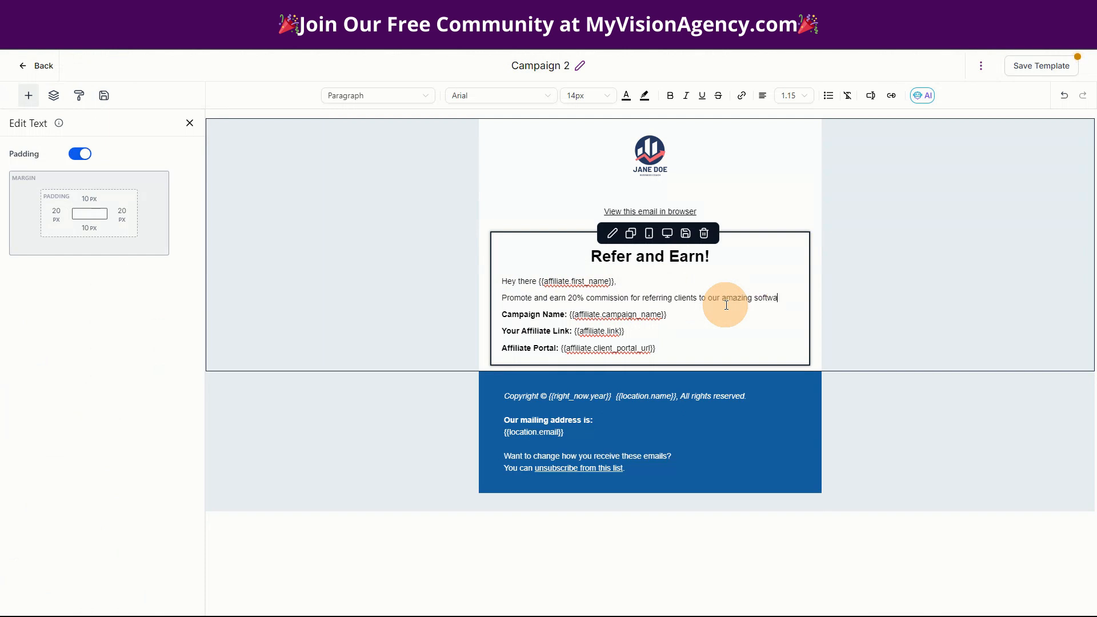
type("hat")
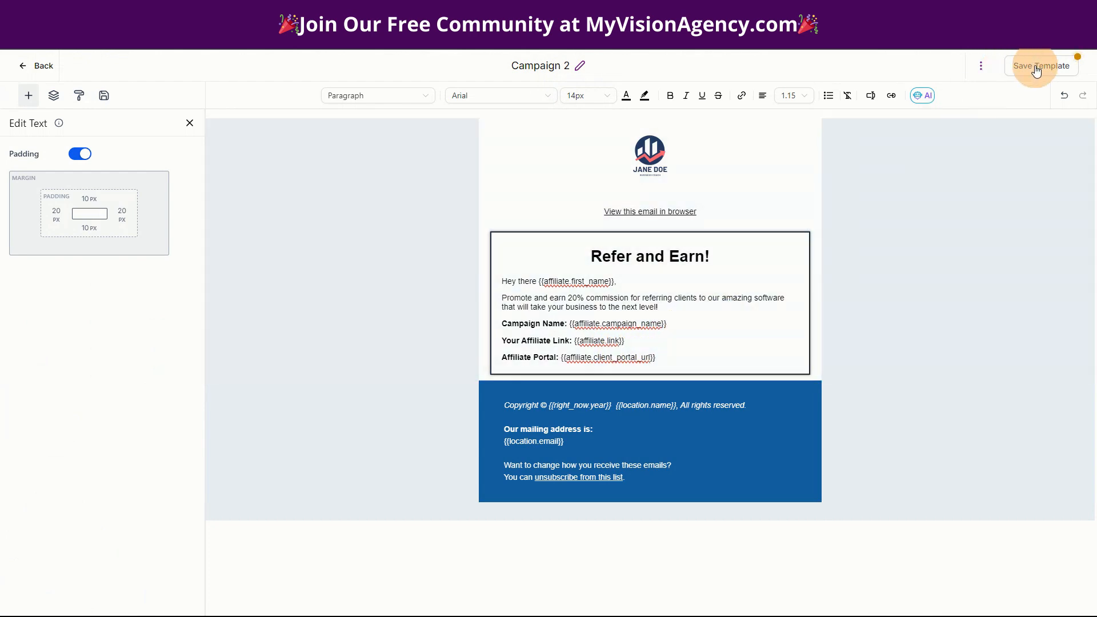
- Save Campaign 2's template settings and return to the Email Templates list
left_click(981, 65)
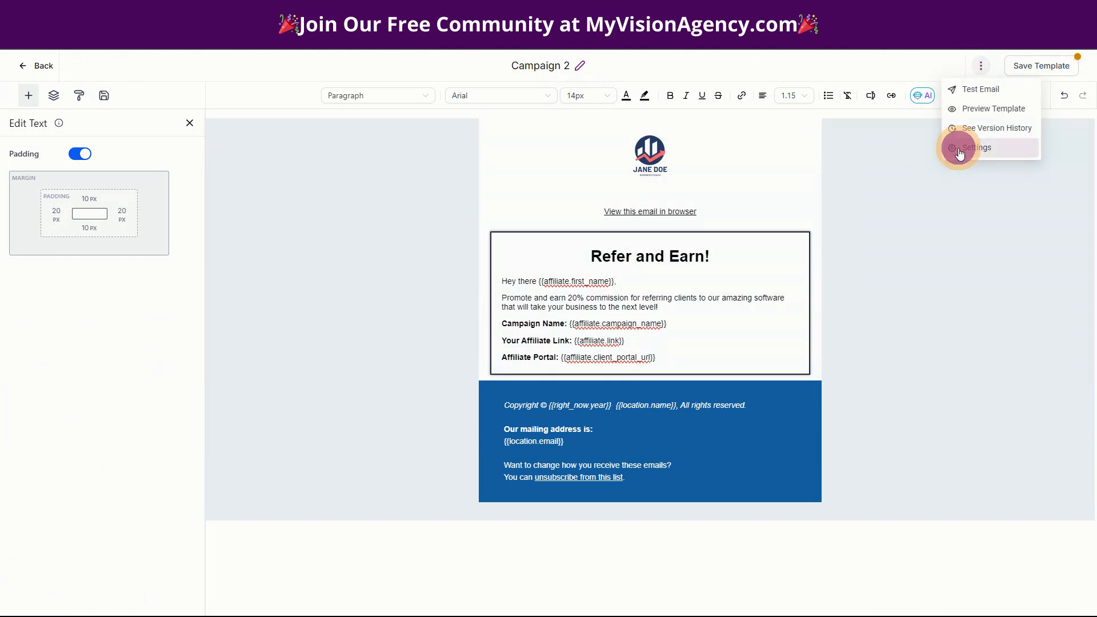
left_click(959, 149)
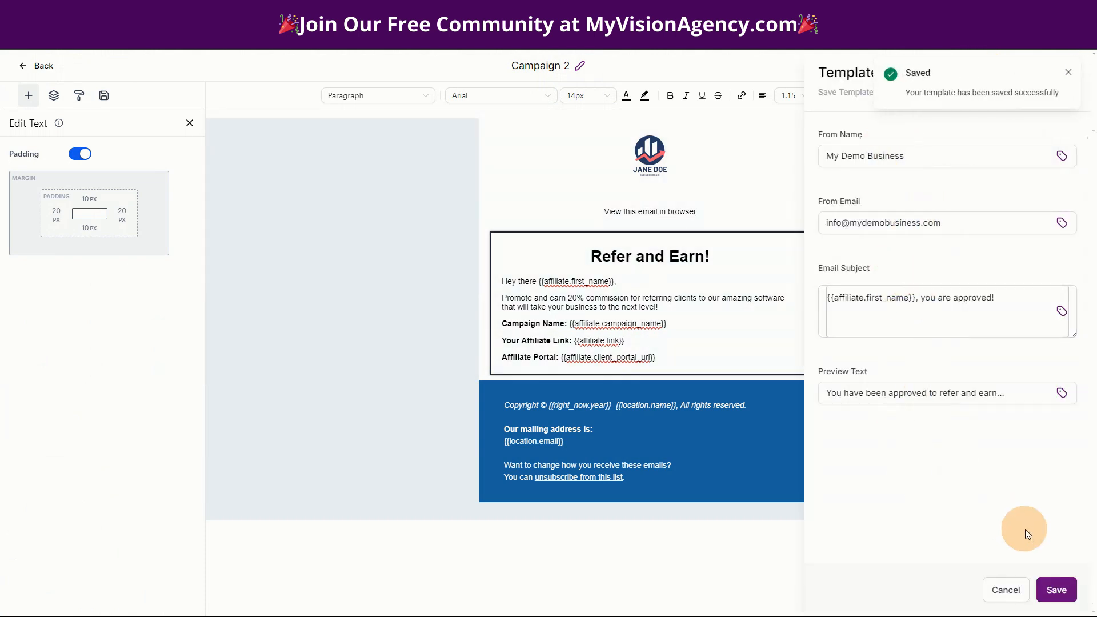
left_click(1053, 589)
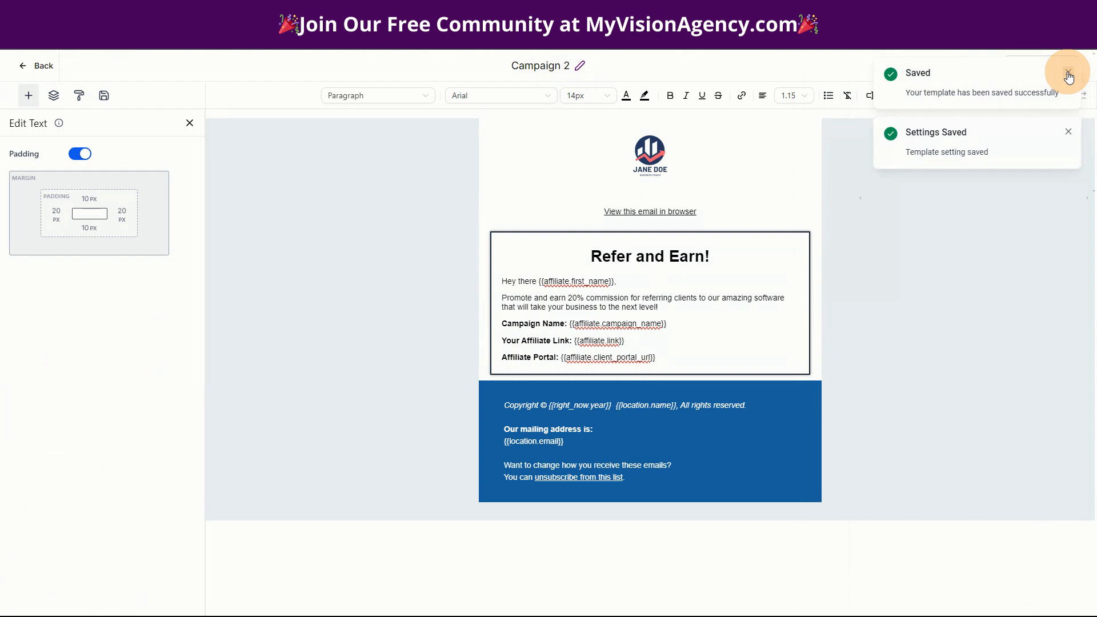
left_click(1068, 74)
left_click(1066, 72)
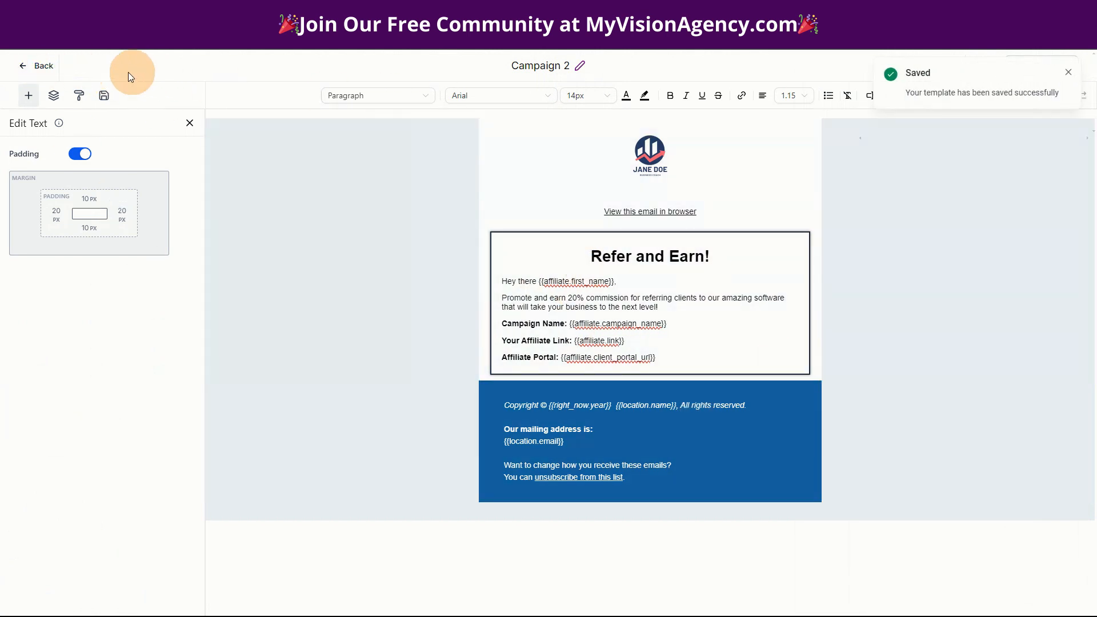
left_click(41, 66)
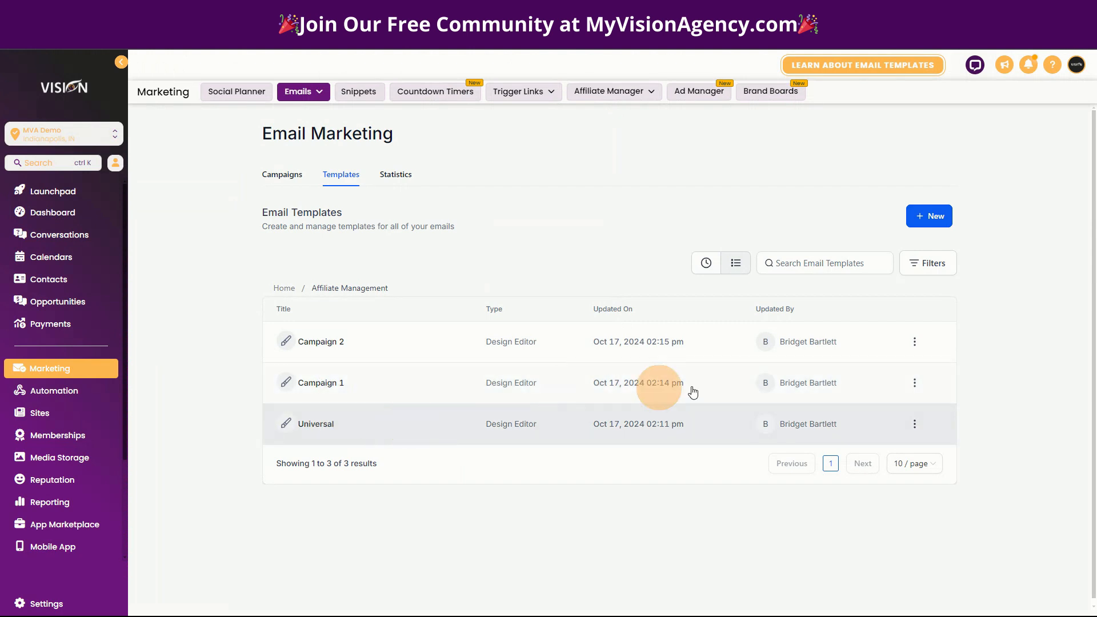
- Clone Campaign 2 as a new template named 'Affiliate Sales'
left_click(914, 341)
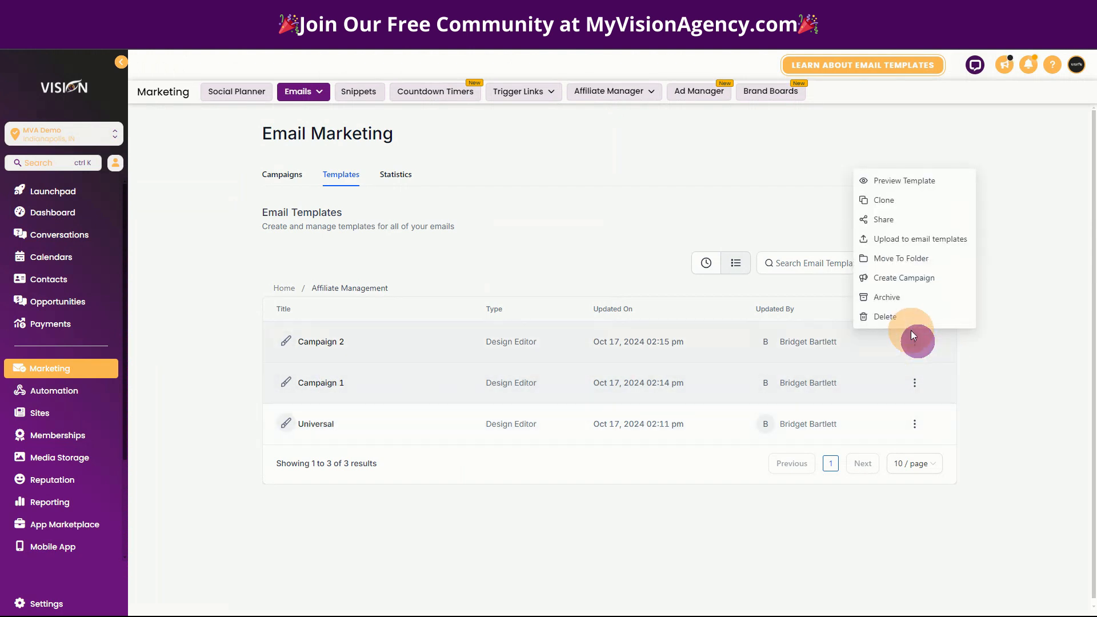
left_click(879, 200)
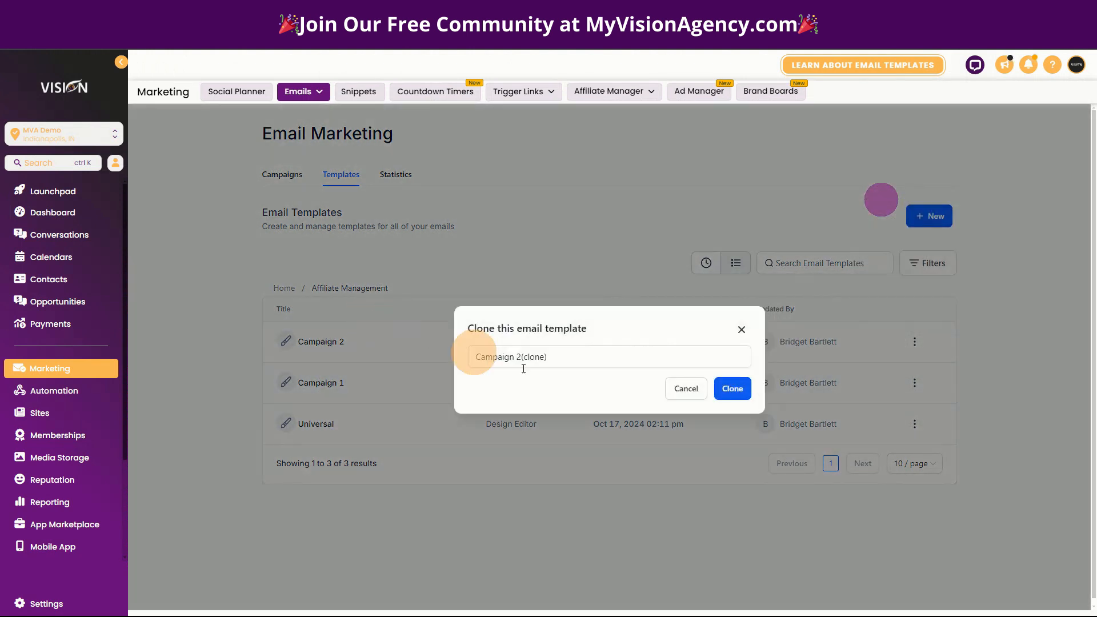
left_click_drag(546, 356, 468, 354)
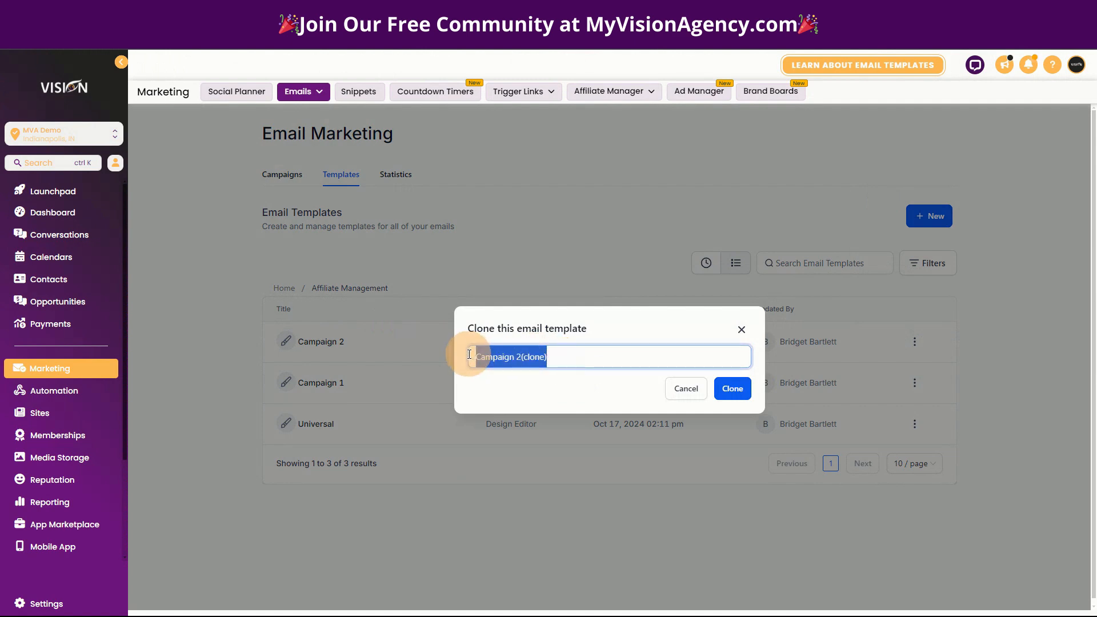
type("Affiliate Sales")
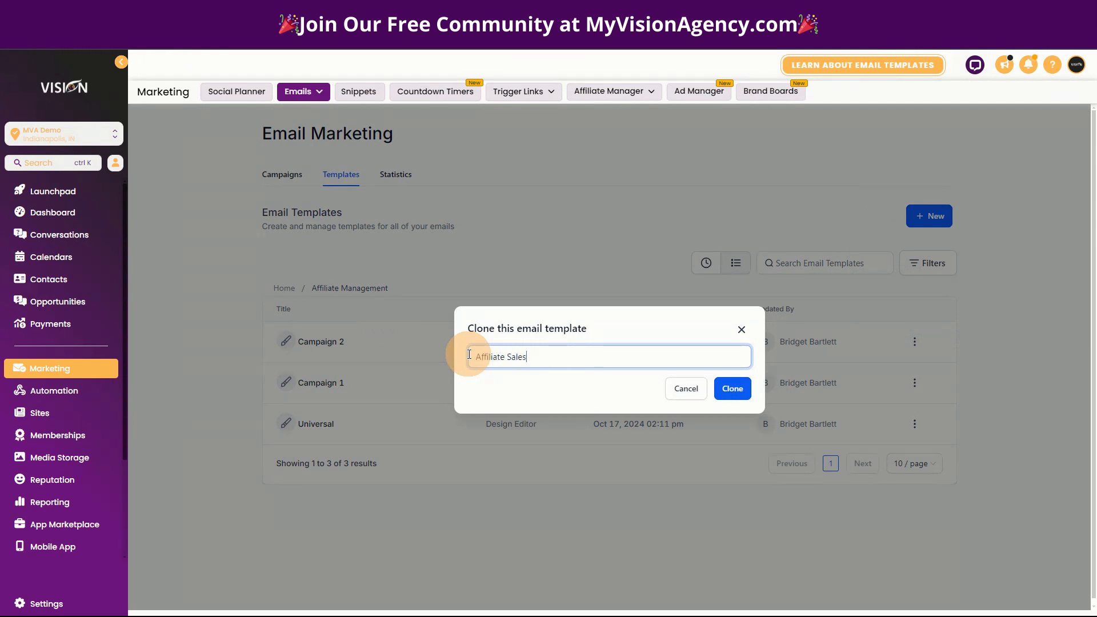
left_click(736, 389)
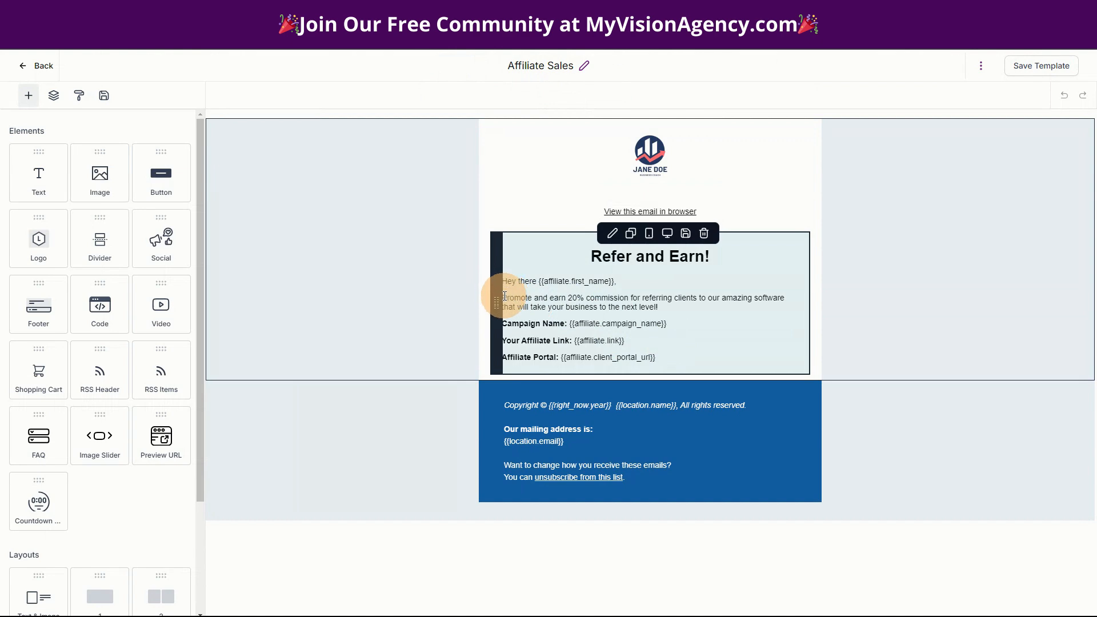
- Replace the promo paragraph with 'Congratulations! You have earned an affiliate commission!'
left_click(505, 296)
left_click_drag(504, 296, 703, 305)
type("Congratulations! You have earned an affiliate commission!")
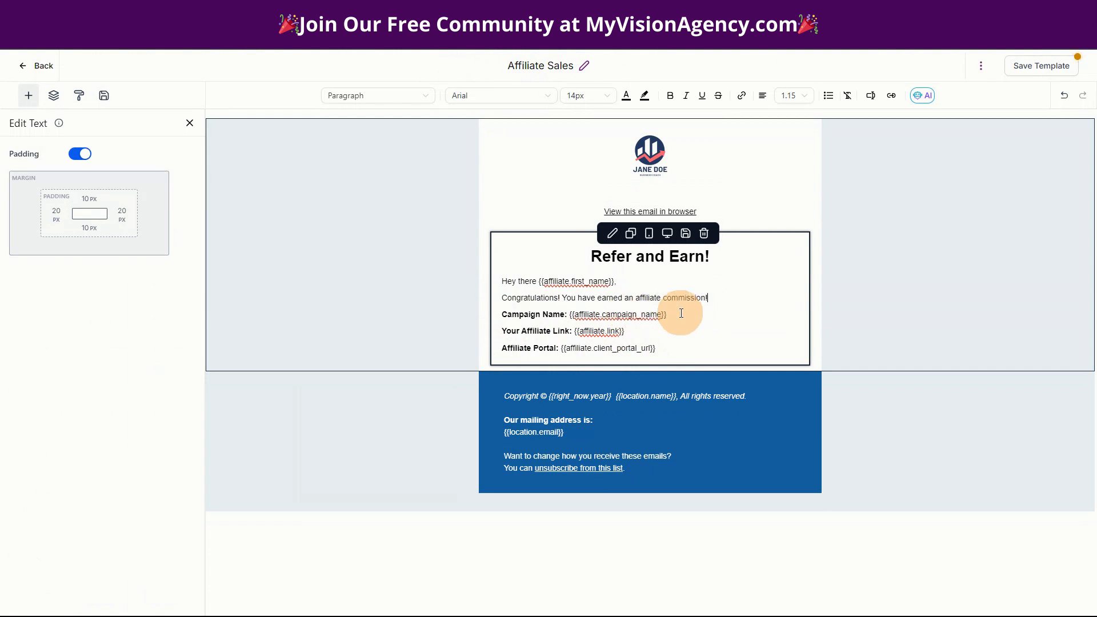
- Add a new 'Commission Earned:' line above Campaign Name
left_click(504, 314)
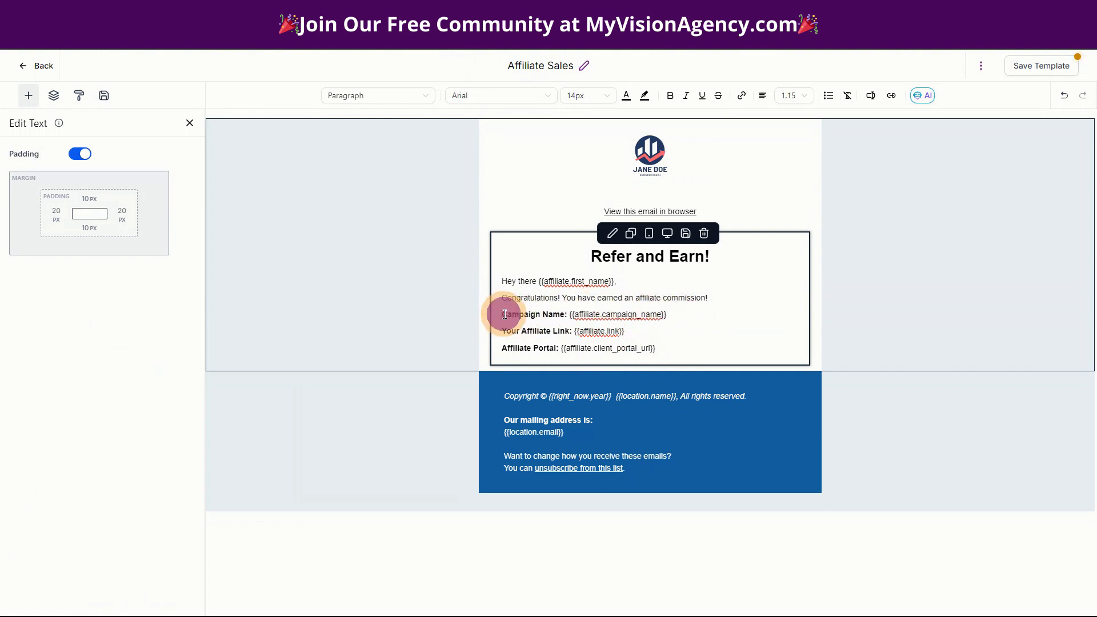
key("Return")
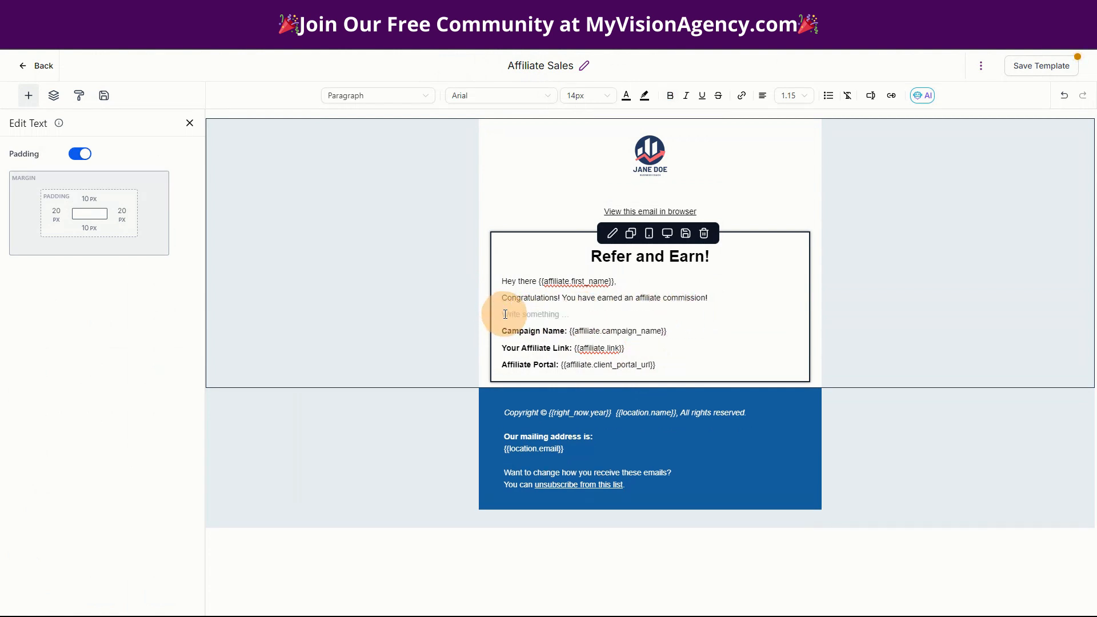
left_click(505, 314)
- Make the 'Commission Earned:' label bold, keeping the text after it unbolded
left_click_drag(505, 314, 578, 315)
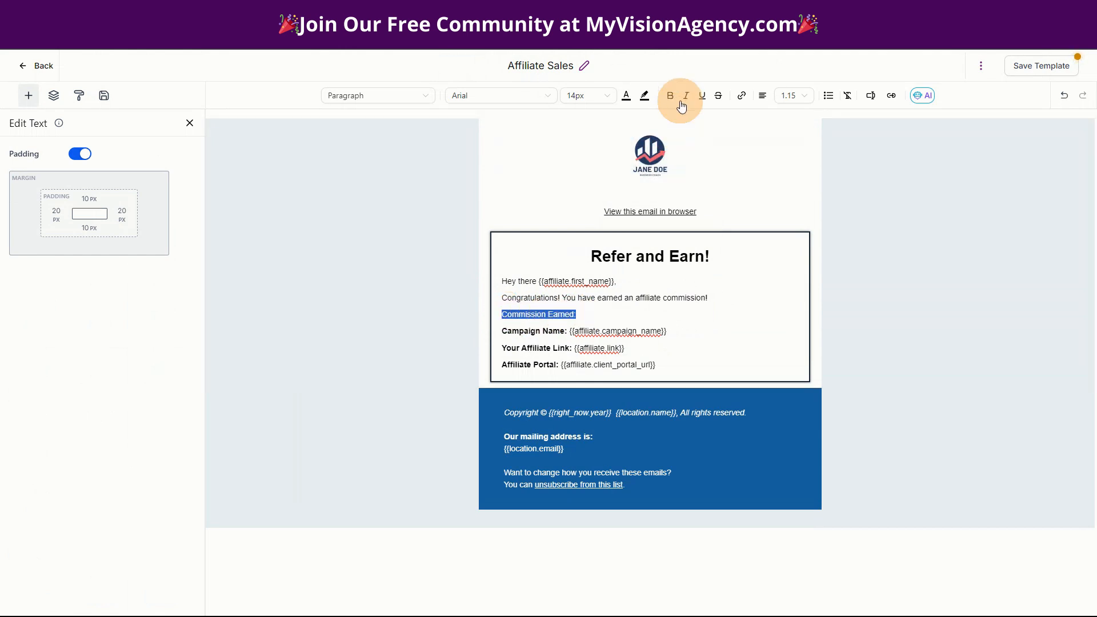
left_click(669, 96)
left_click(593, 314)
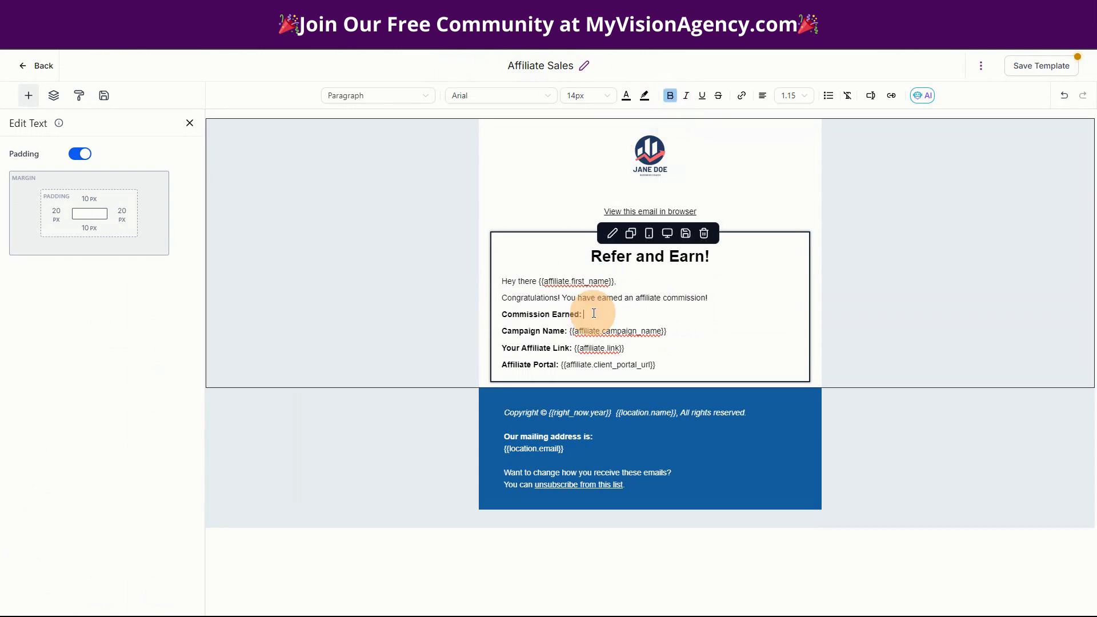
left_click(670, 95)
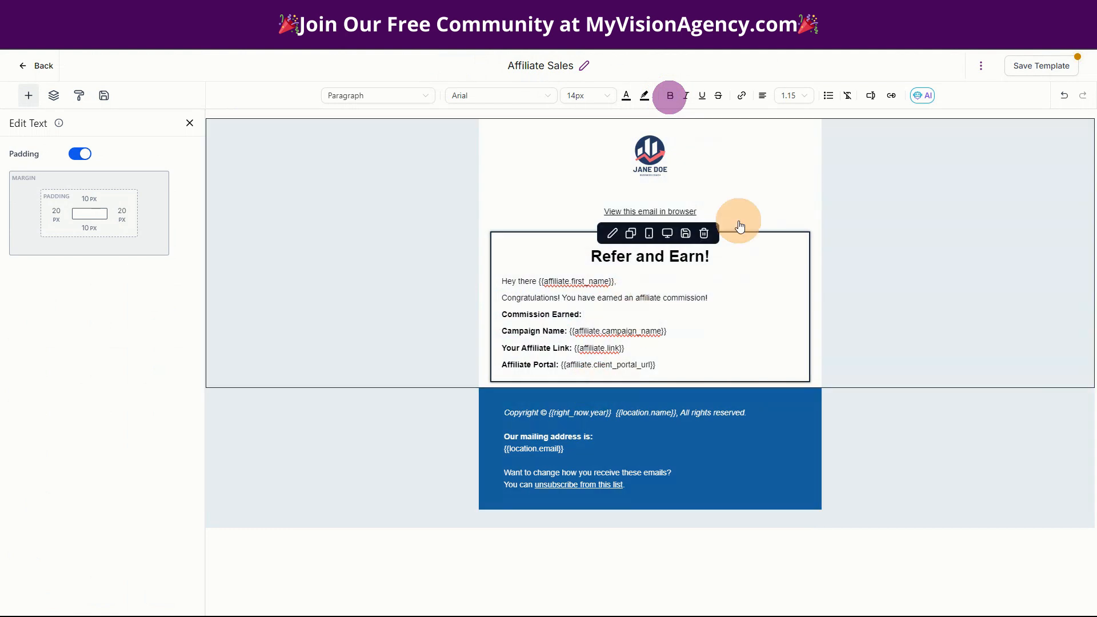
- Insert the {{affiliate.commission}} merge field after the label and save the template
left_click(871, 95)
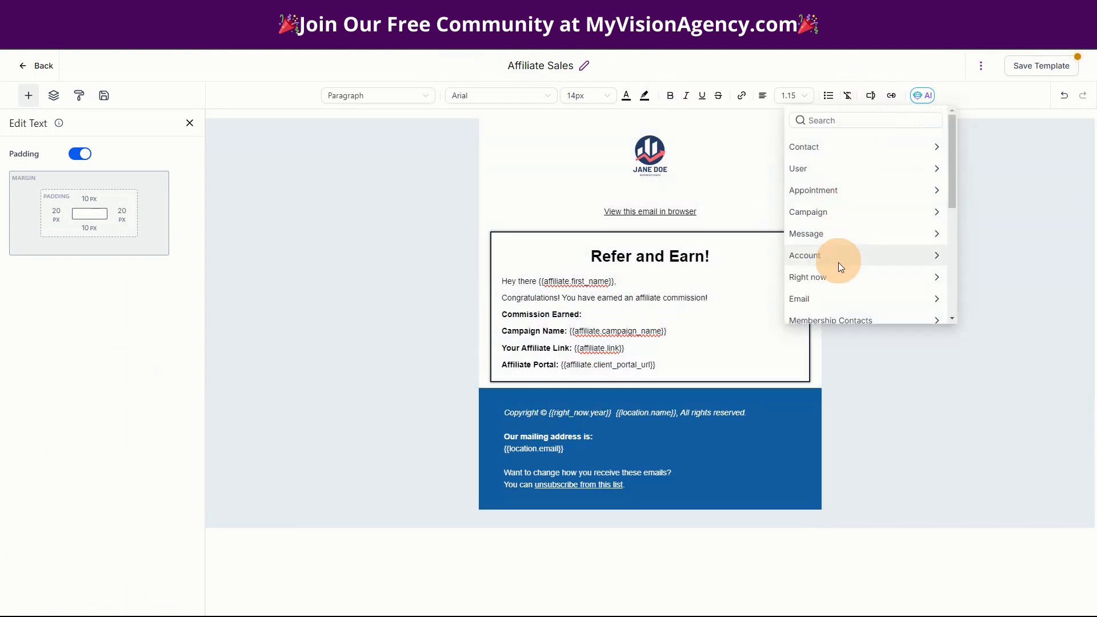
scroll(841, 308, "down", 3)
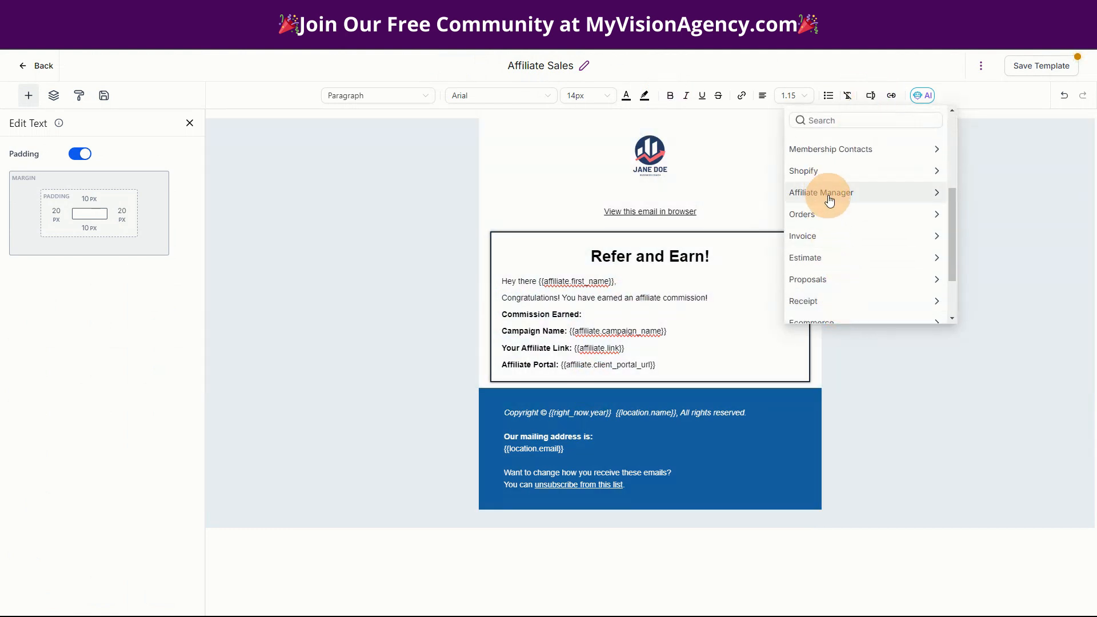
left_click(829, 198)
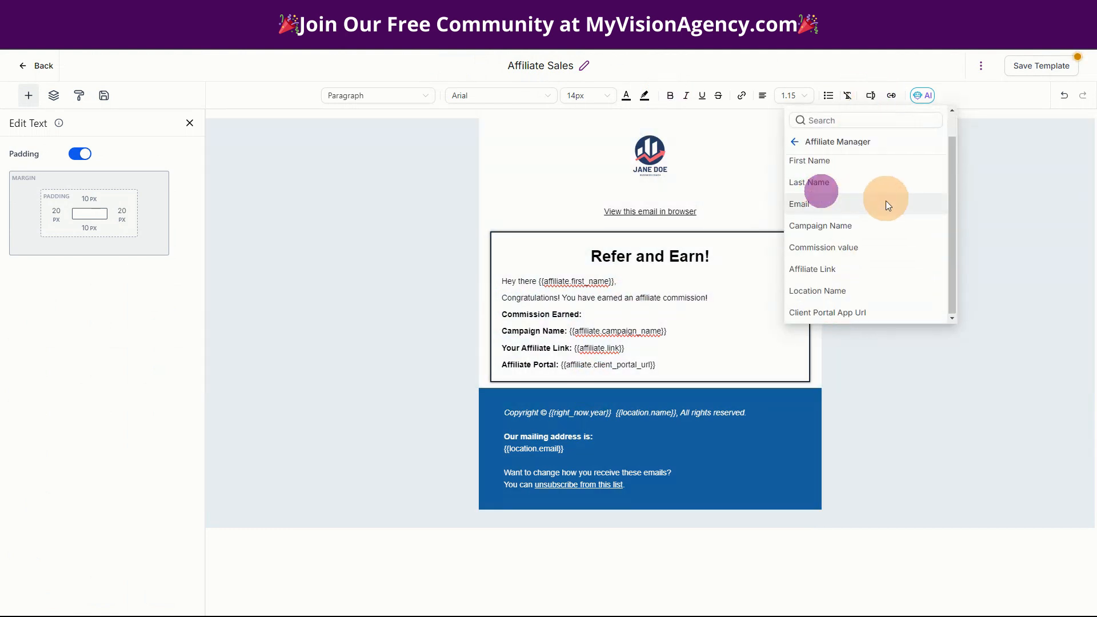
left_click(847, 252)
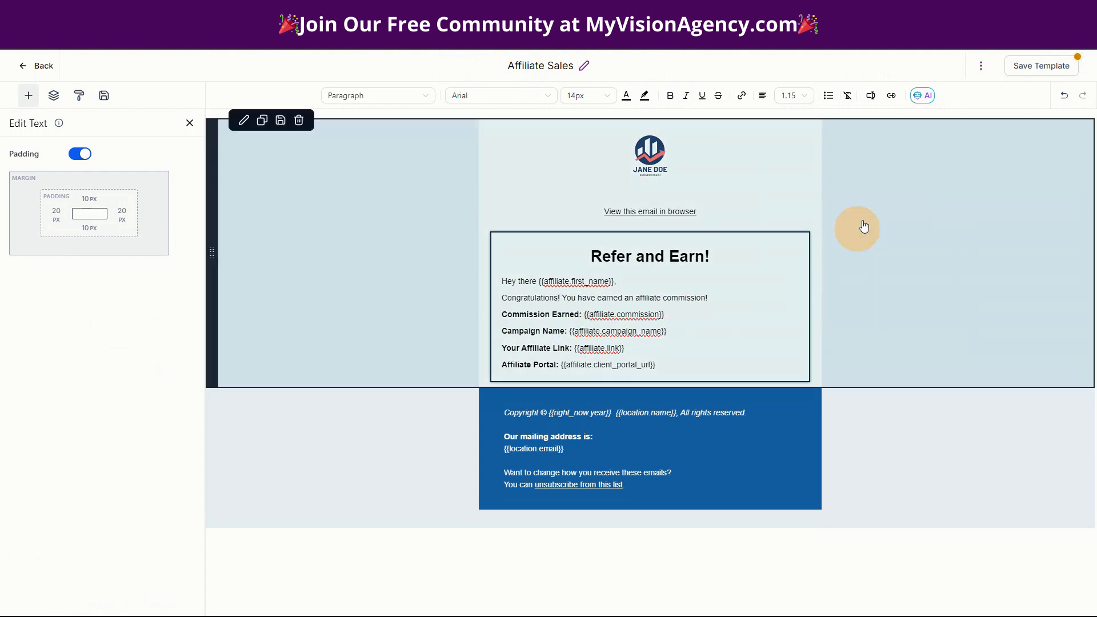
left_click(1058, 66)
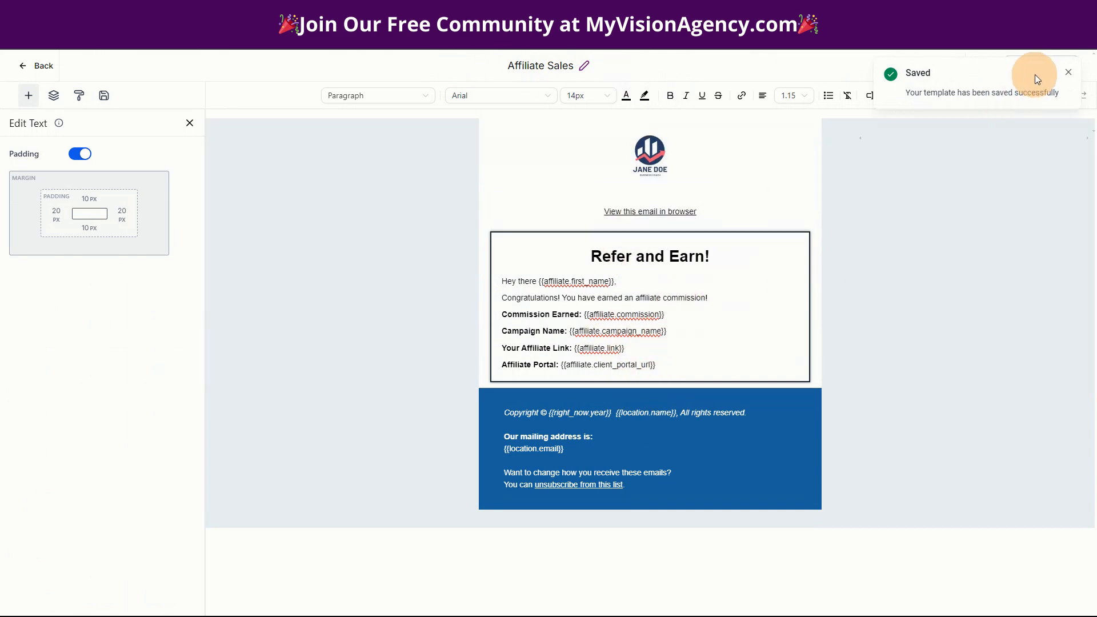
- Set subject to '{{affiliate.first_name}}, you made a sale!' with a commission-congratulation preview text, and save
left_click(1067, 75)
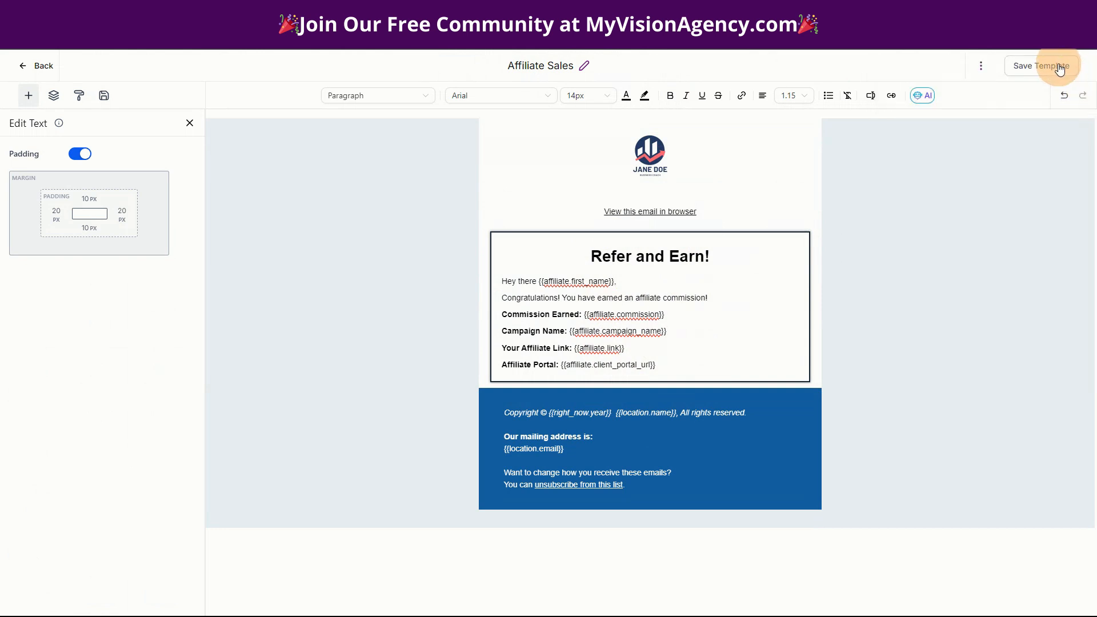
left_click(981, 65)
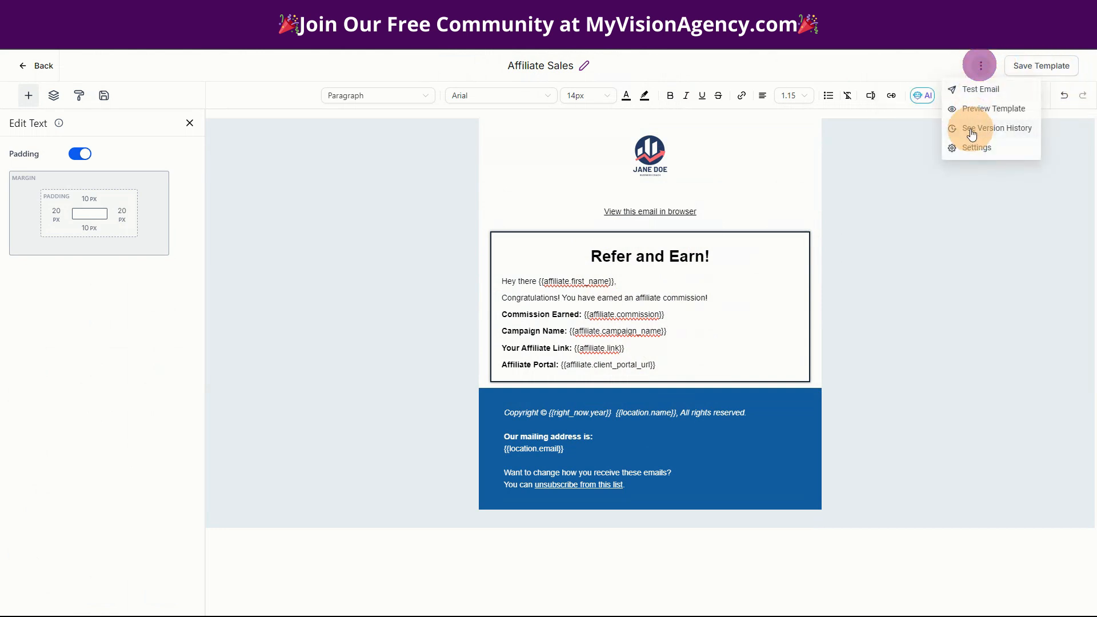
left_click(970, 159)
left_click(865, 300)
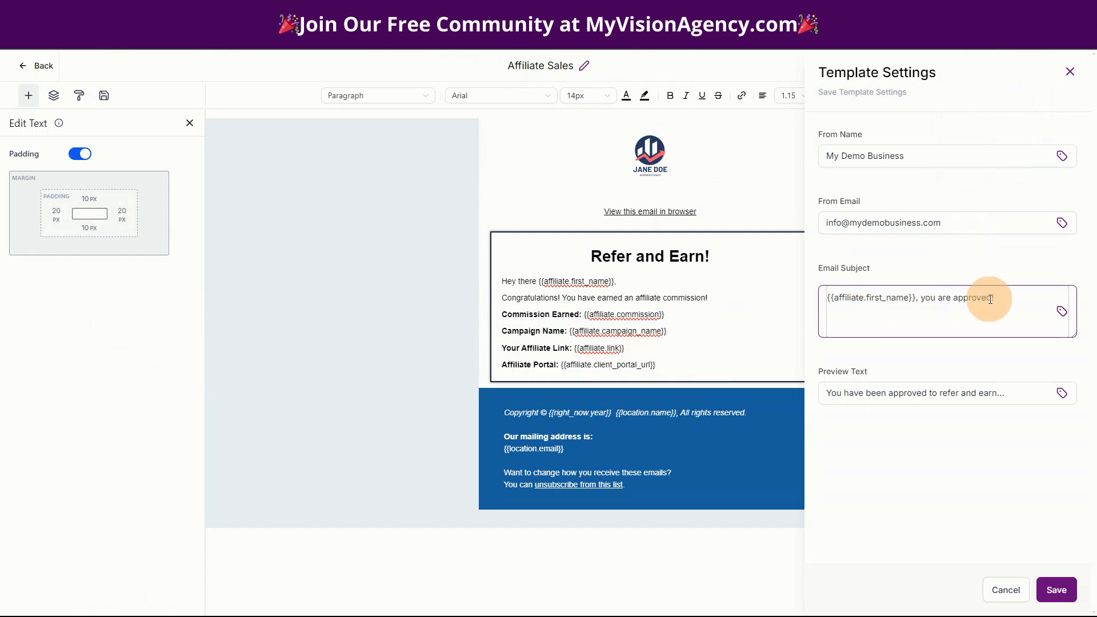
left_click_drag(998, 299, 919, 305)
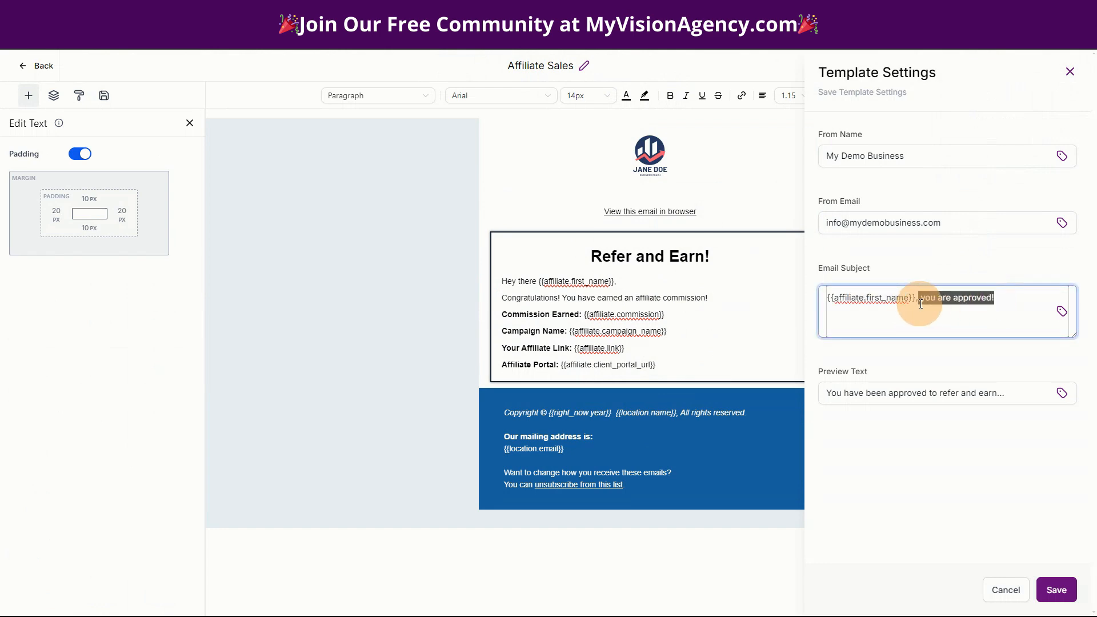
key("BackSpace")
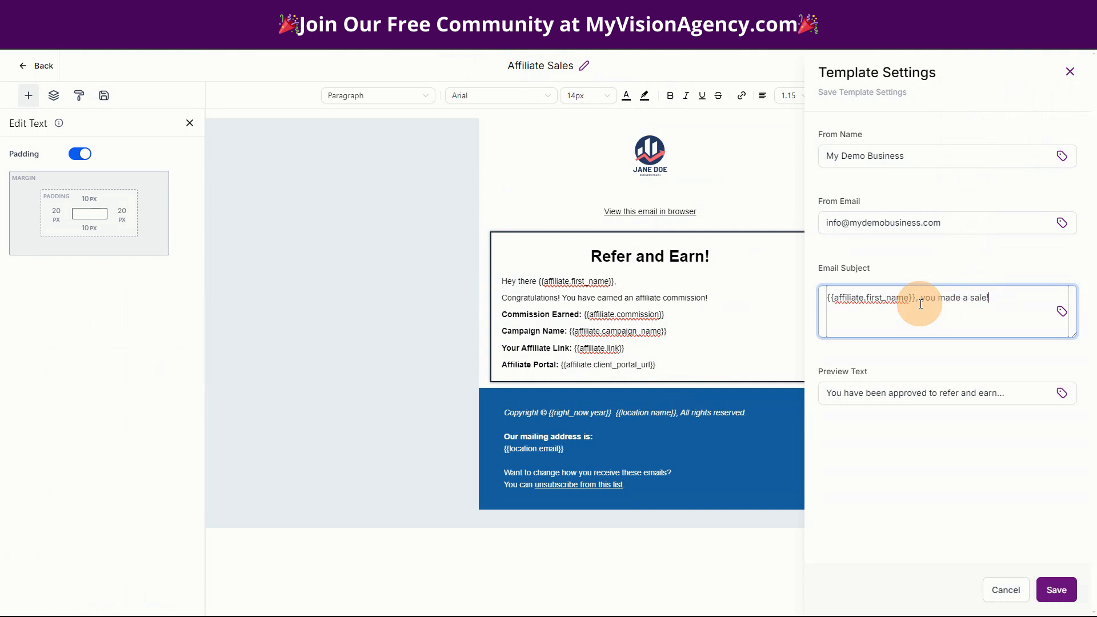
left_click_drag(1005, 393, 827, 394)
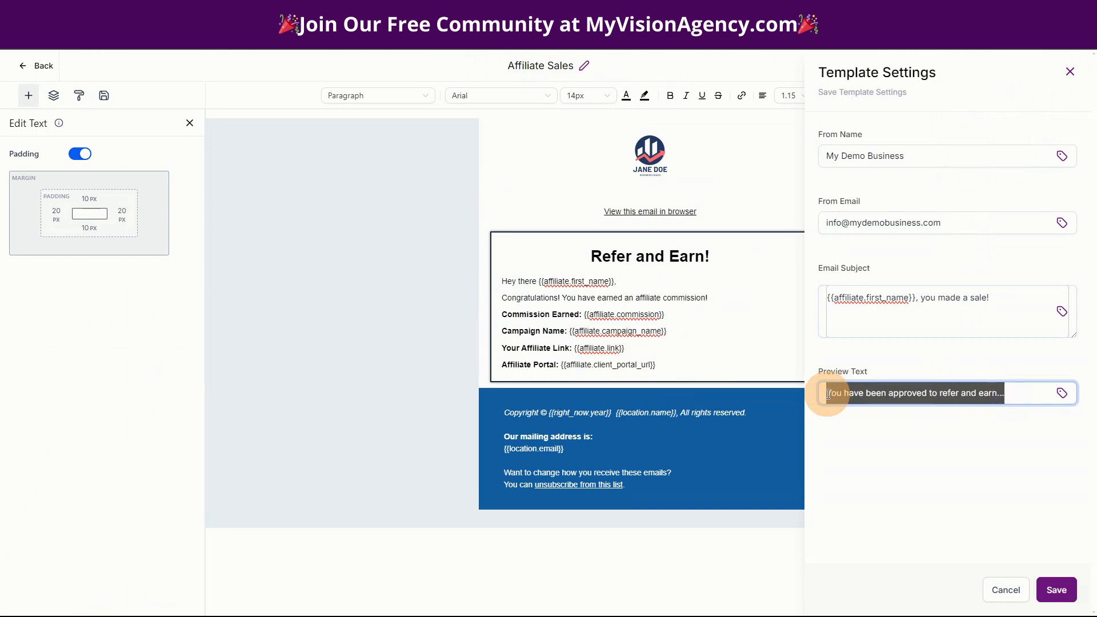
key("BackSpace")
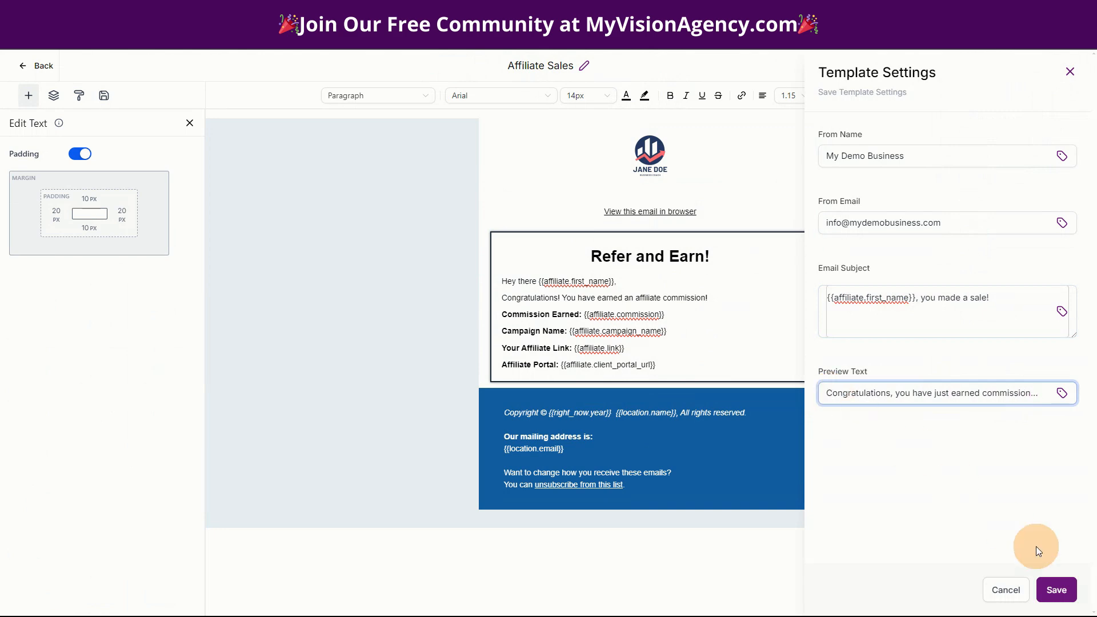
left_click(1048, 584)
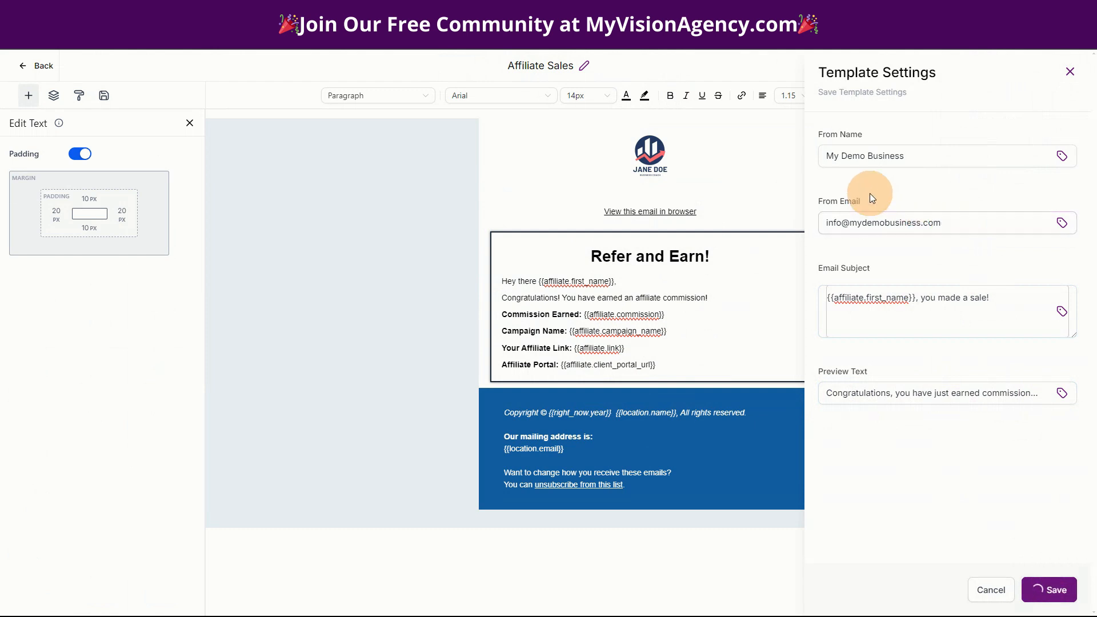
left_click(1061, 70)
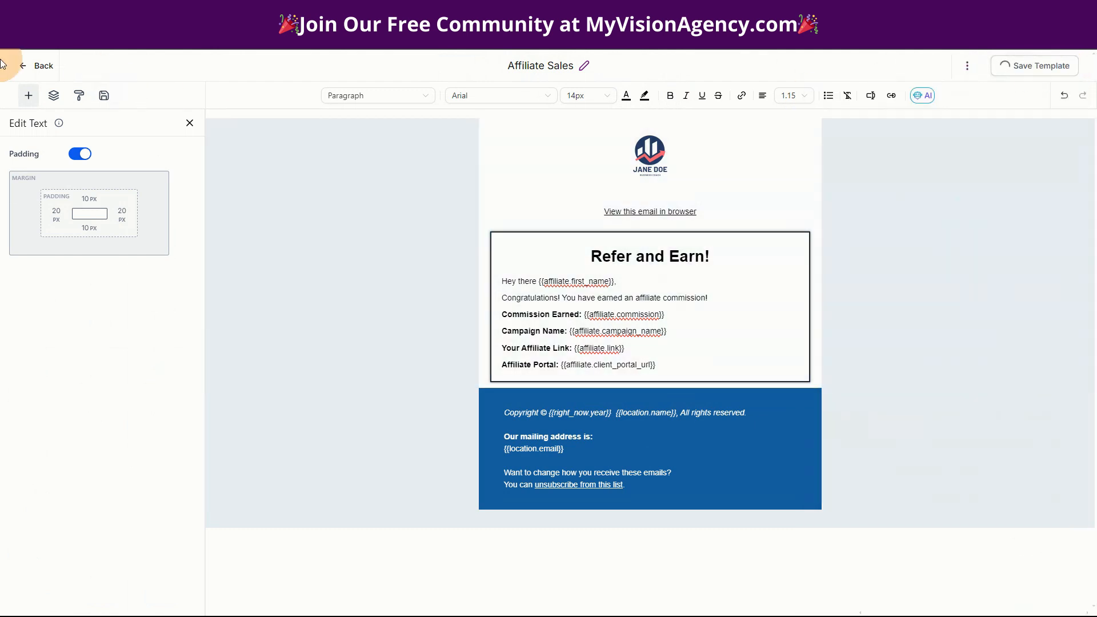
- Return to the templates list, now showing Affiliate Sales, Campaign 2, Campaign 1 and Universal
left_click(42, 67)
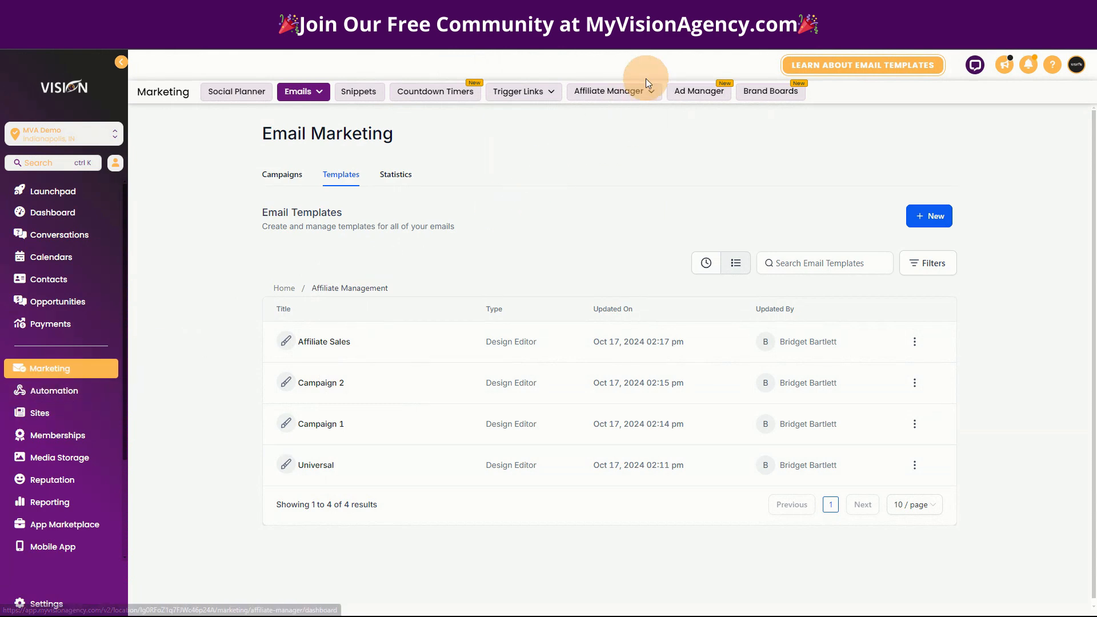
left_click(619, 91)
- Turn on affiliate email notifications and choose Universal as the default welcome email template
left_click(612, 223)
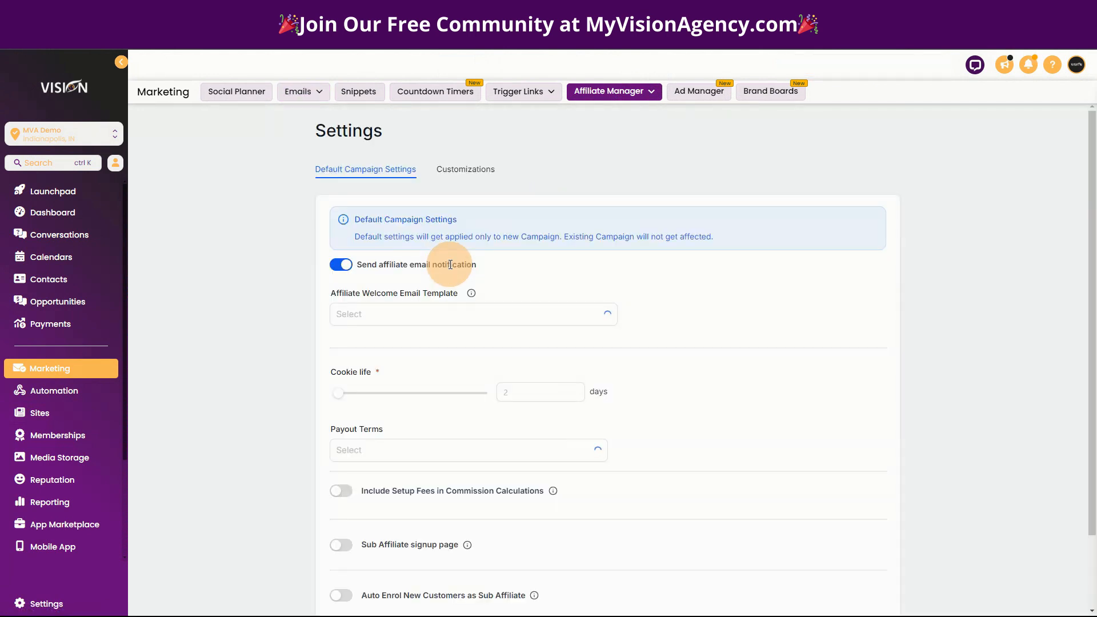
left_click(341, 263)
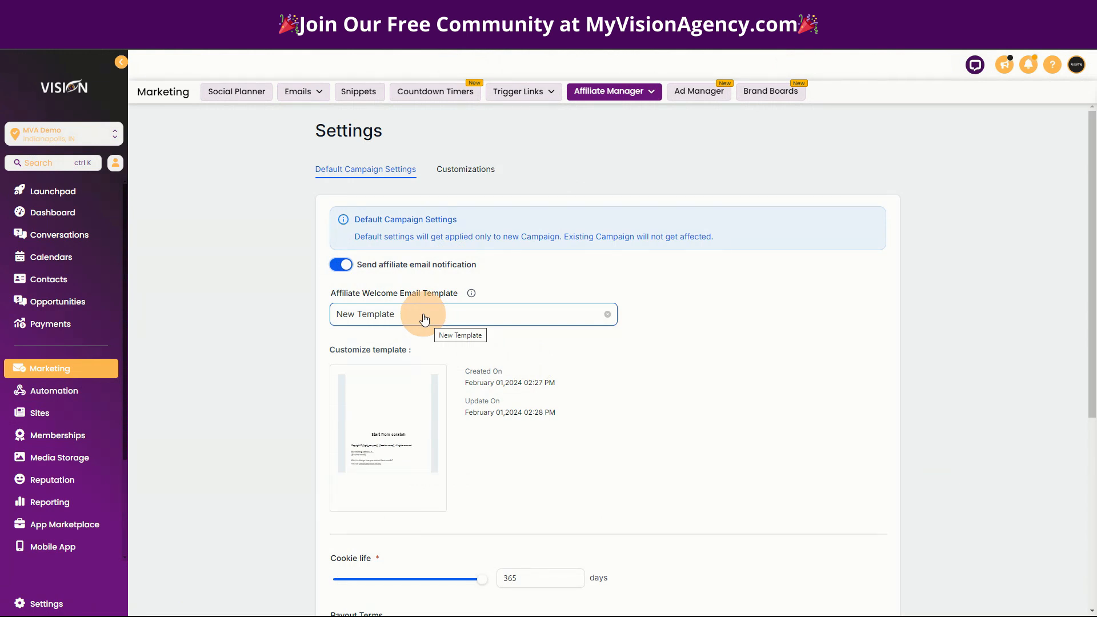
left_click(424, 319)
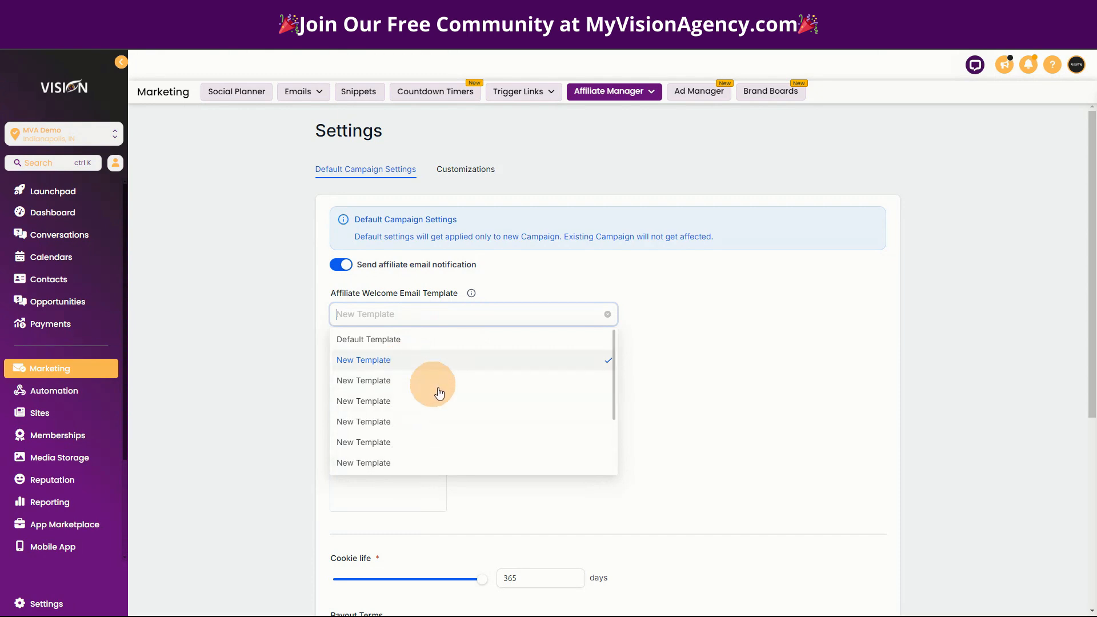
scroll(436, 387, "down", 3)
left_click(382, 408)
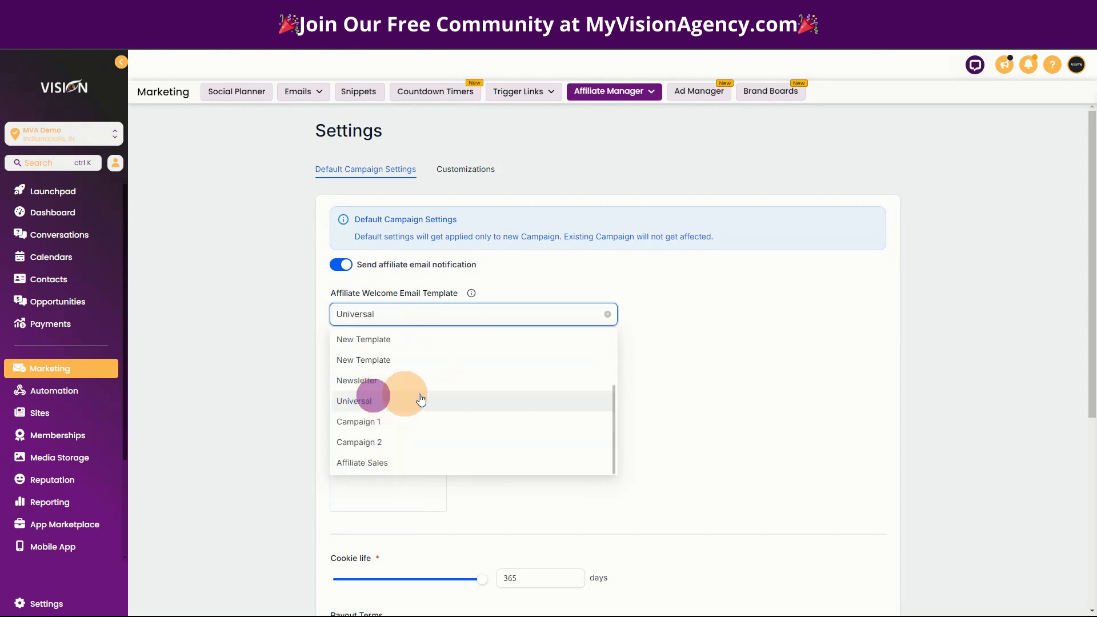
mouse_move(340, 462)
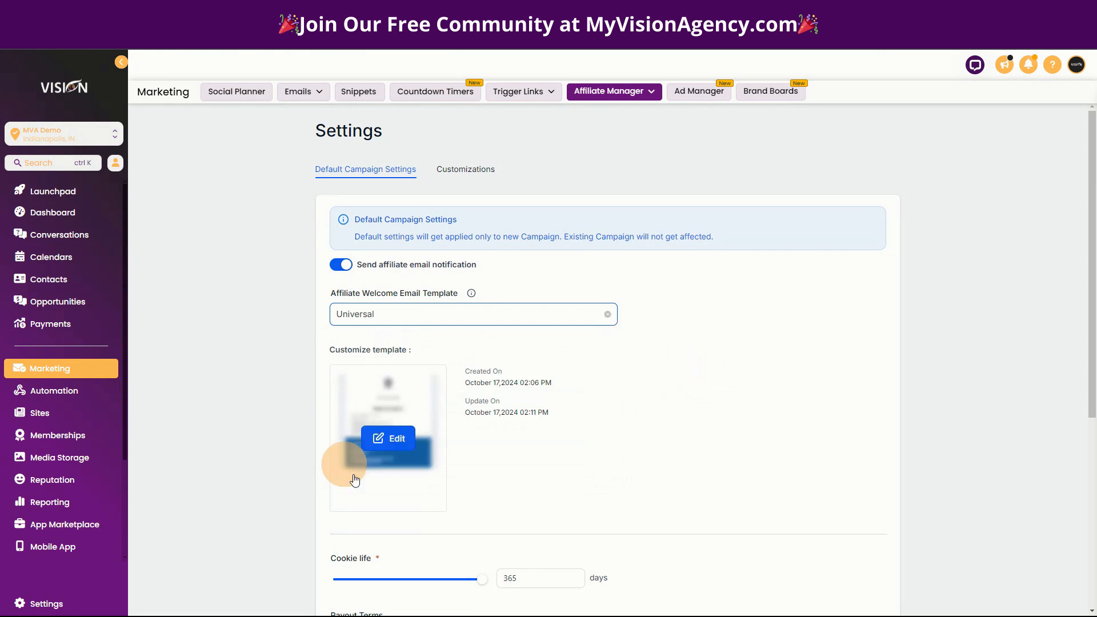
left_click(386, 437)
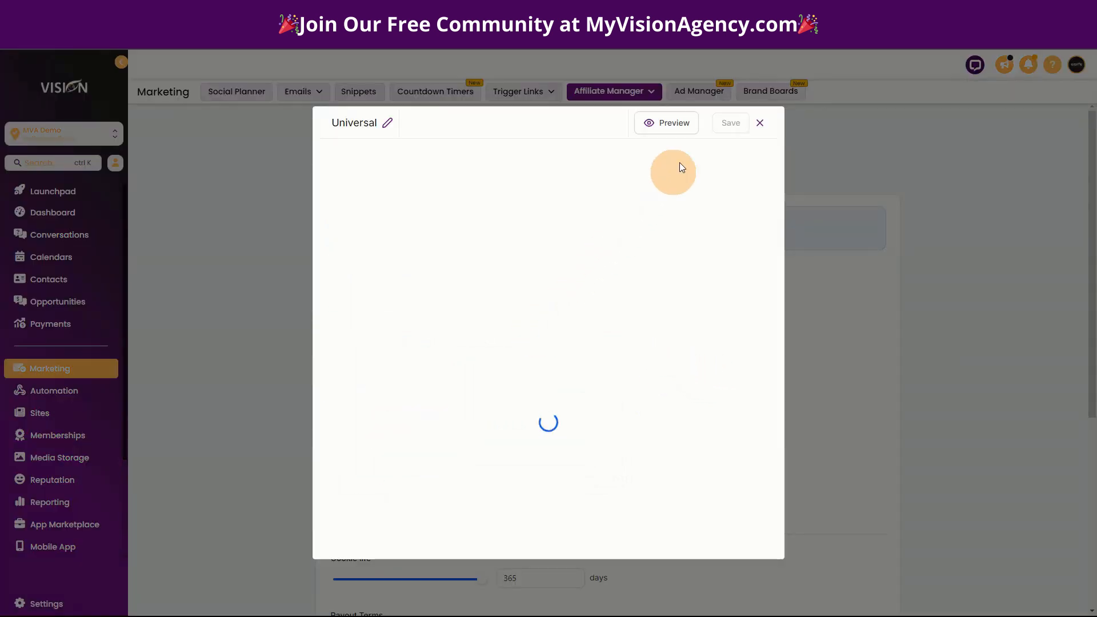
left_click(760, 124)
- Go to the Affiliate Manager Campaign page
scroll(856, 457, "down", 5)
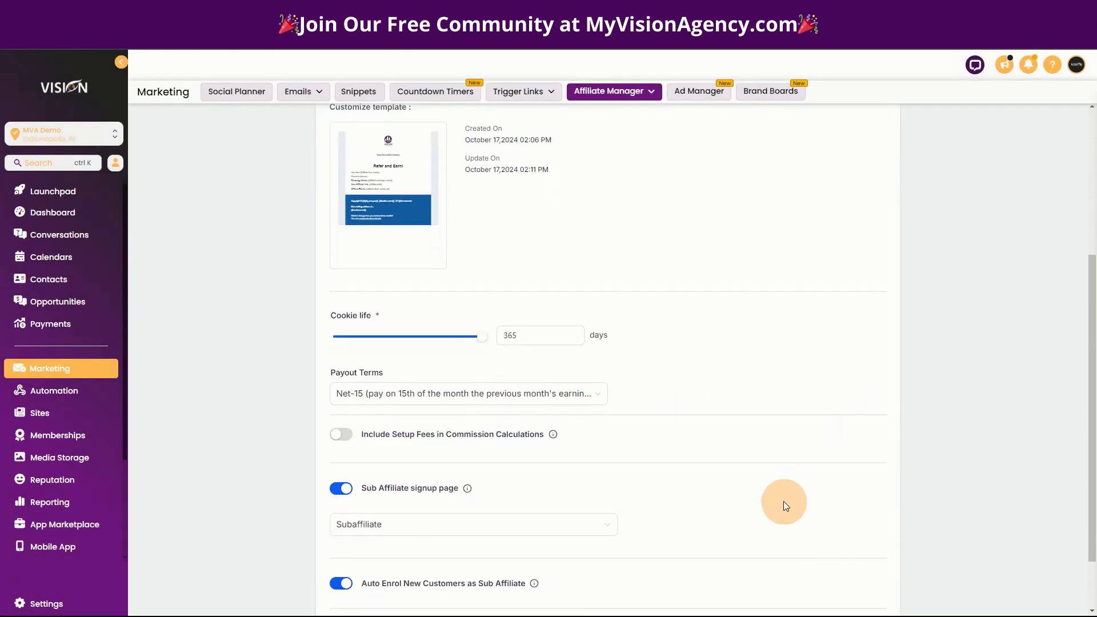
scroll(783, 502, "down", 2)
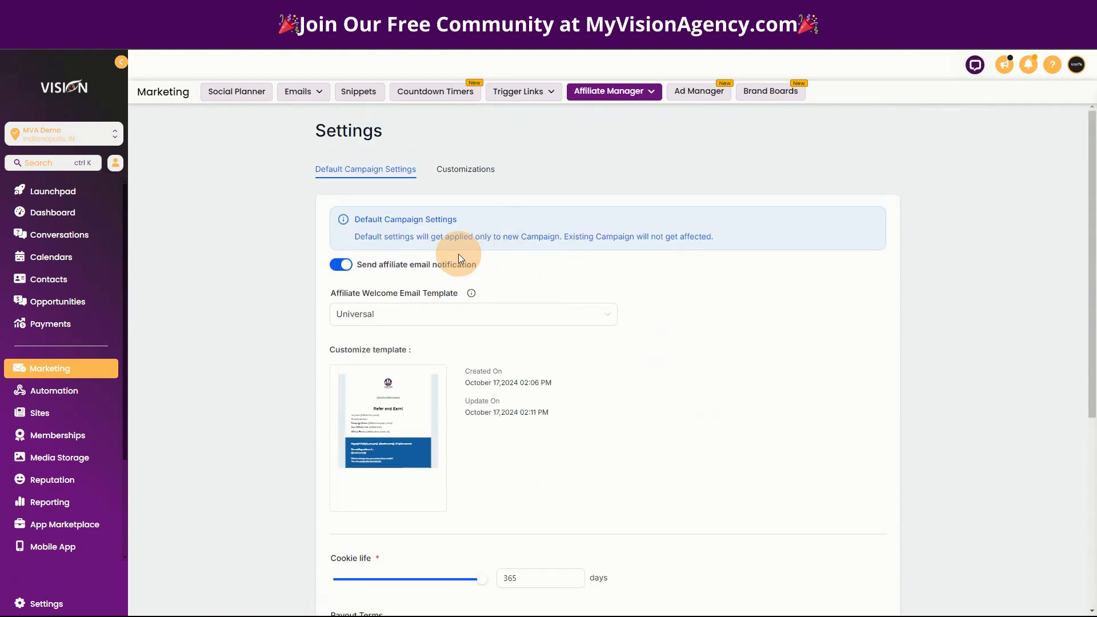
left_click(614, 91)
left_click(628, 132)
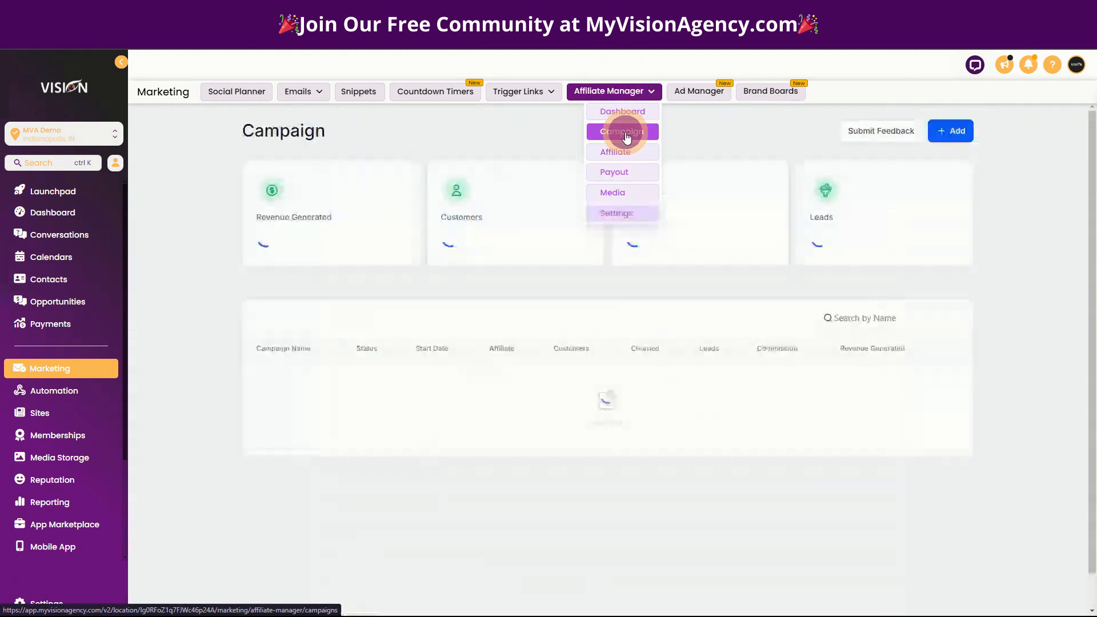
- Turn on affiliate email notifications for Community using the Campaign 1 template, then publish it now
left_click(282, 381)
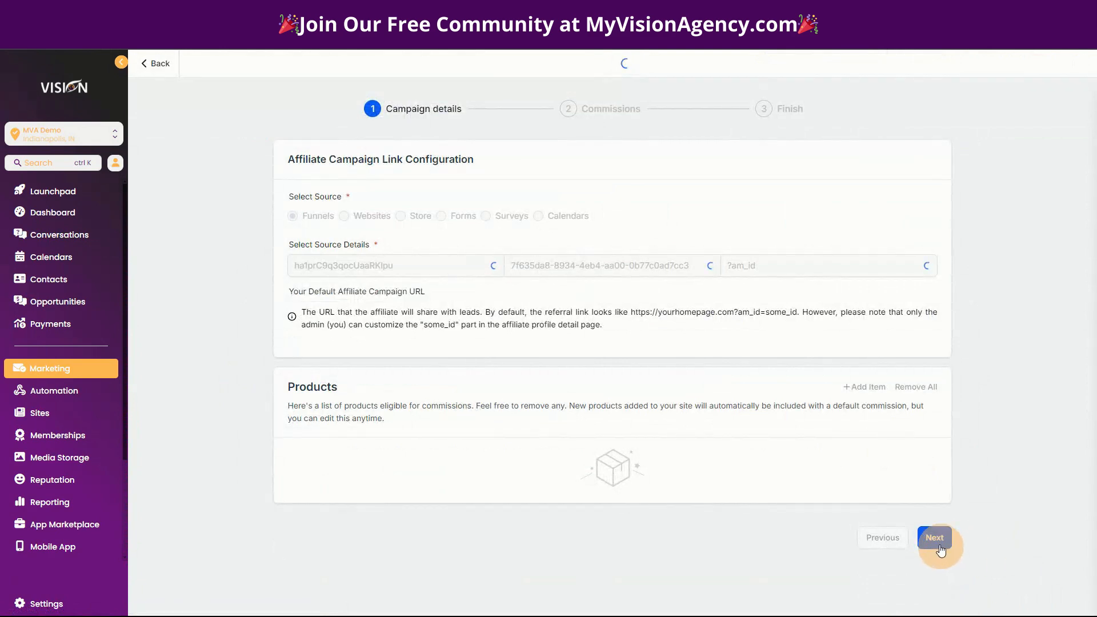
left_click(934, 537)
left_click(932, 356)
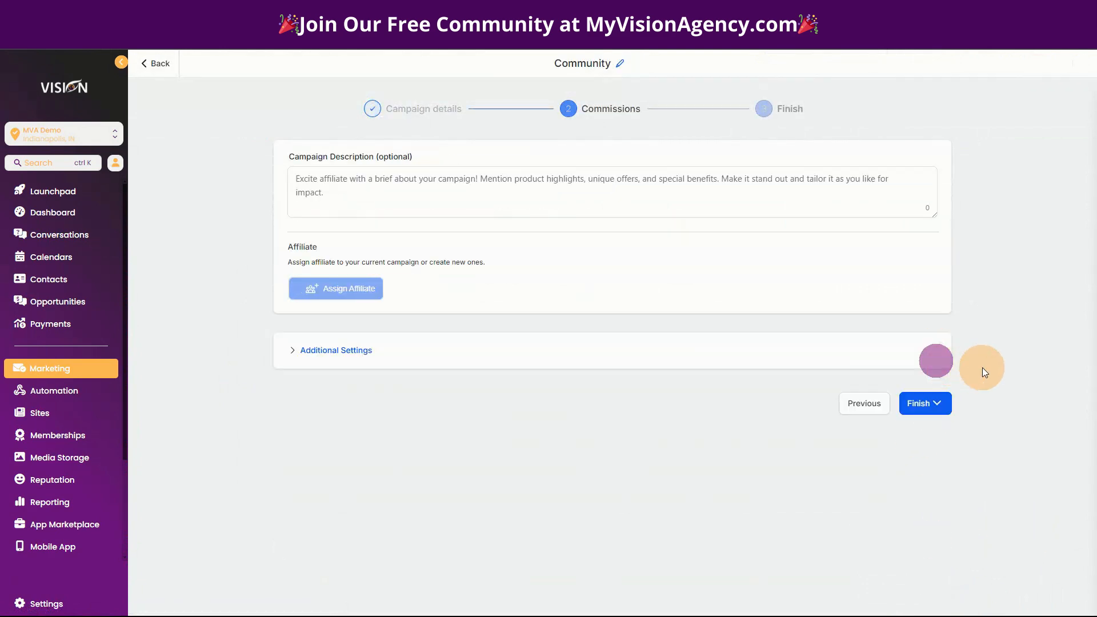
left_click(366, 349)
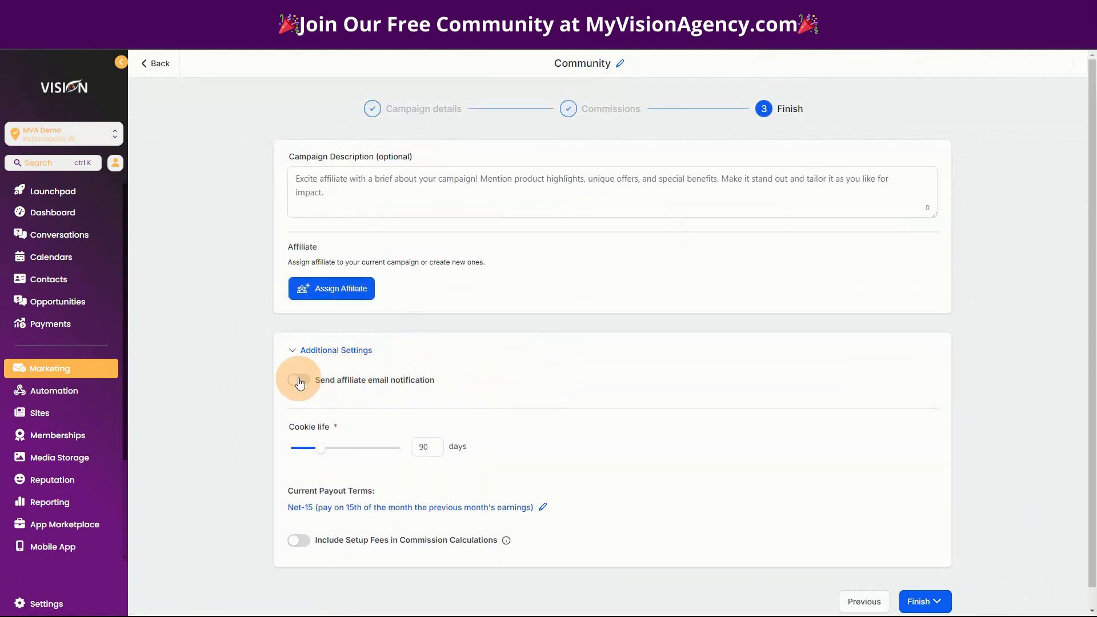
left_click(298, 379)
left_click(343, 417)
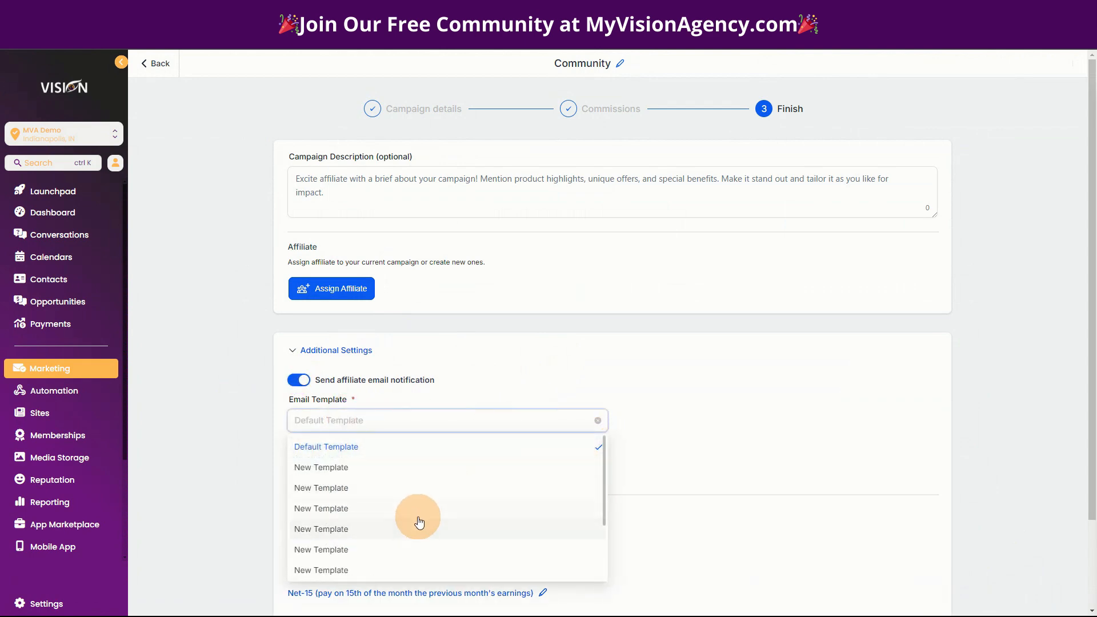
scroll(407, 472, "down", 3)
left_click(355, 524)
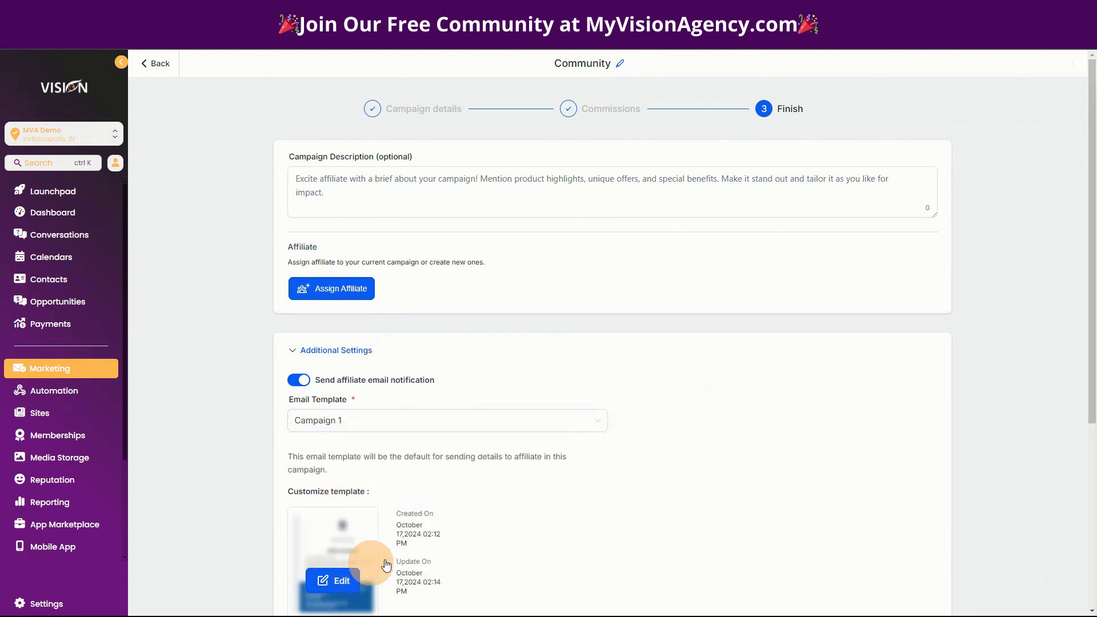
scroll(632, 482, "down", 5)
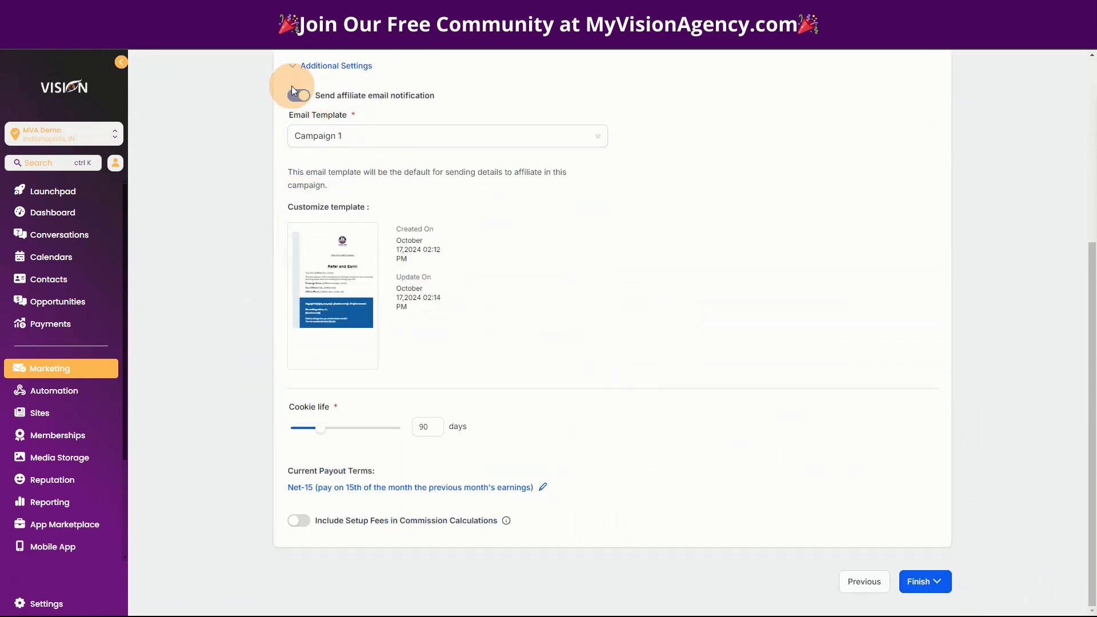
left_click(929, 584)
left_click(928, 429)
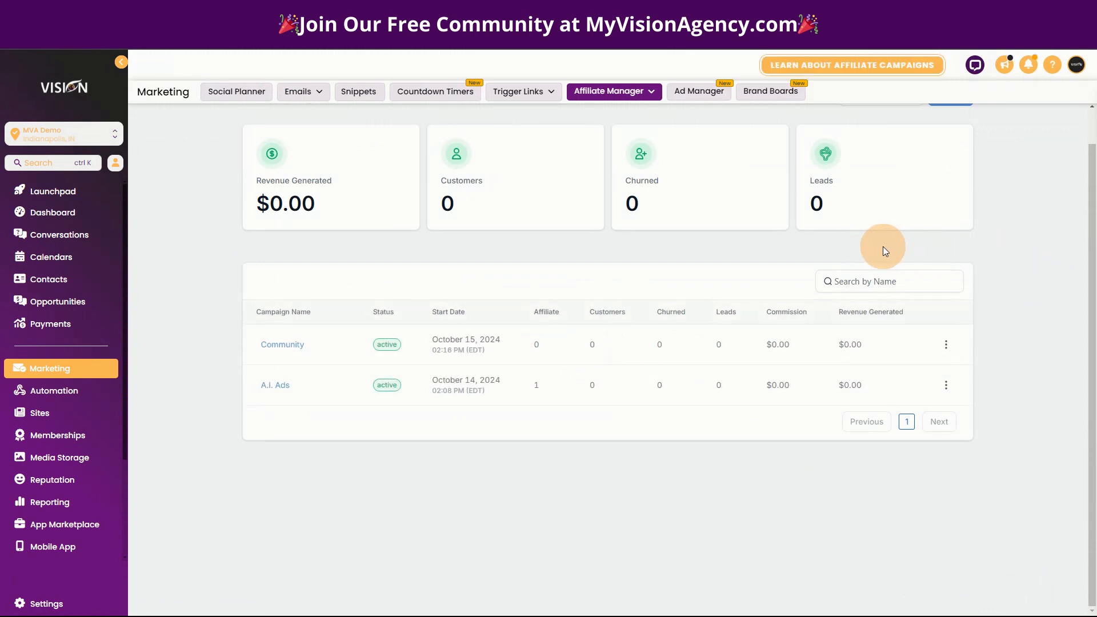
- Turn on affiliate email notifications for the A.I. Ads campaign with the Campaign 2 template
left_click(639, 90)
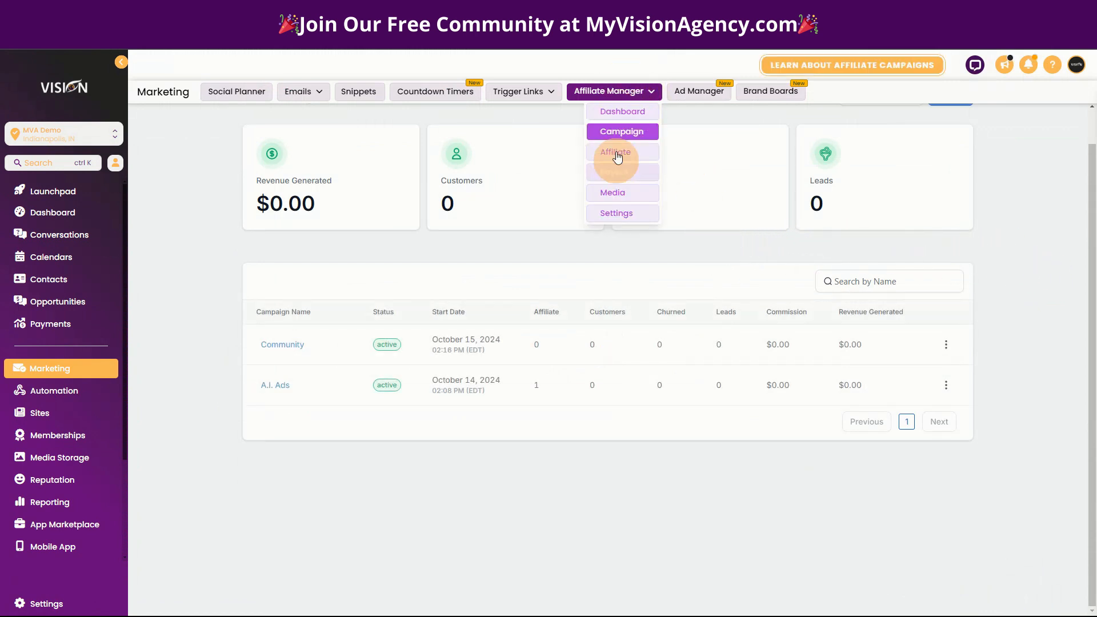
left_click(345, 277)
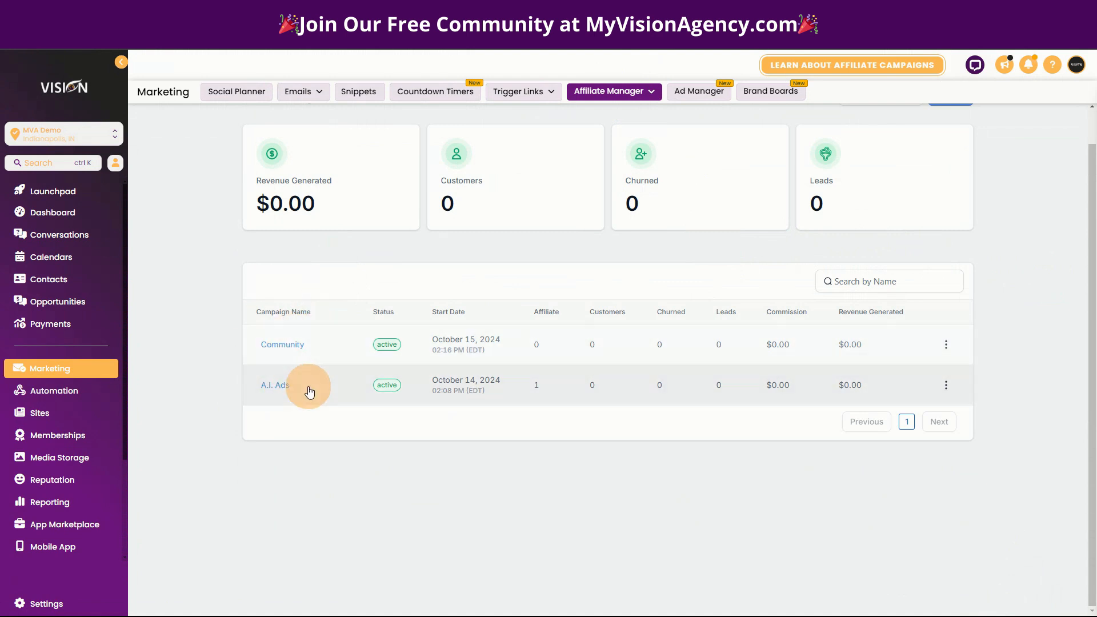
left_click(284, 390)
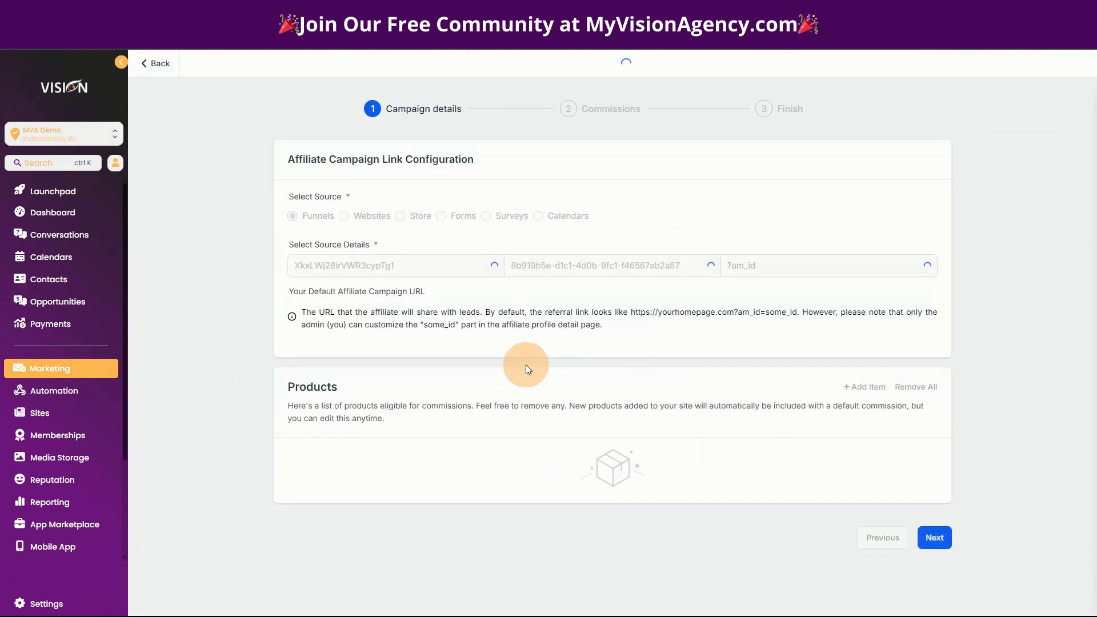
left_click(942, 598)
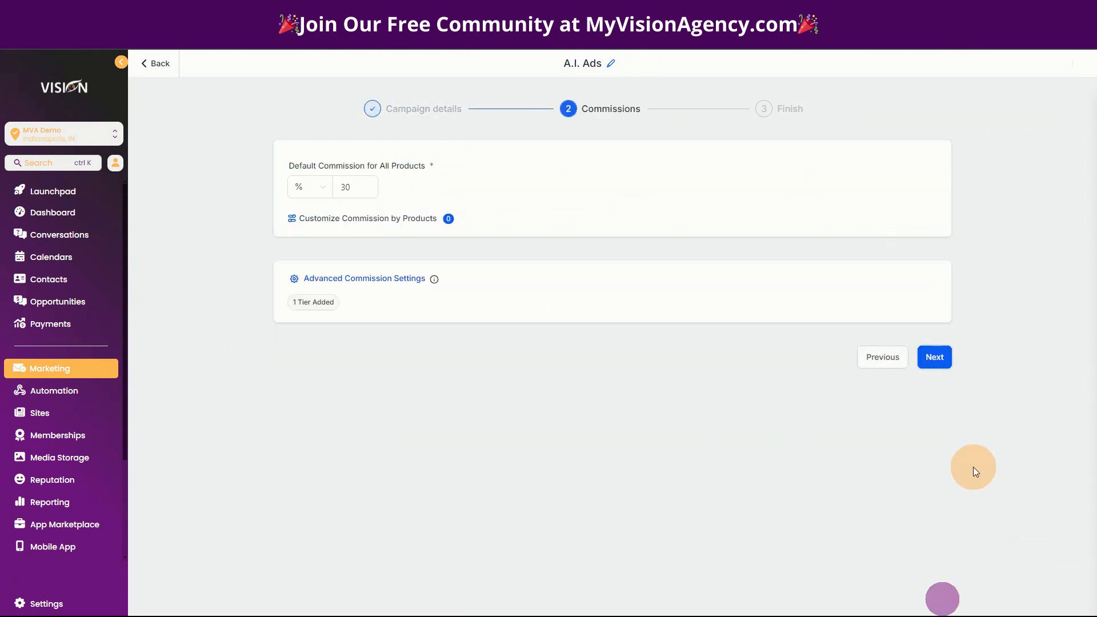
left_click(943, 355)
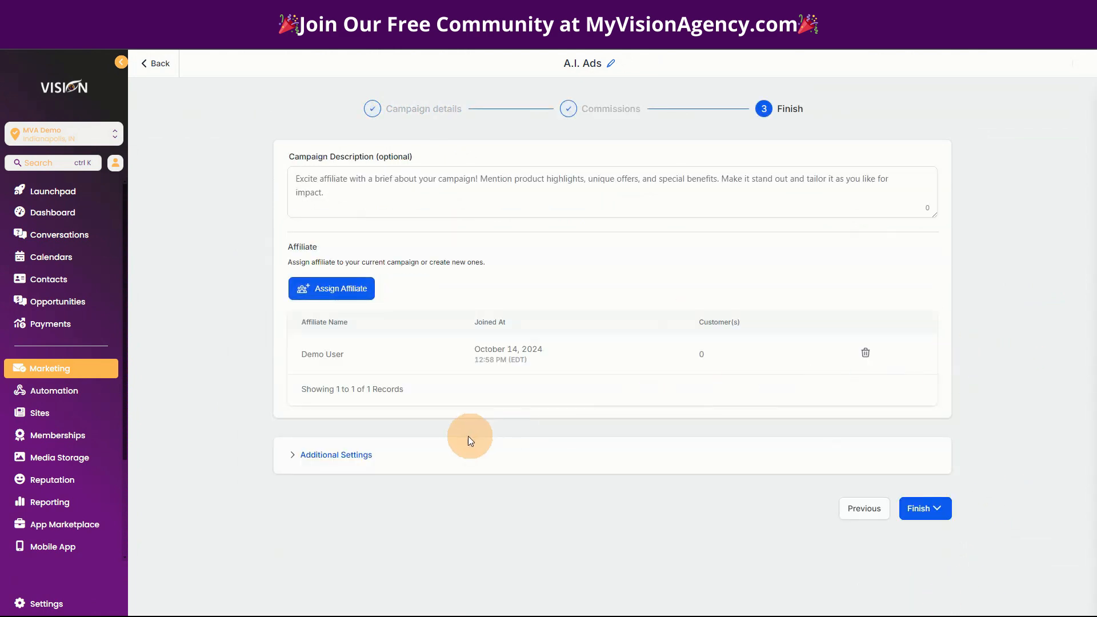
left_click(342, 454)
scroll(663, 458, "down", 2)
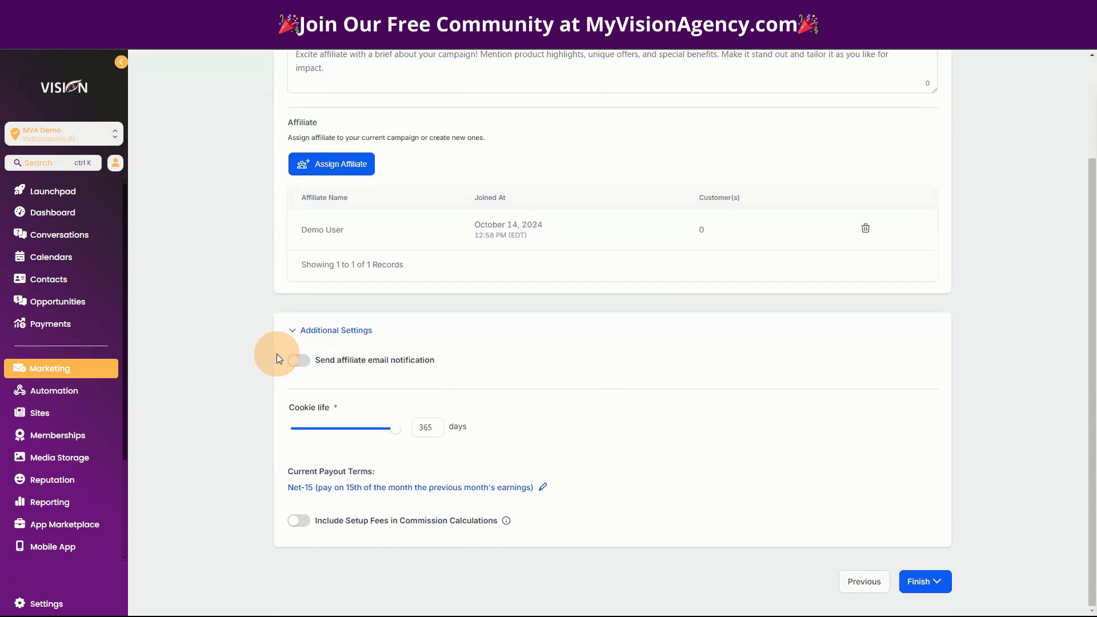
left_click(298, 360)
left_click(385, 404)
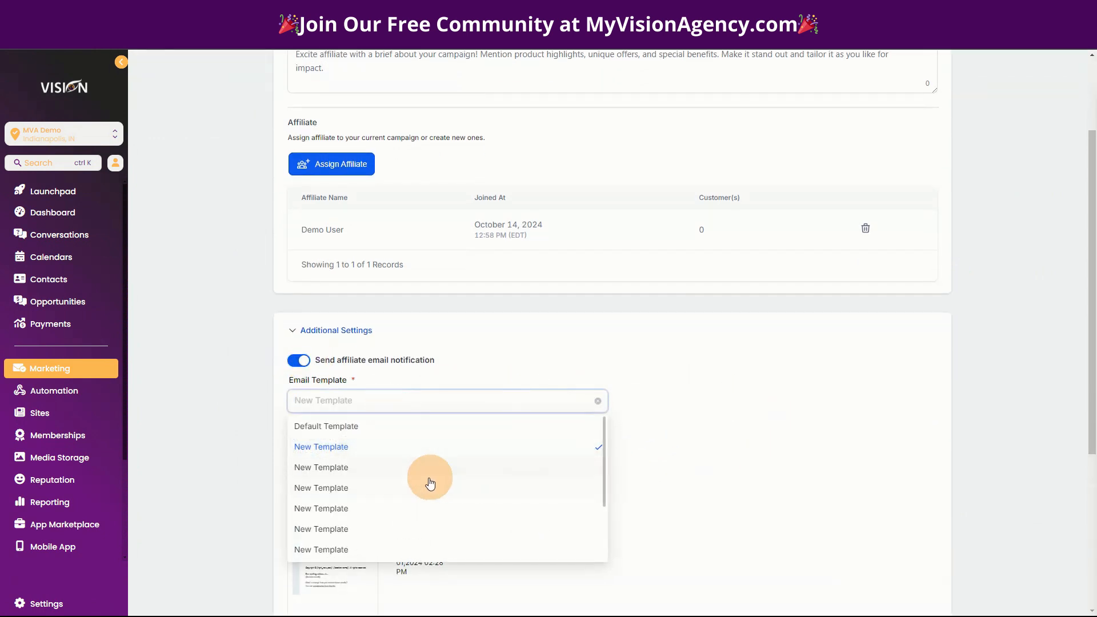
scroll(428, 482, "down", 3)
left_click(332, 525)
- Publish the A.I. Ads campaign now
scroll(737, 525, "down", 4)
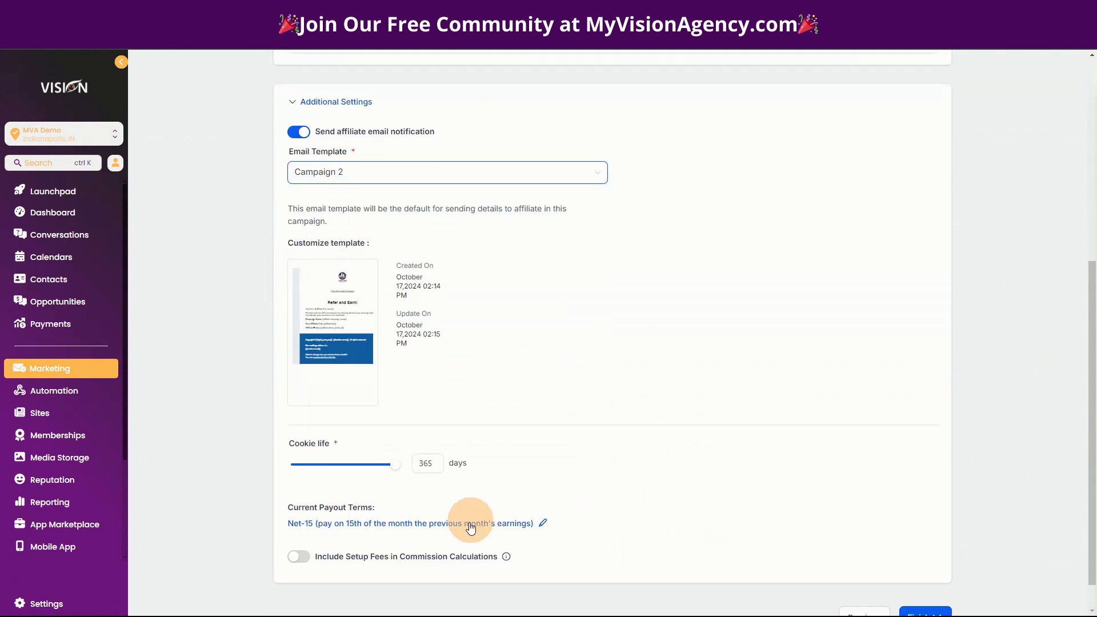
left_click(935, 612)
left_click(938, 453)
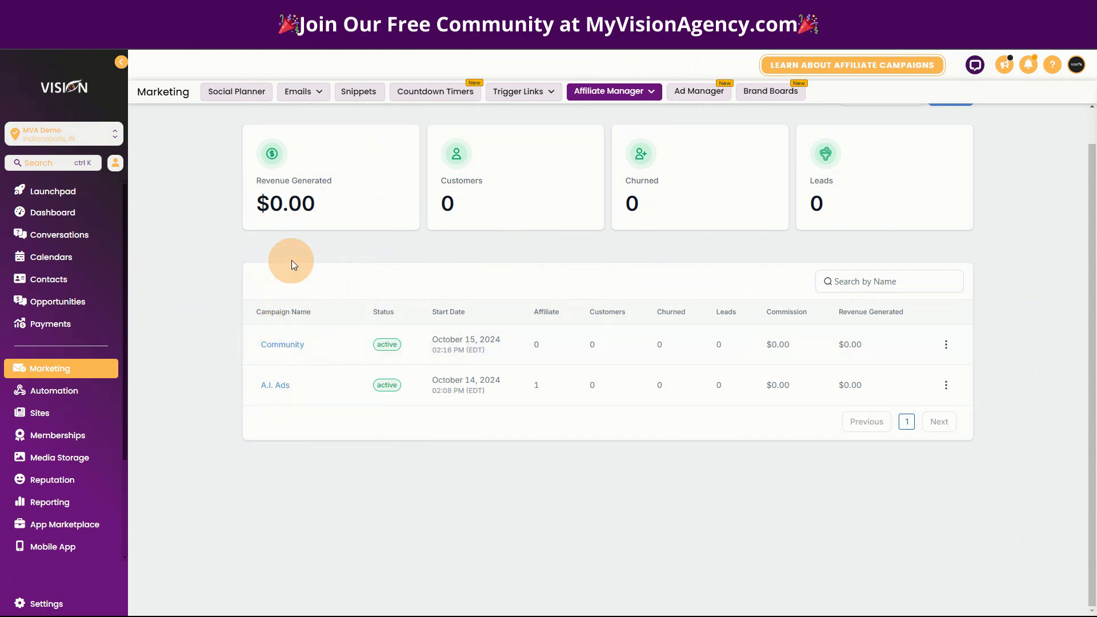
- Turn off default affiliate email notifications in the default campaign settings and save
left_click(648, 91)
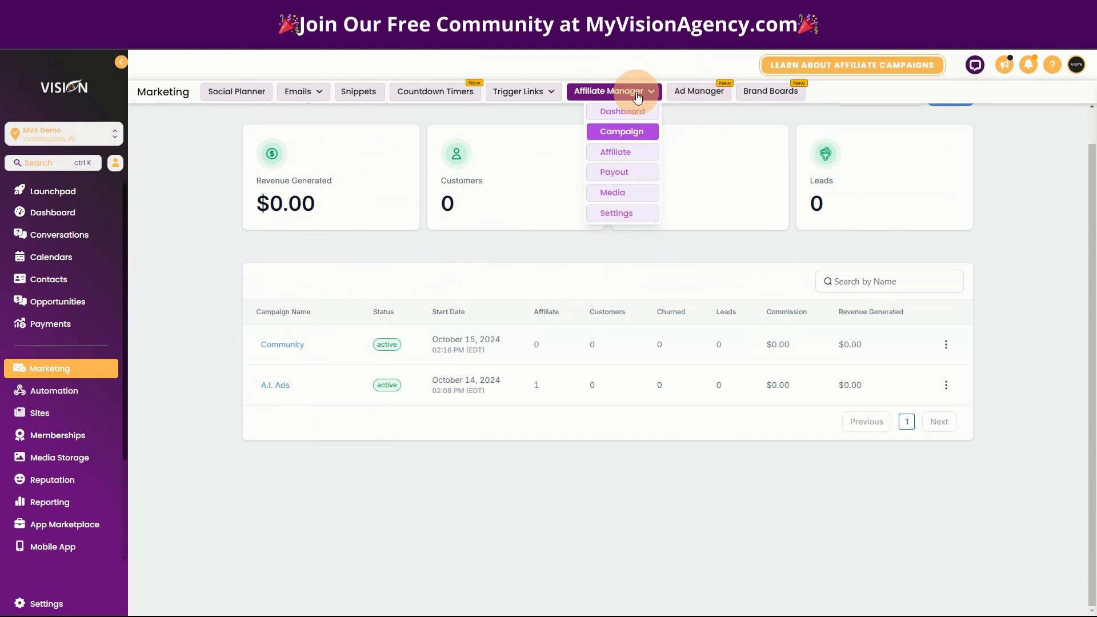
left_click(621, 220)
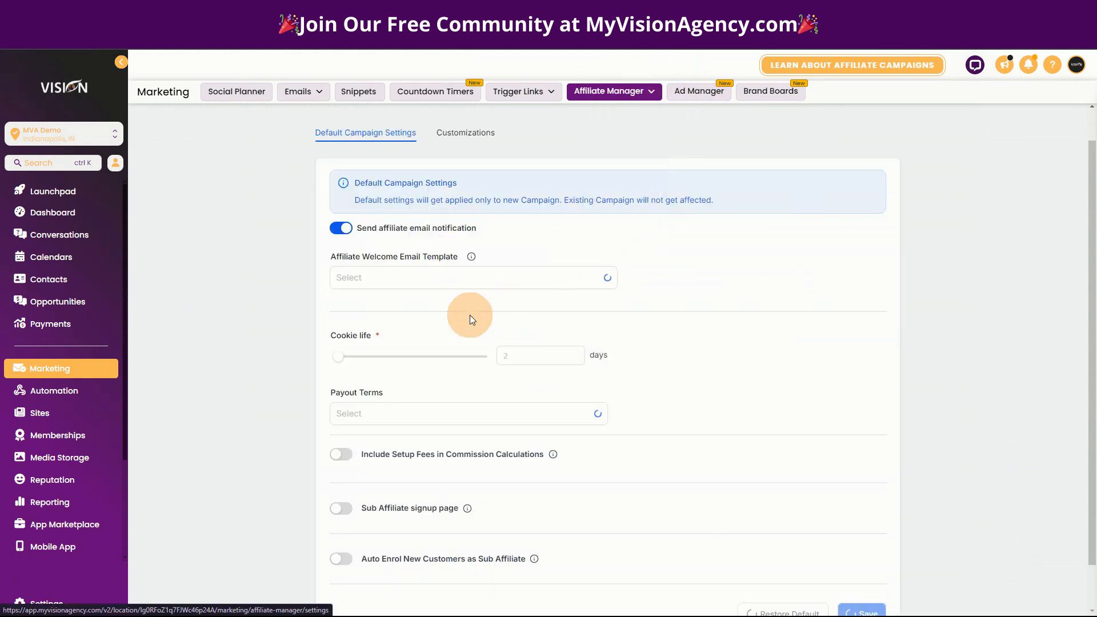
left_click(345, 227)
scroll(849, 404, "down", 1)
left_click(863, 564)
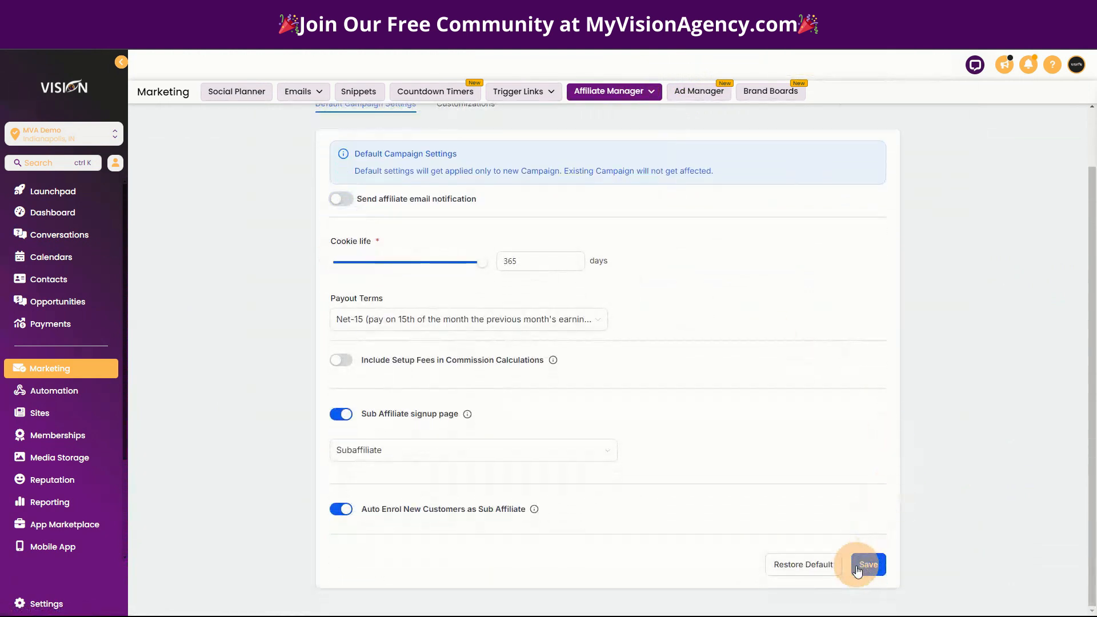
- Turn off affiliate email notifications for the Community campaign and republish it
left_click(623, 93)
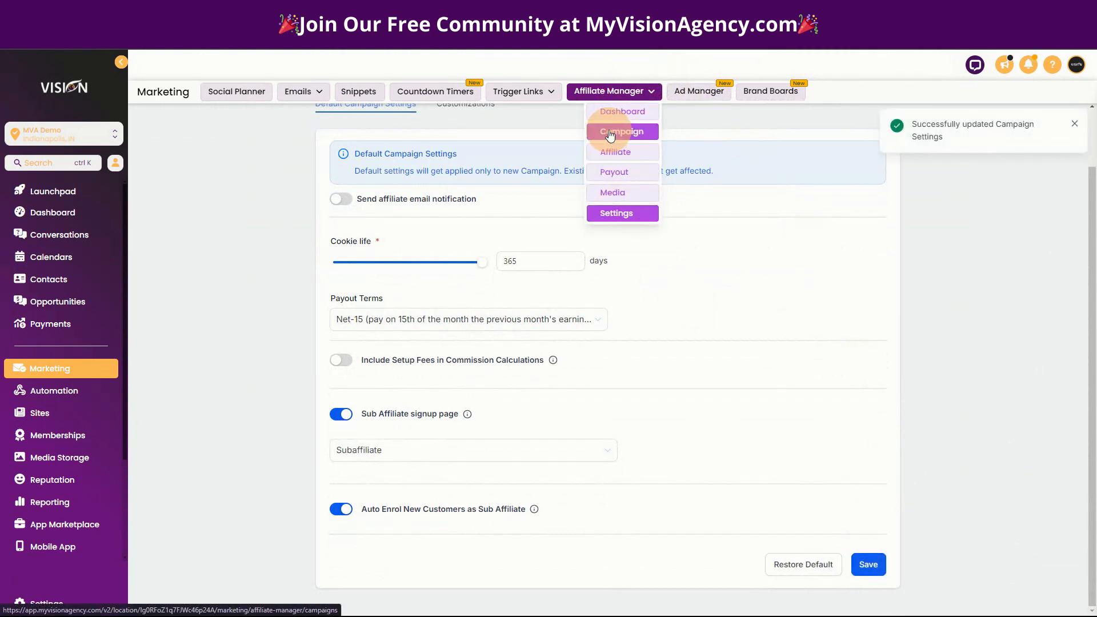
left_click(621, 131)
left_click(285, 343)
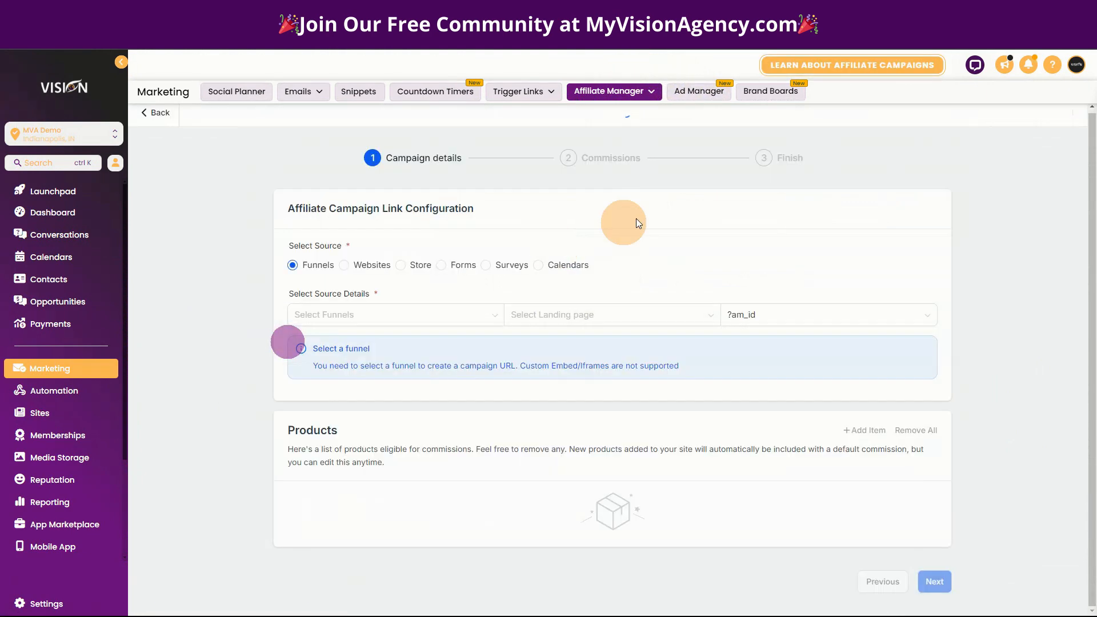
left_click(935, 541)
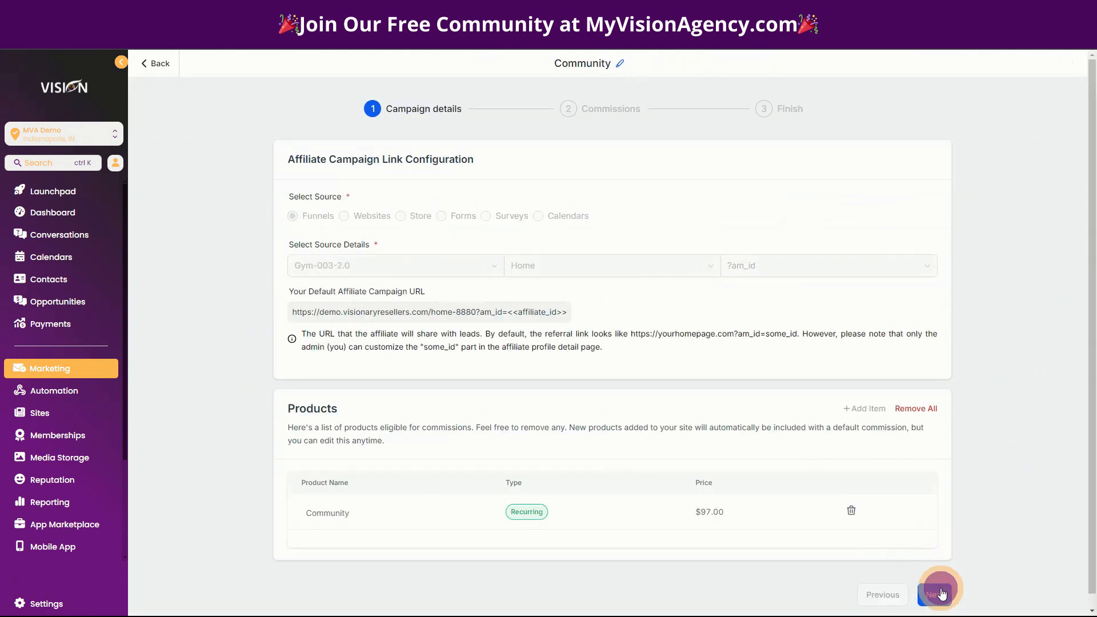
left_click(940, 593)
left_click(933, 359)
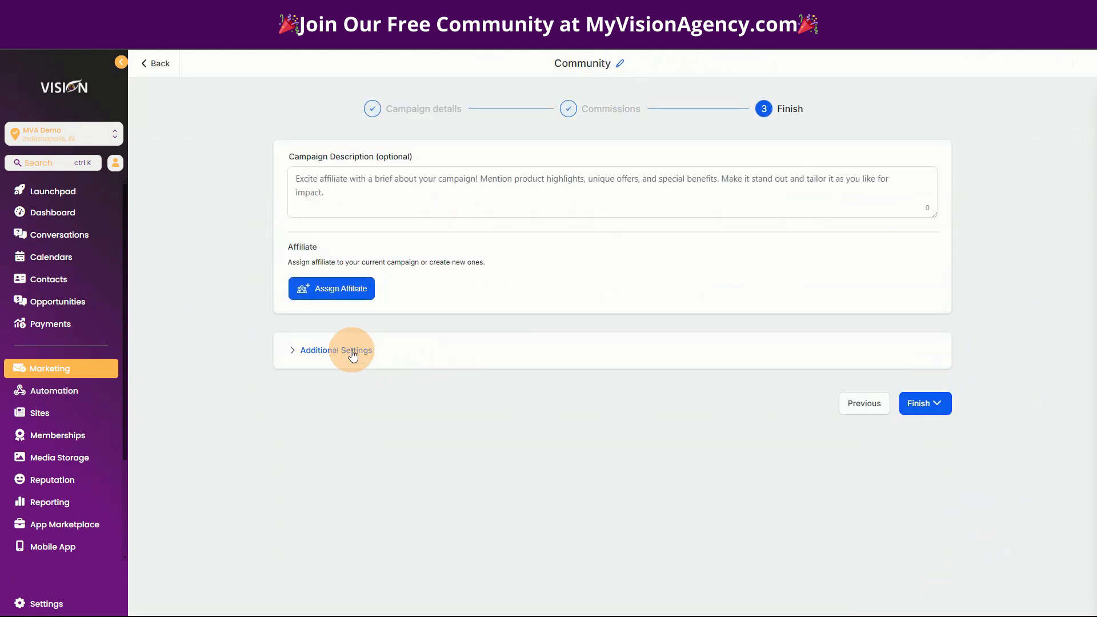
left_click(353, 354)
left_click(298, 380)
scroll(937, 566, "down", 1)
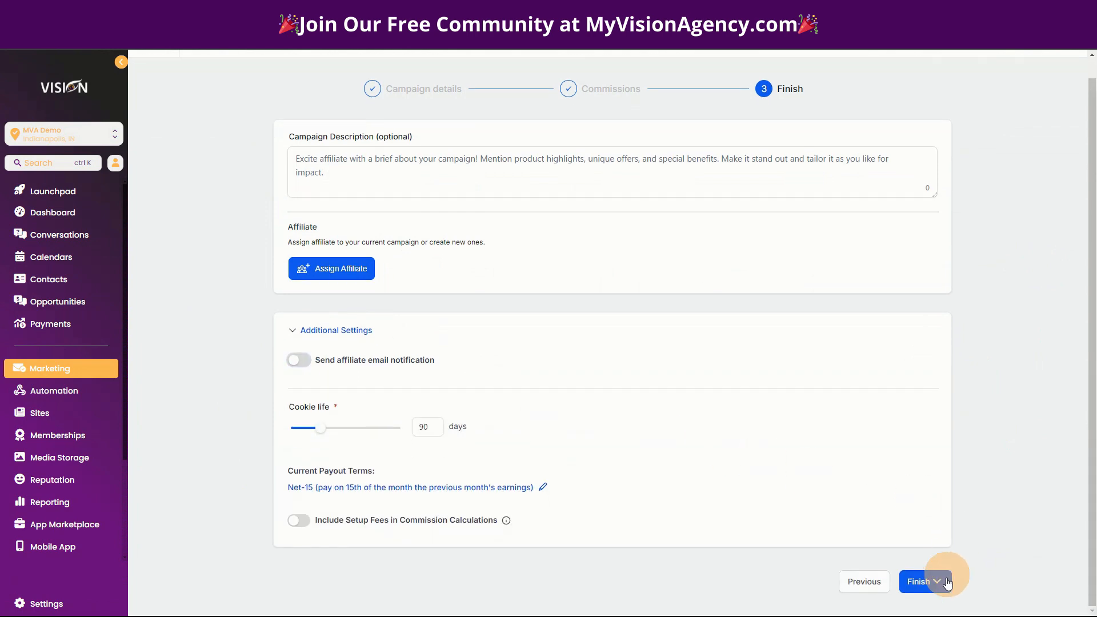
left_click(939, 584)
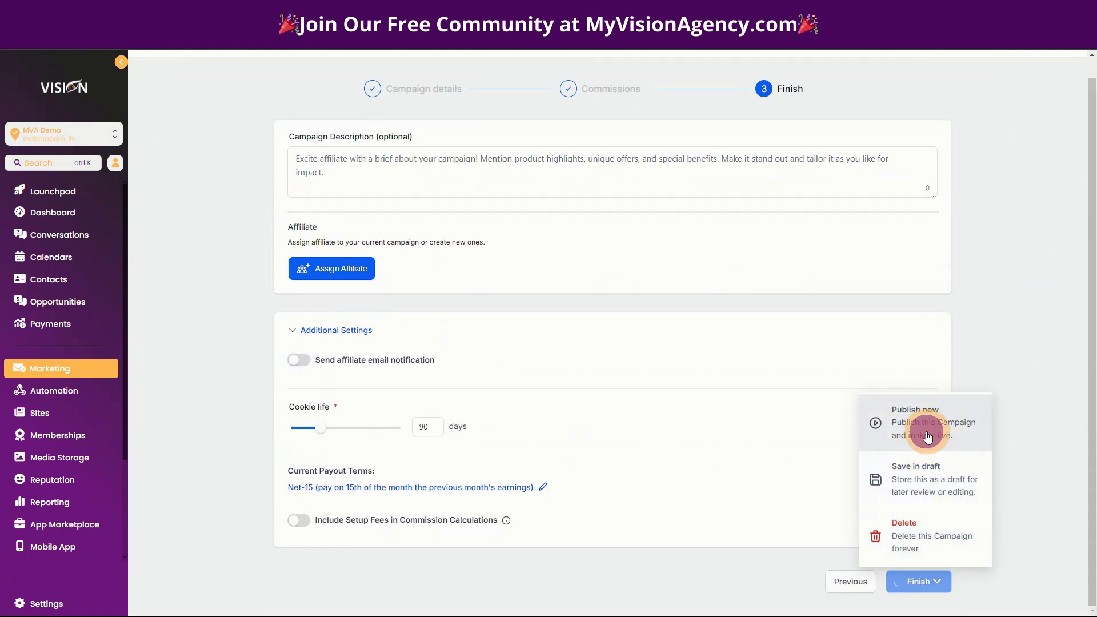
left_click(927, 437)
- Republish the A.I. Ads campaign with affiliate email notifications left off
mouse_move(638, 107)
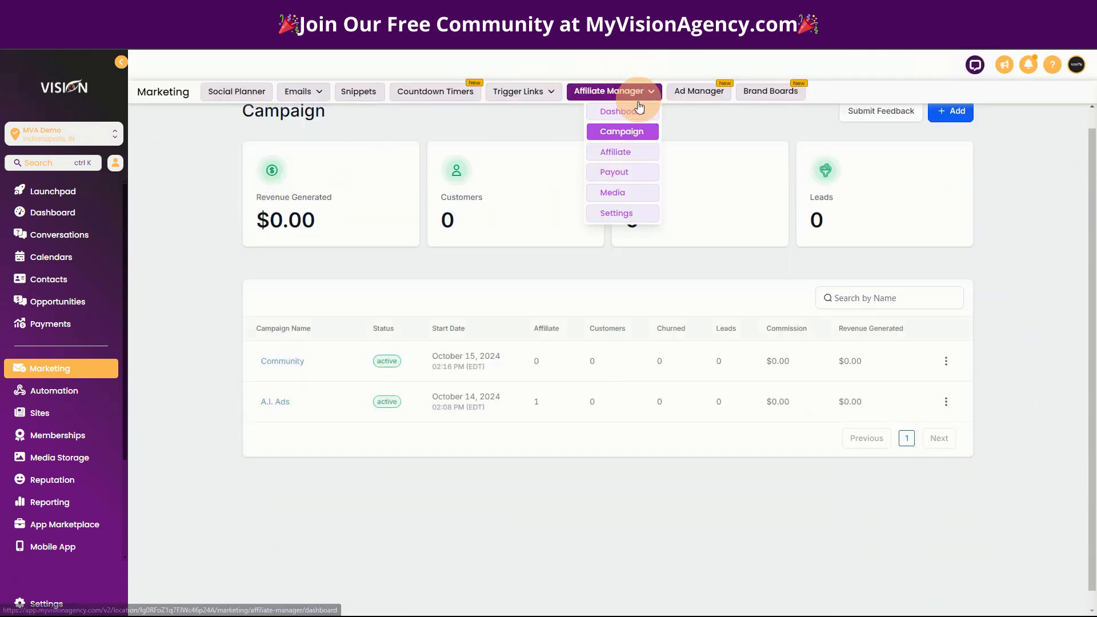
left_click(274, 400)
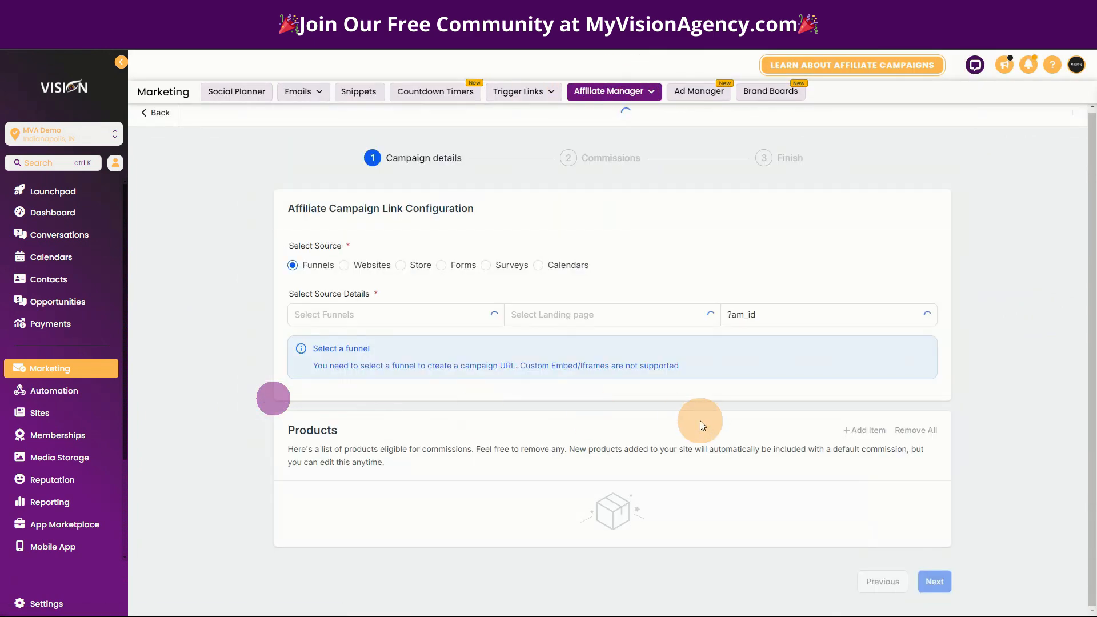
left_click(936, 558)
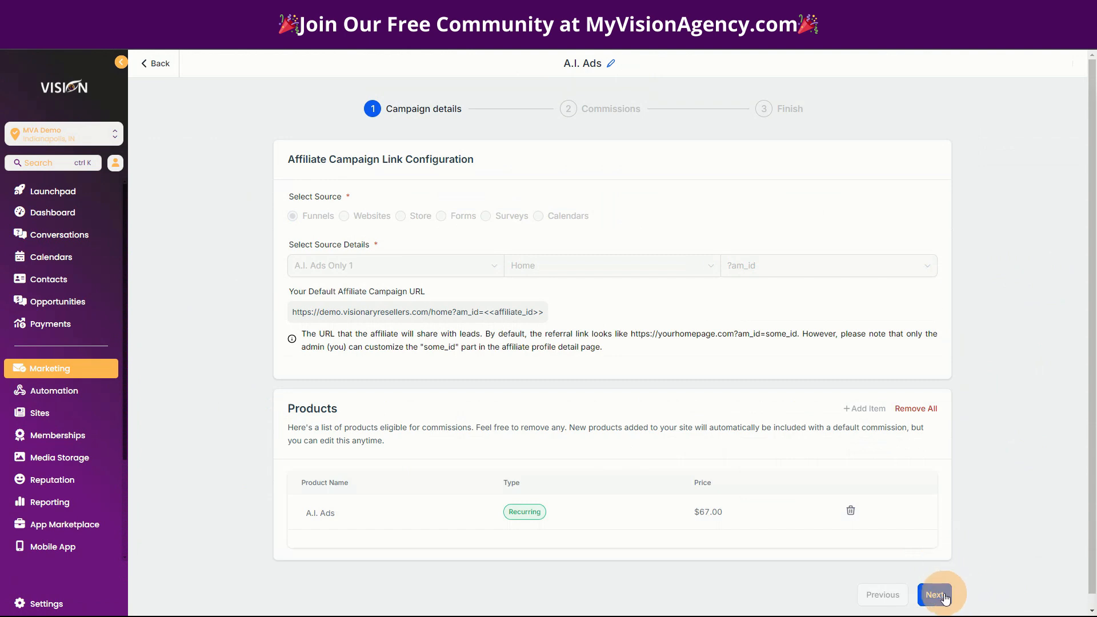
left_click(937, 595)
left_click(937, 356)
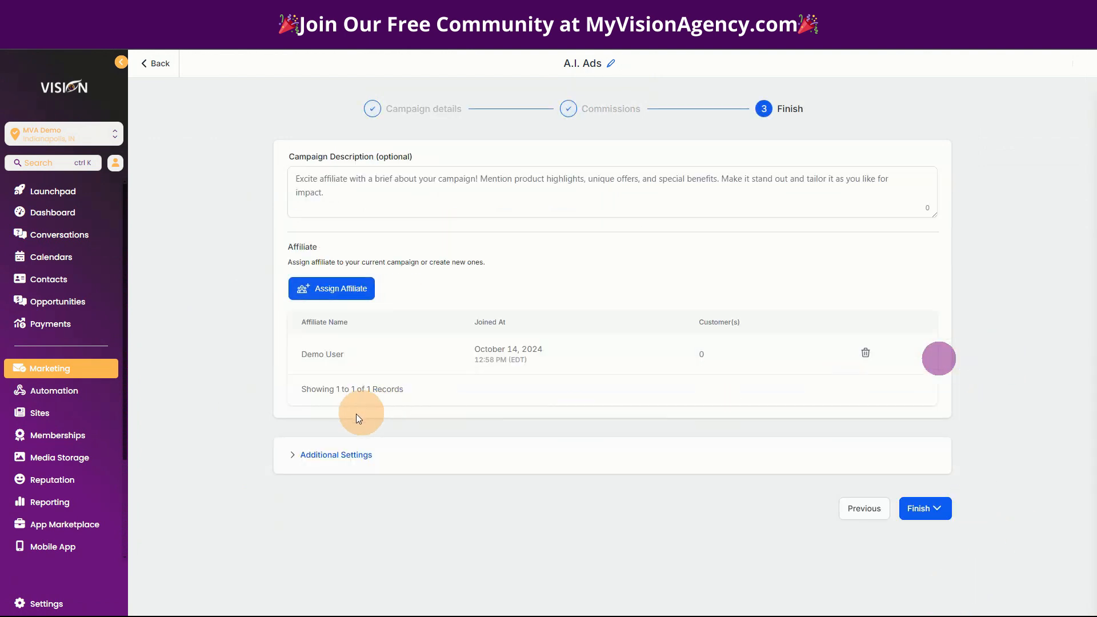
left_click(328, 455)
left_click(298, 484)
left_click(298, 484)
scroll(976, 517, "down", 1)
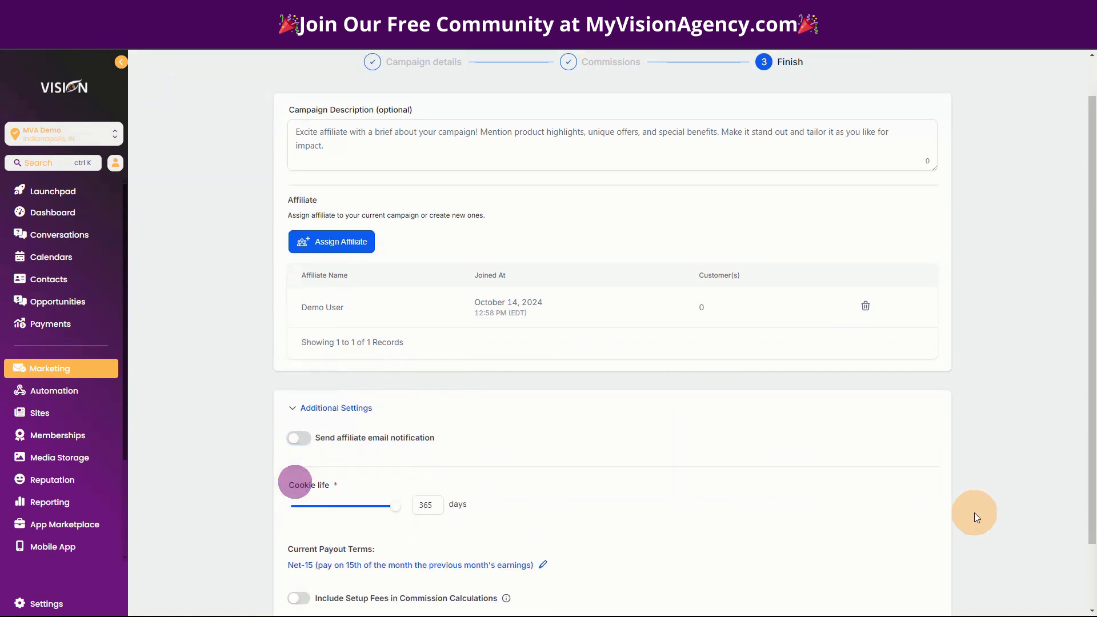
scroll(977, 517, "down", 2)
left_click(919, 581)
left_click(919, 423)
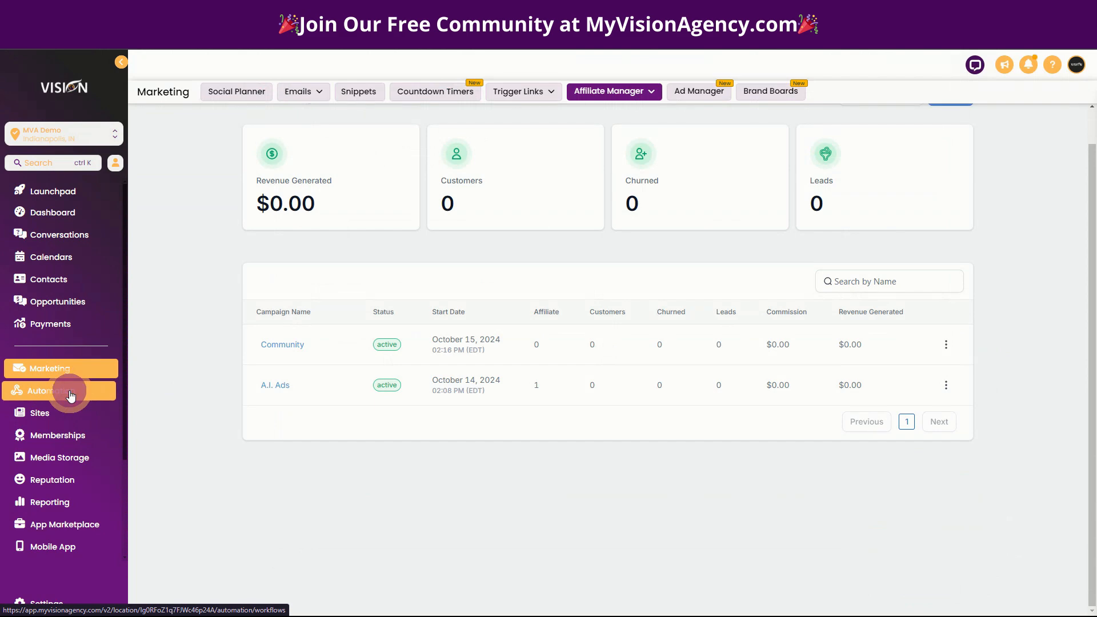
left_click(70, 394)
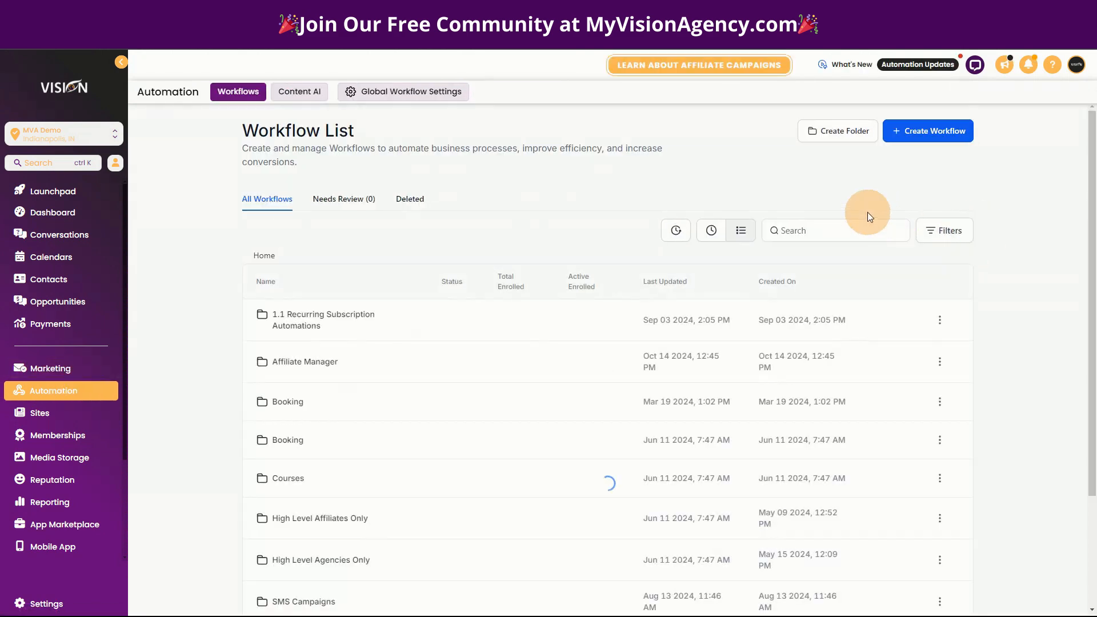
- Create a workflow from scratch, dismiss the opportunities notice, and add a first action step
left_click(923, 131)
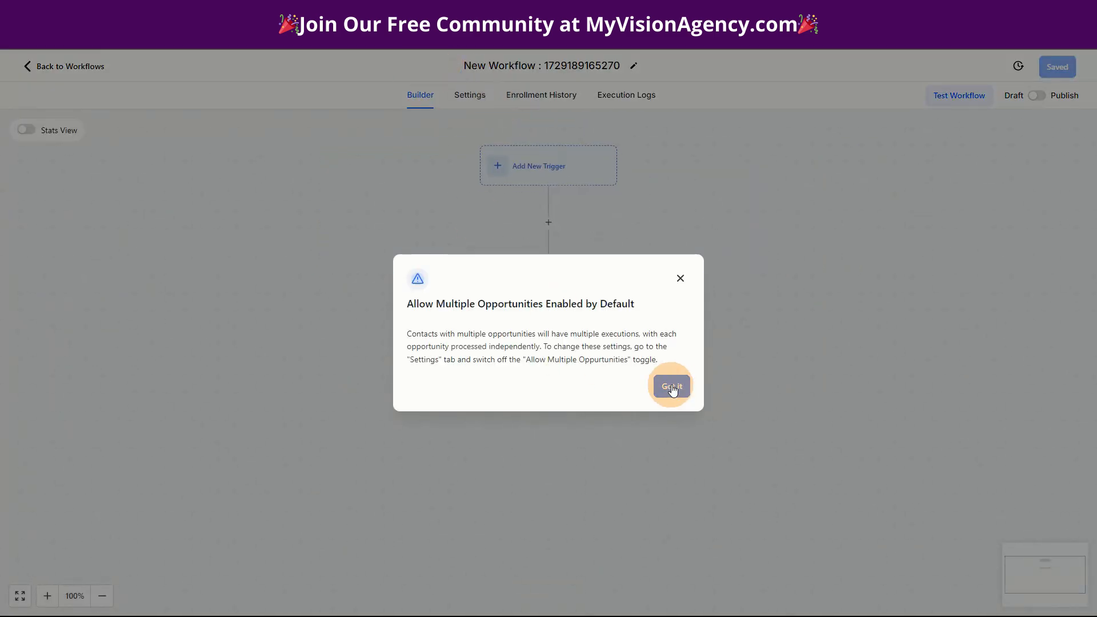
left_click(670, 384)
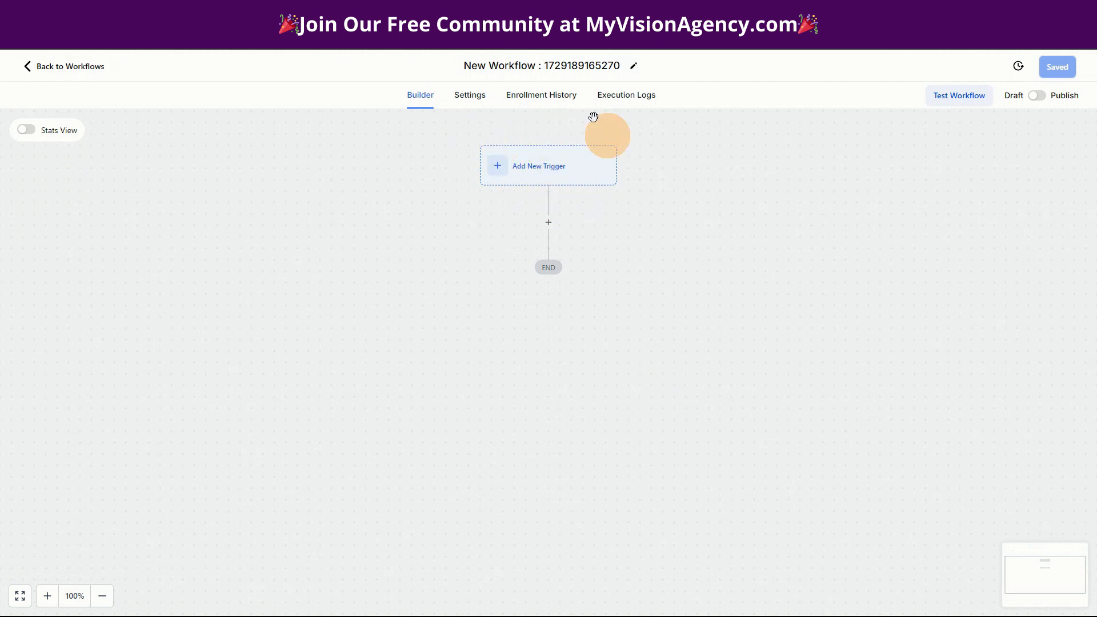
left_click(548, 221)
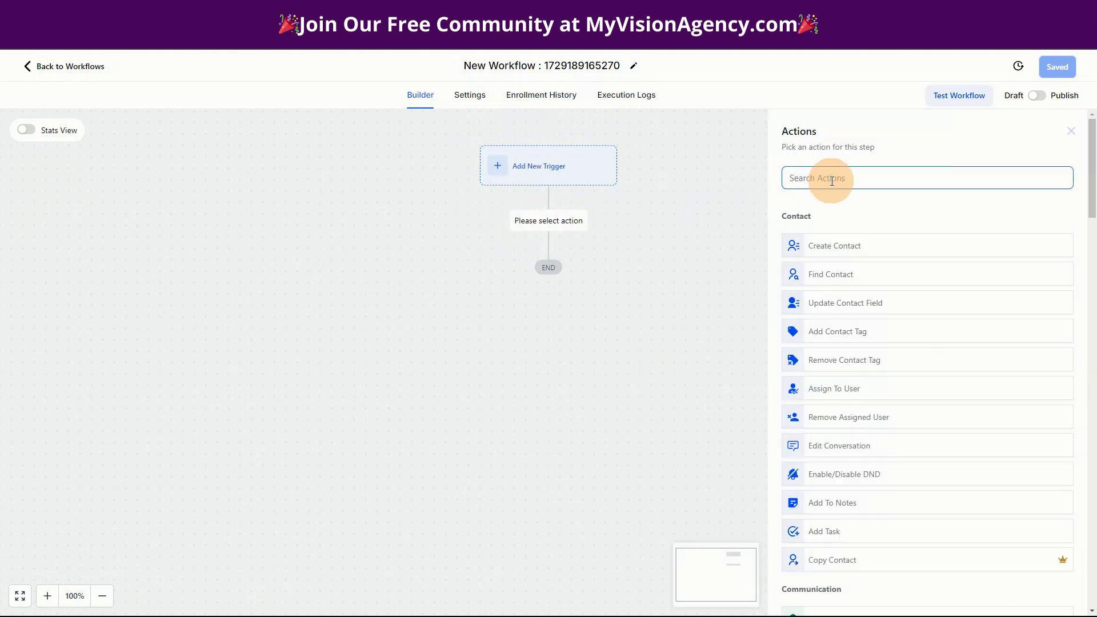
- Add an Add To Affiliate Campaign action targeting the A.I. Ads campaign
type("affiliate")
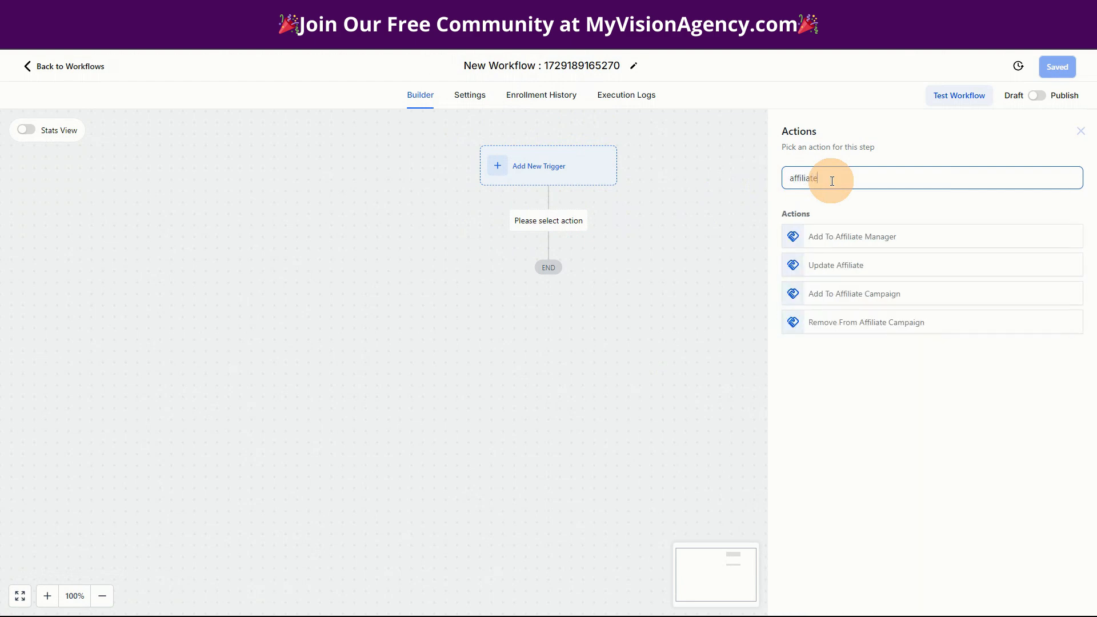
left_click(838, 295)
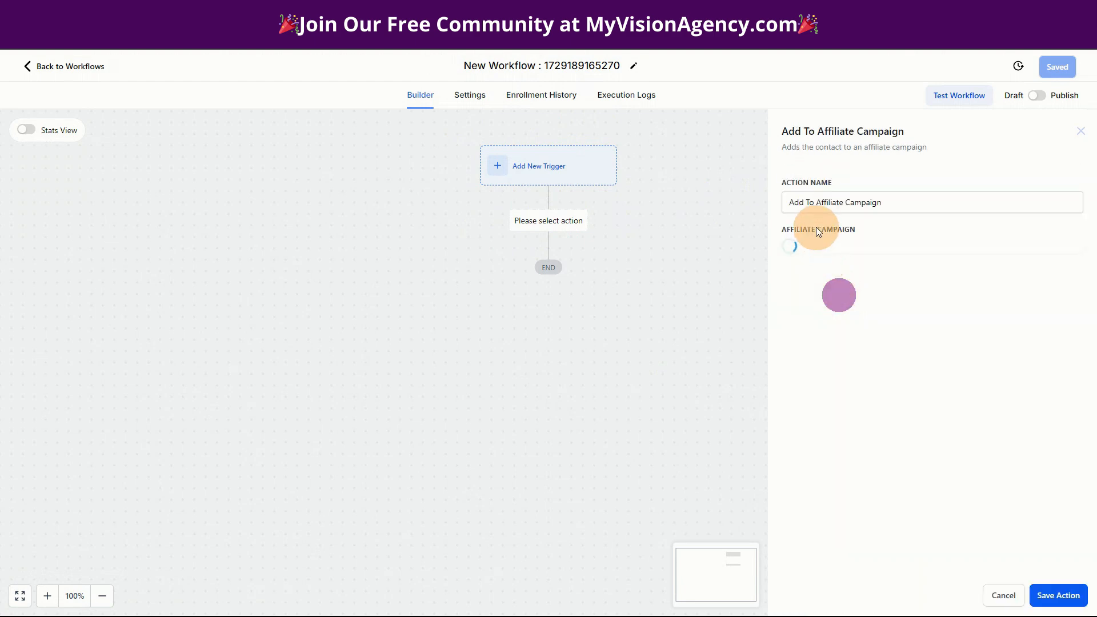
left_click(806, 255)
left_click(805, 275)
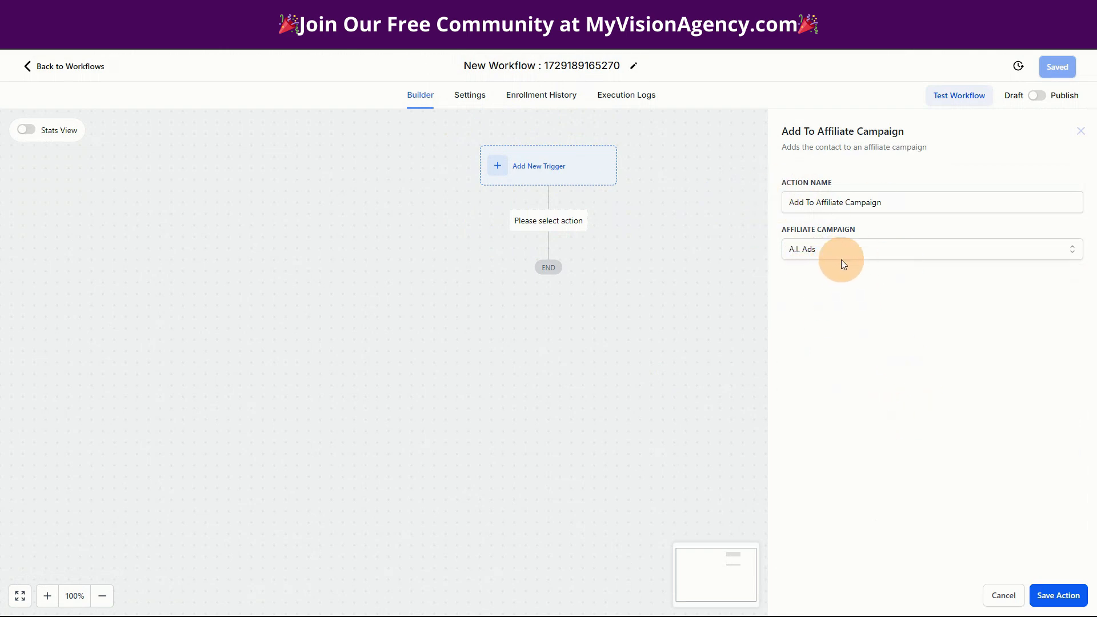
left_click(1051, 594)
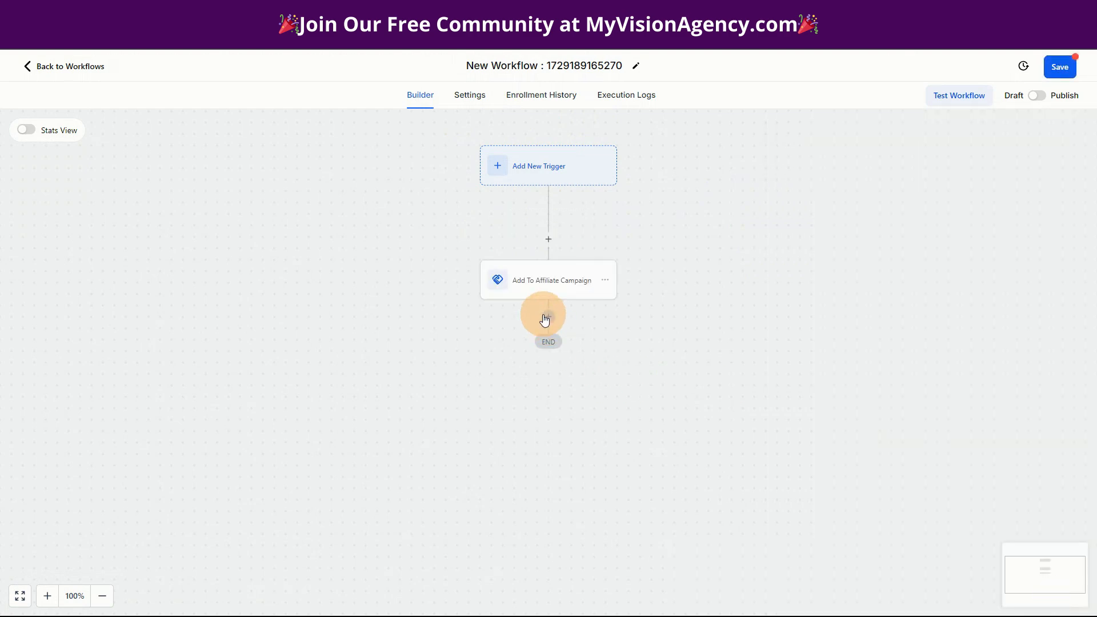
- Add a second Add To Affiliate Campaign action below it targeting Community
left_click(547, 317)
type("aff")
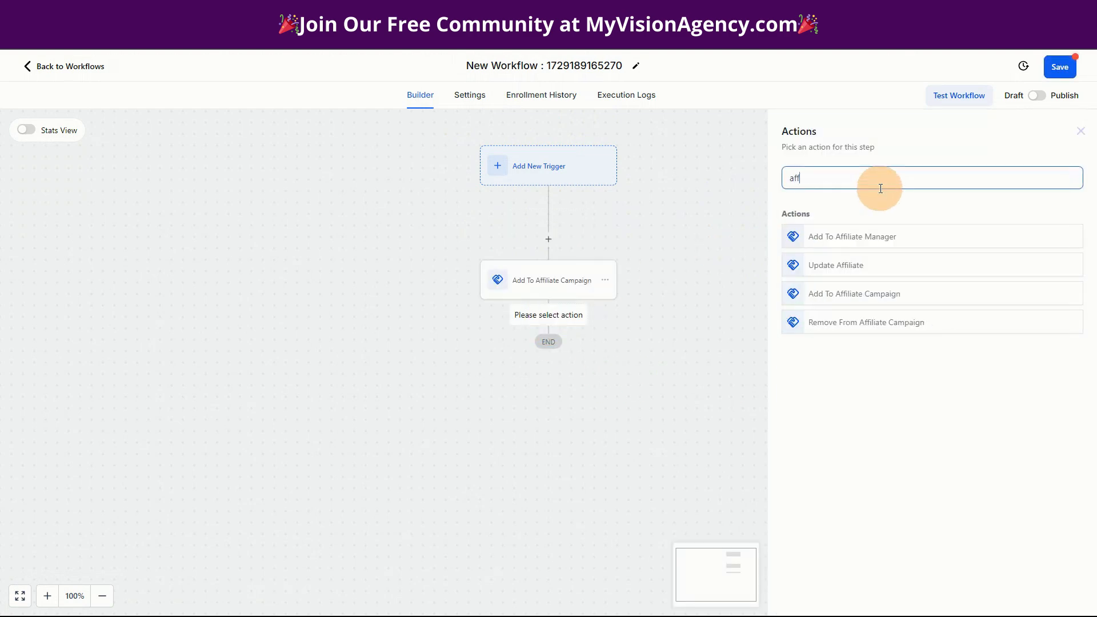
left_click(842, 295)
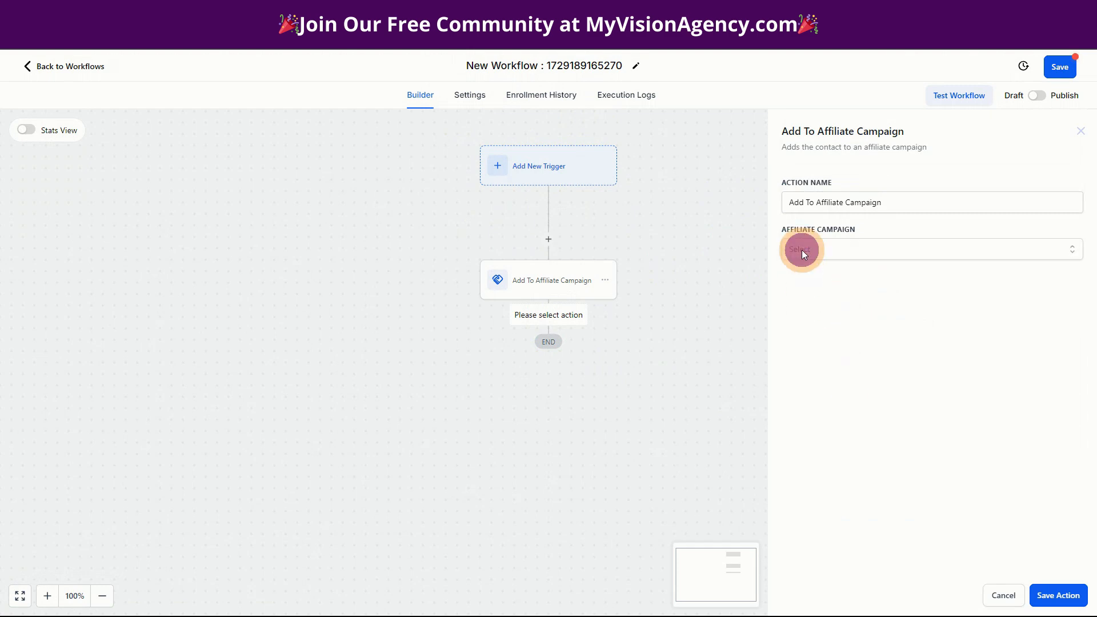
left_click(802, 250)
left_click(818, 297)
left_click(1056, 594)
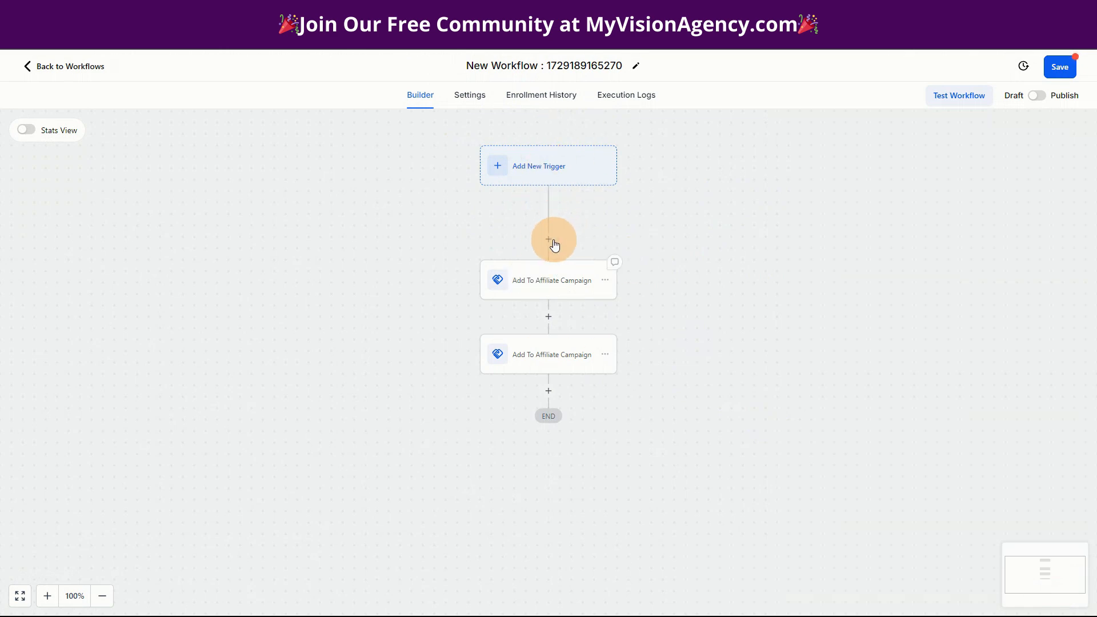
- Set an Order Submitted trigger with the filter Global Product is A.I. Ads
left_click(543, 167)
left_click(548, 166)
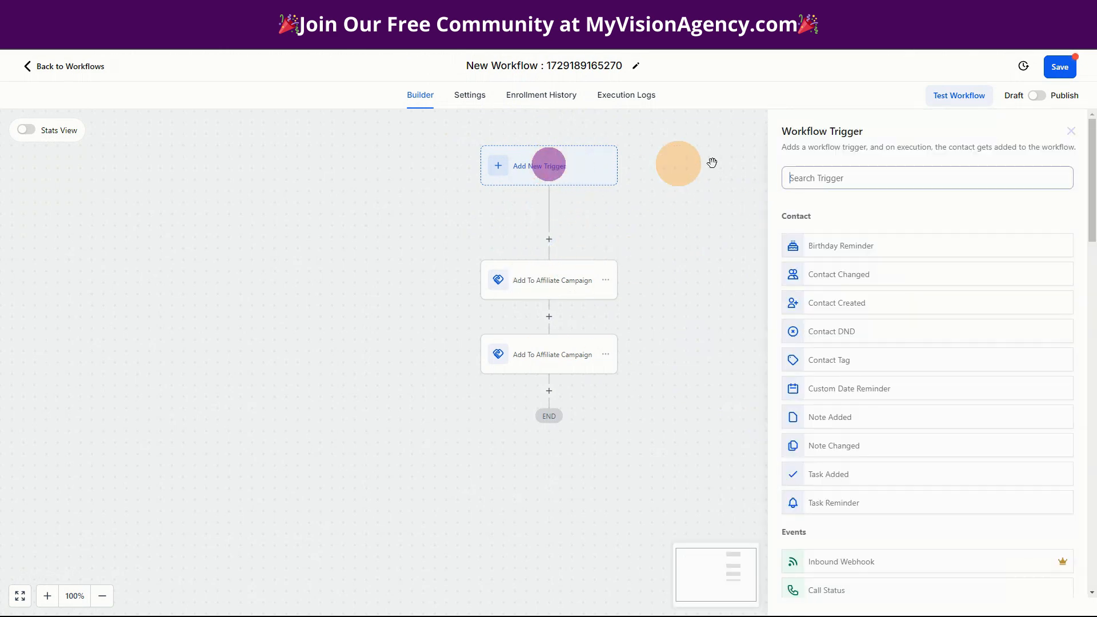
type("order")
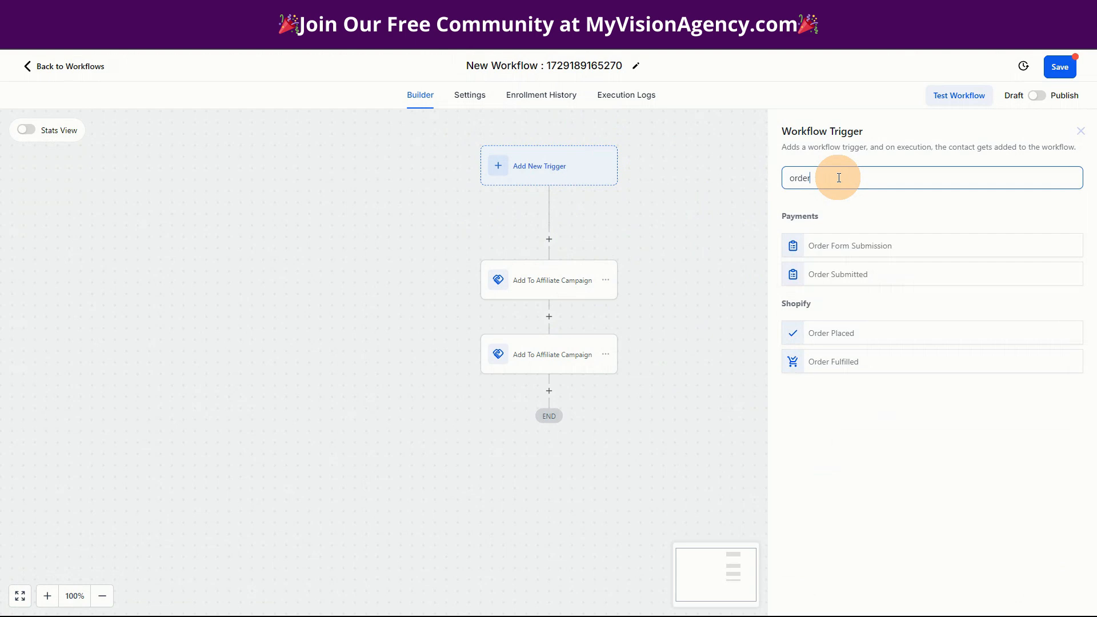
left_click(837, 277)
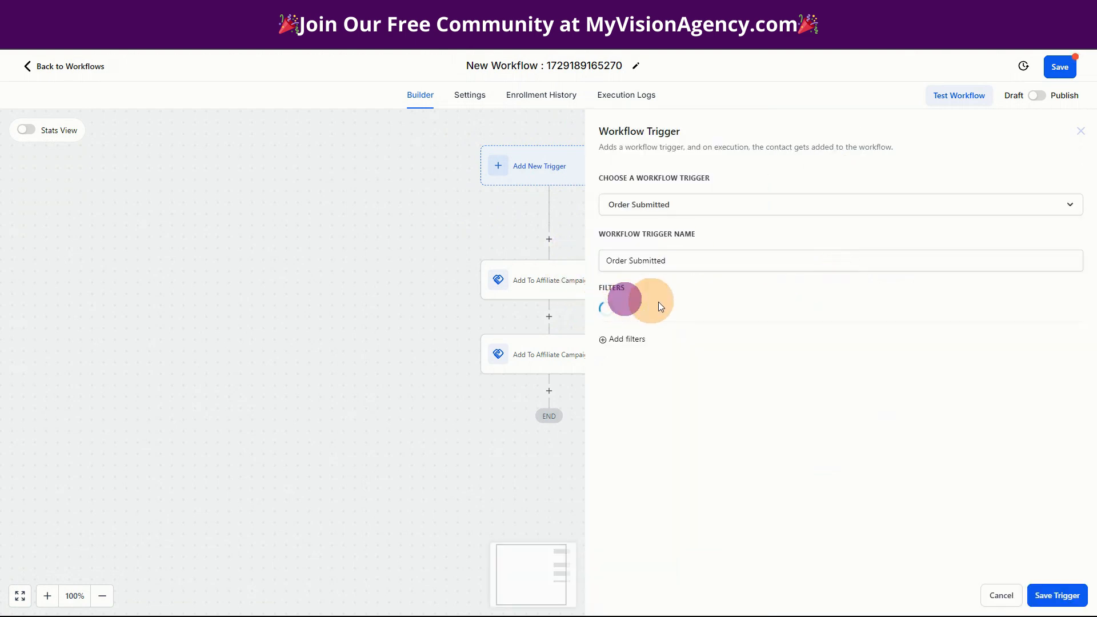
left_click(647, 315)
left_click(701, 390)
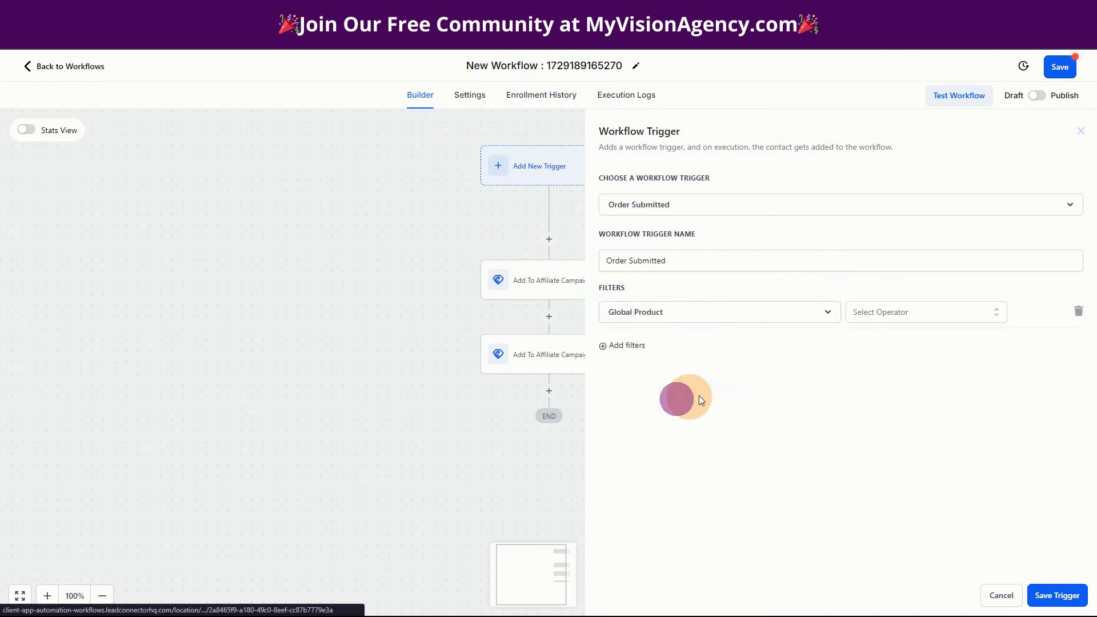
left_click(880, 312)
left_click(852, 340)
left_click(935, 314)
left_click(925, 364)
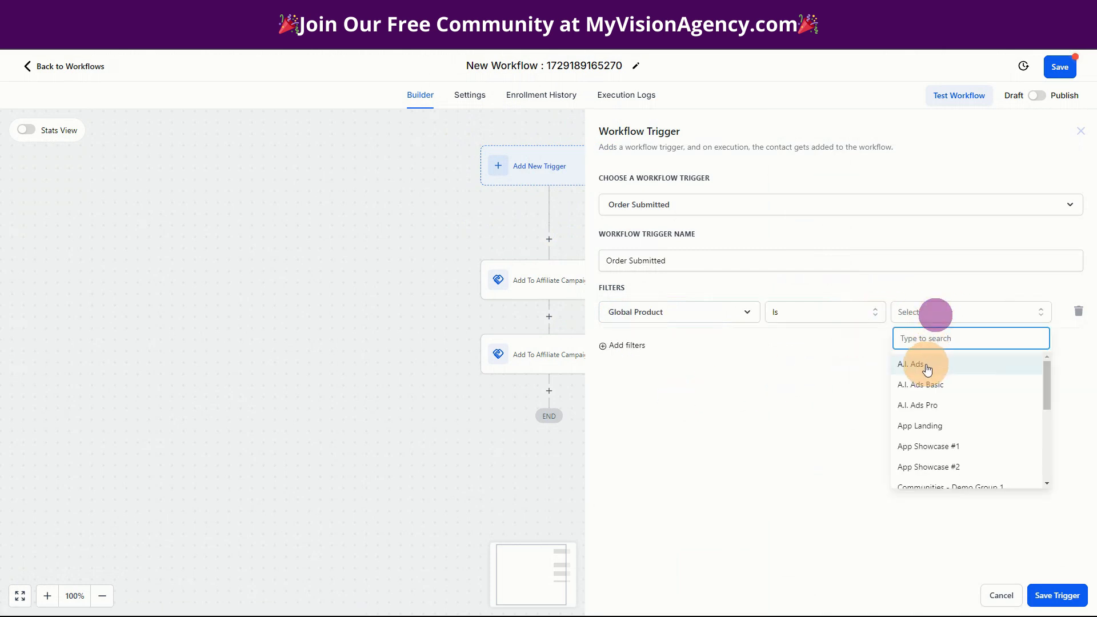
left_click(1061, 595)
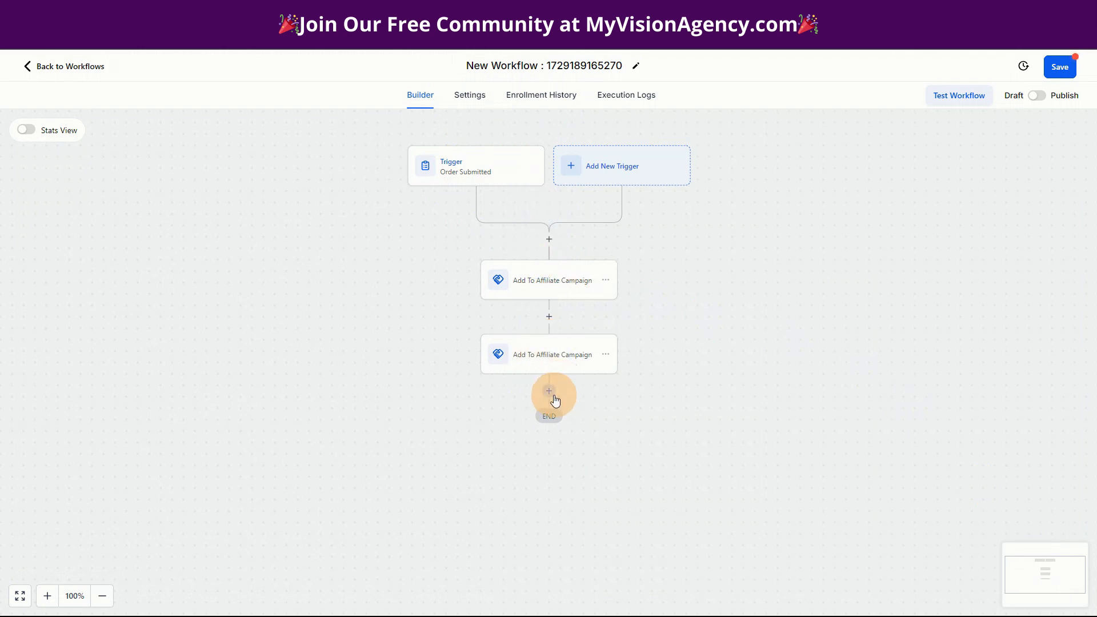
- Insert a Course Grant Offer action granting the Onboarding offer right after the trigger
left_click(548, 238)
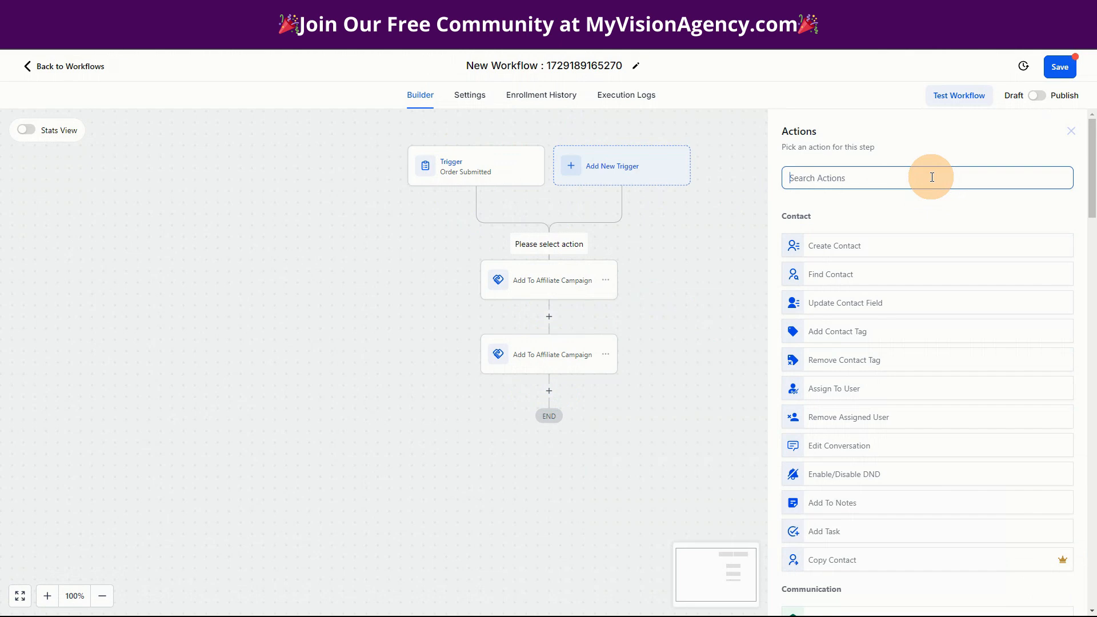
type("group")
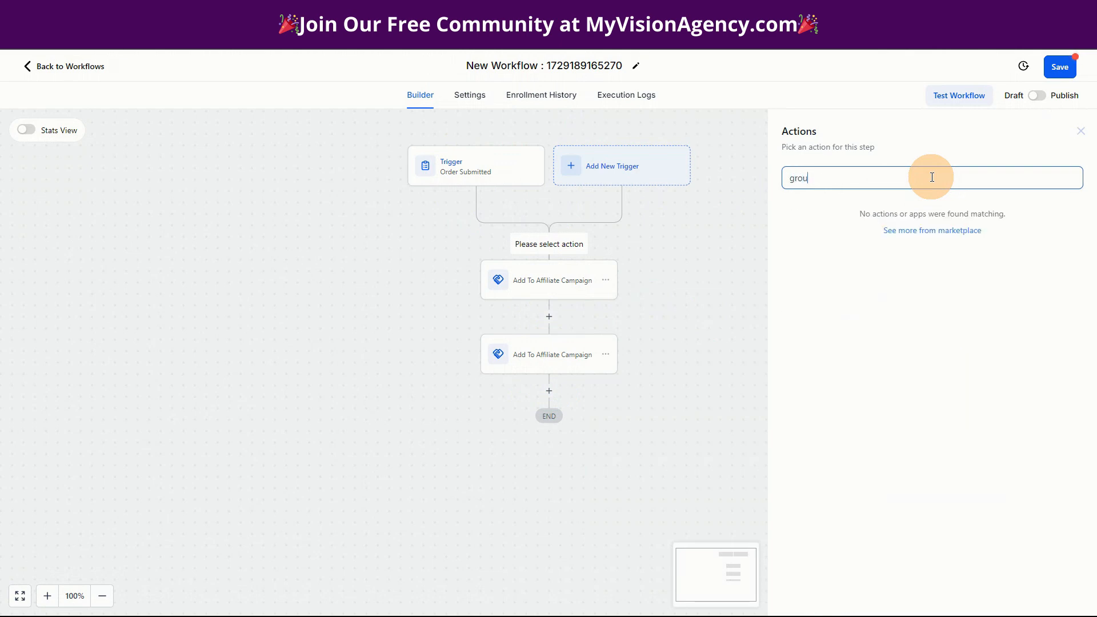
key("BackSpace")
key("BackSpace")
key("BackSpace")
key("BackSpace")
type("gra")
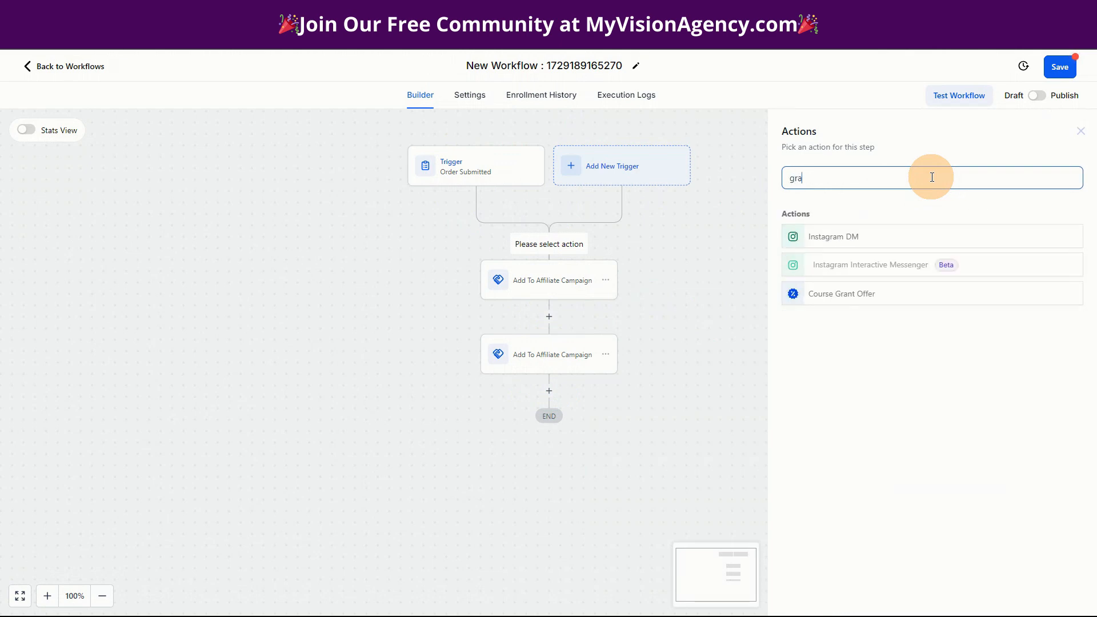
left_click(829, 306)
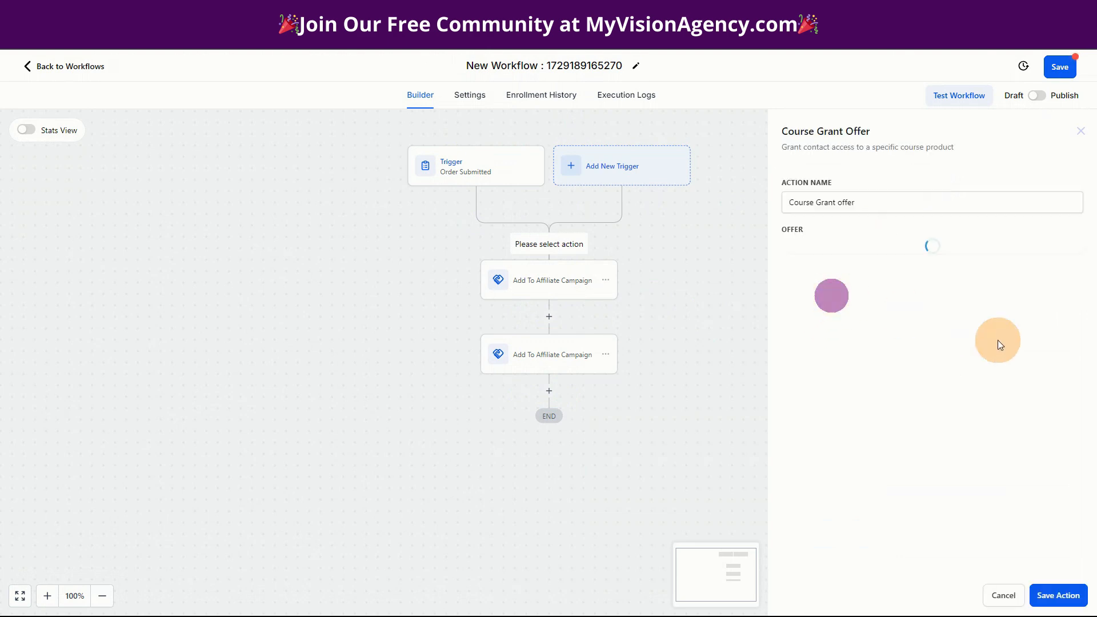
left_click(817, 248)
left_click(818, 303)
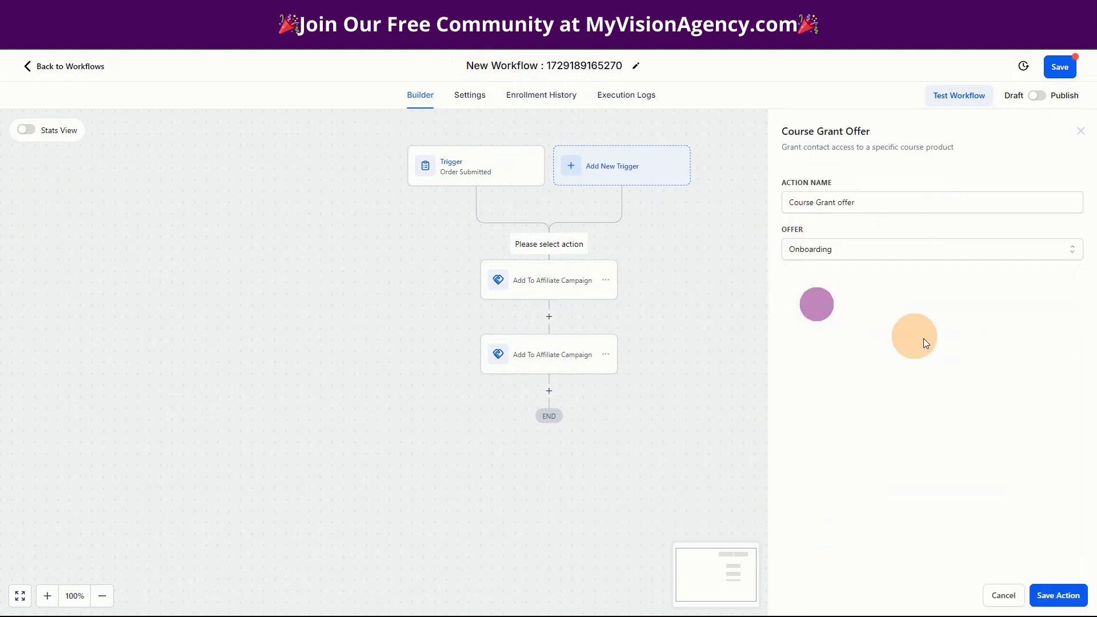
left_click(1063, 595)
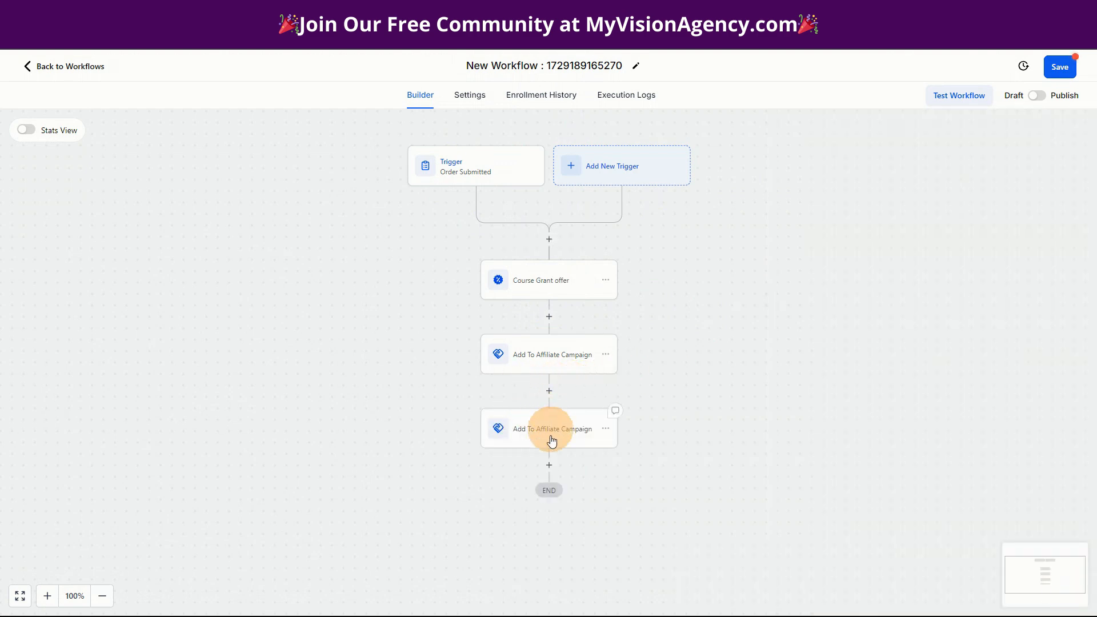
left_click(550, 238)
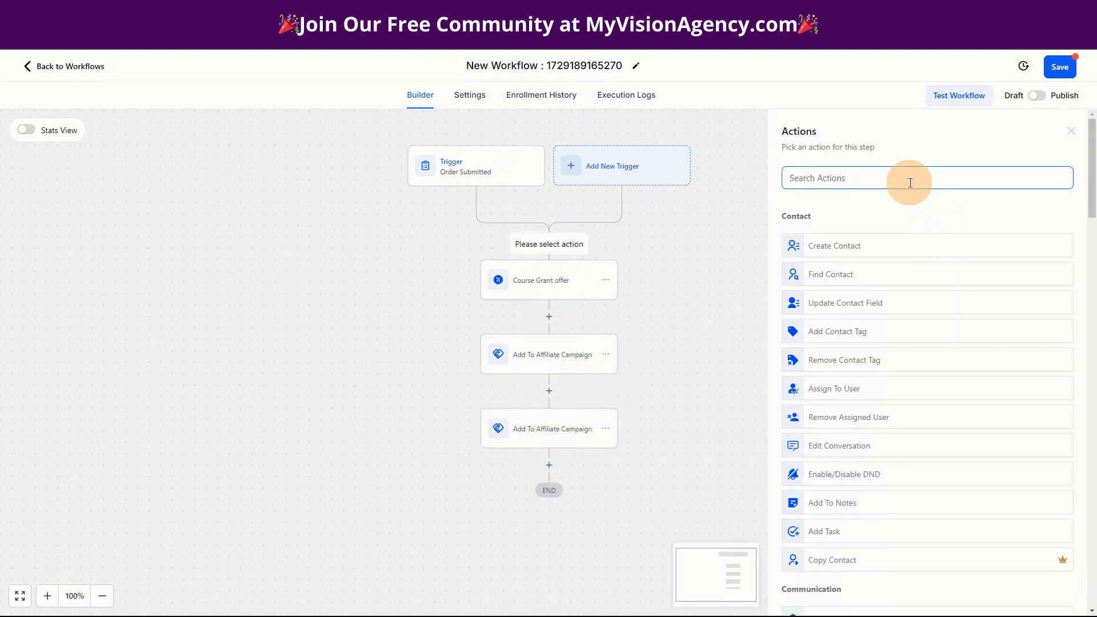
scroll(927, 352, "down", 15)
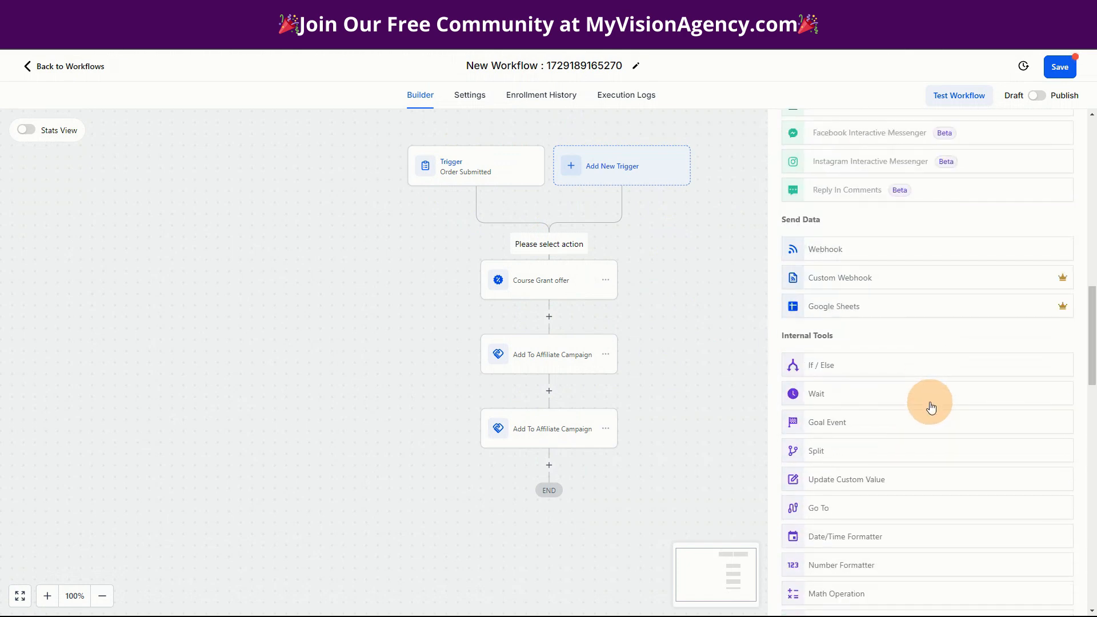
scroll(930, 405, "down", 12)
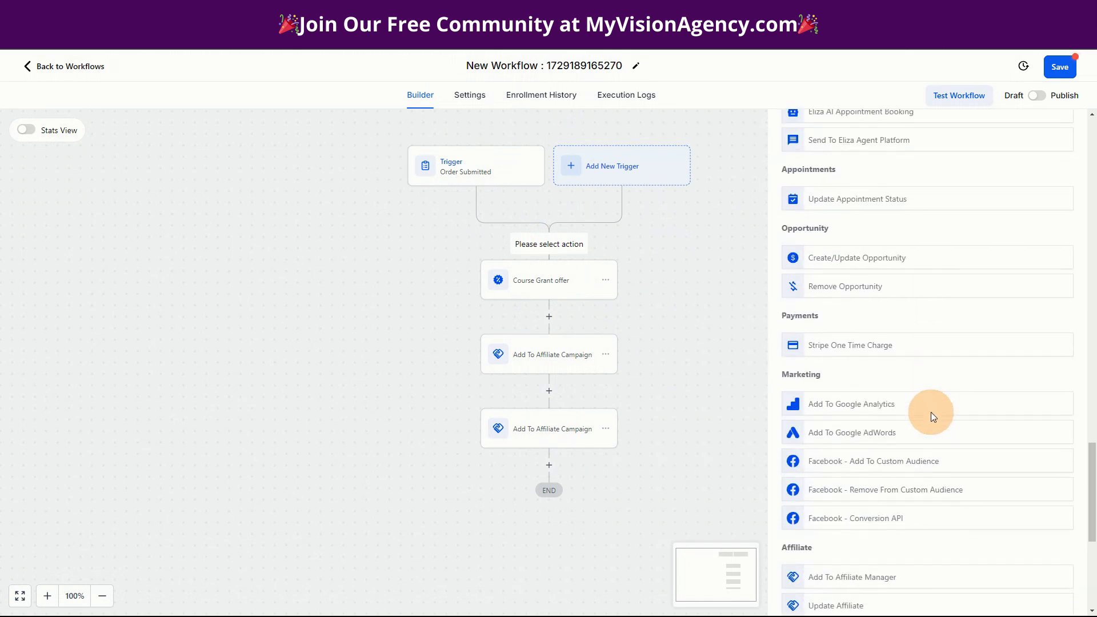
scroll(930, 412, "down", 6)
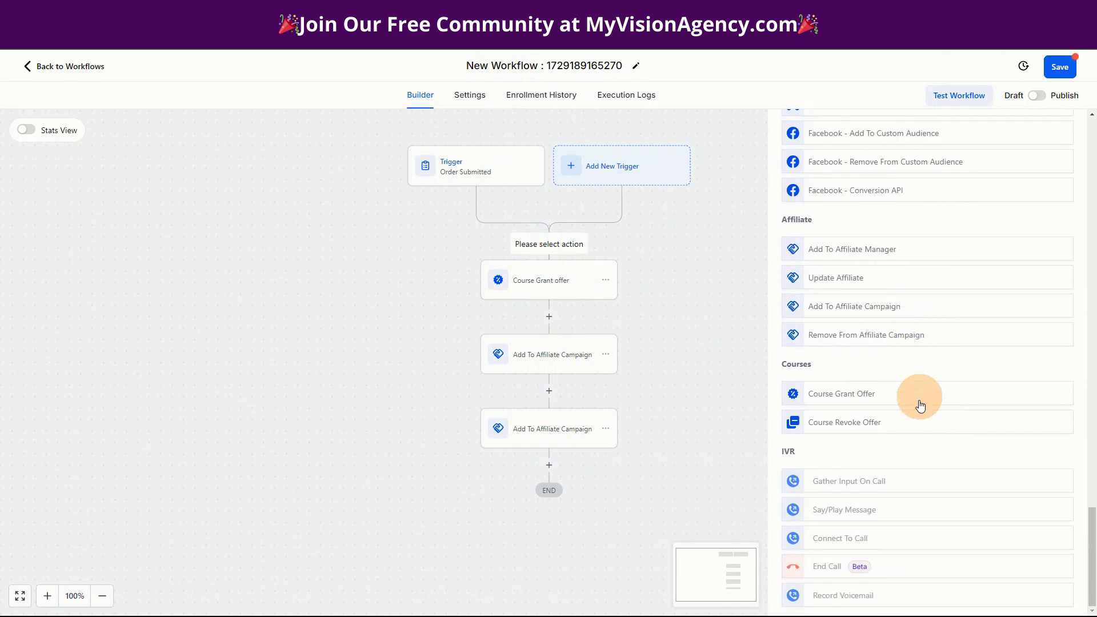
mouse_move(942, 480)
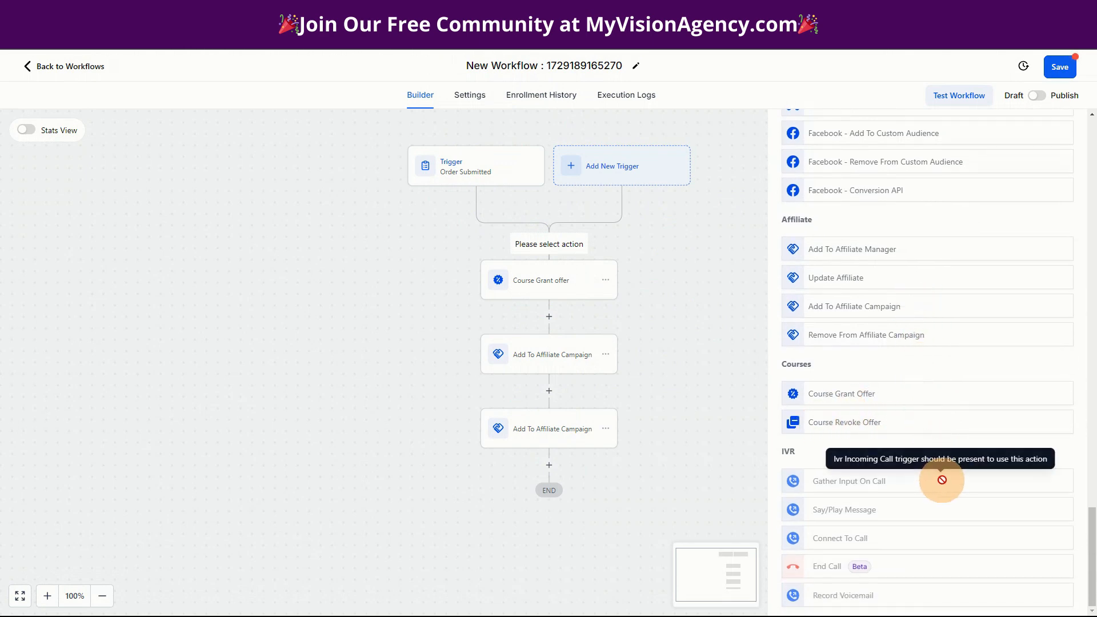
scroll(902, 394, "up", 8)
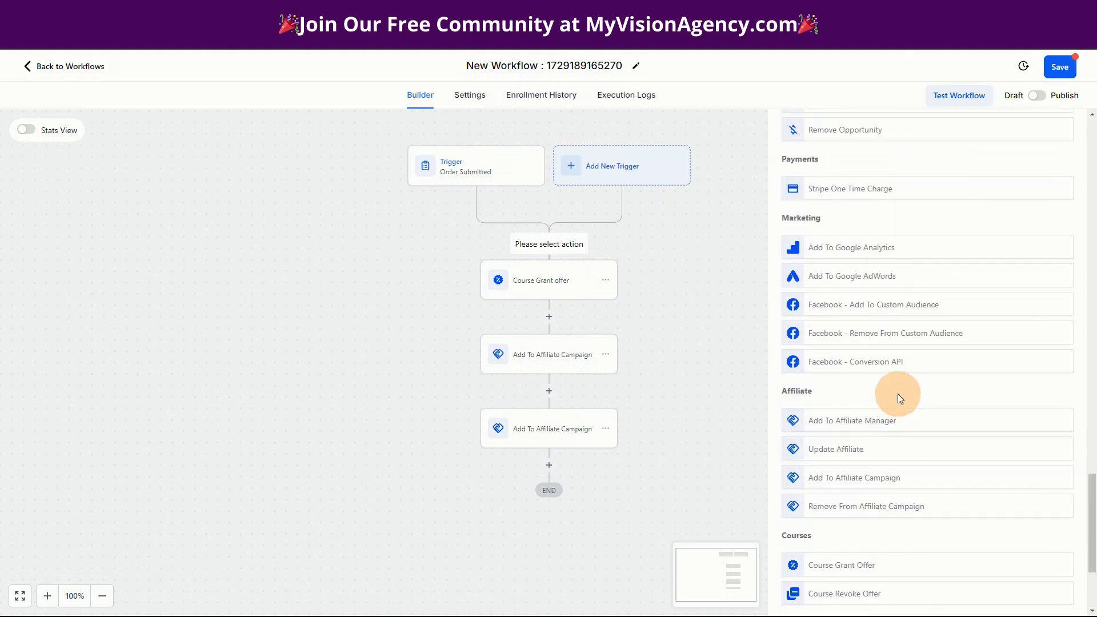
scroll(952, 411, "up", 12)
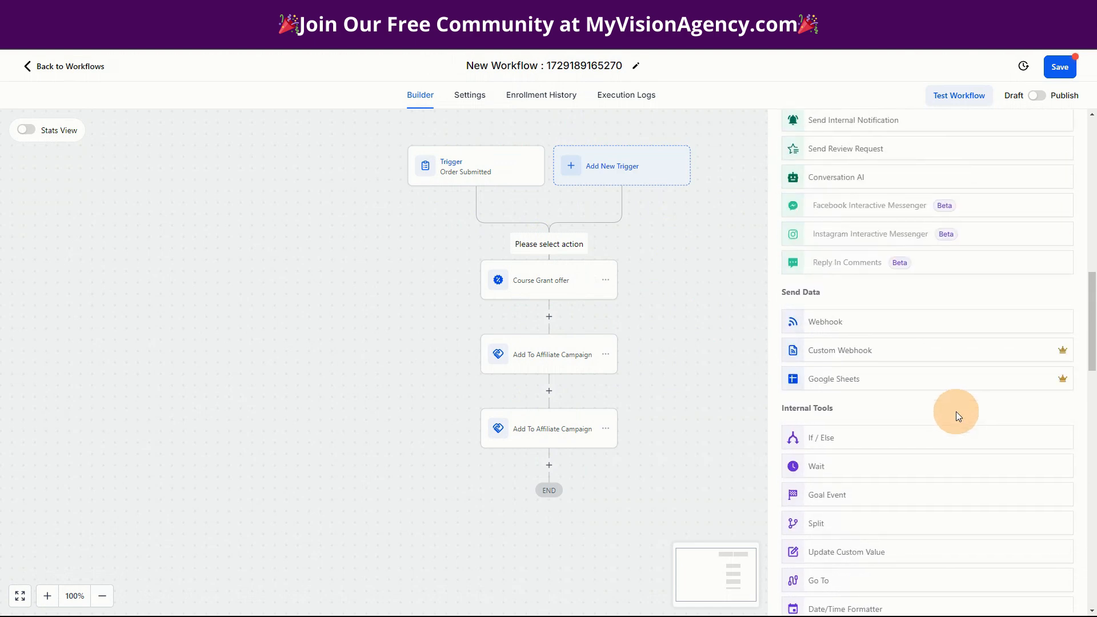
scroll(958, 415, "up", 5)
scroll(958, 415, "up", 5)
scroll(957, 416, "up", 4)
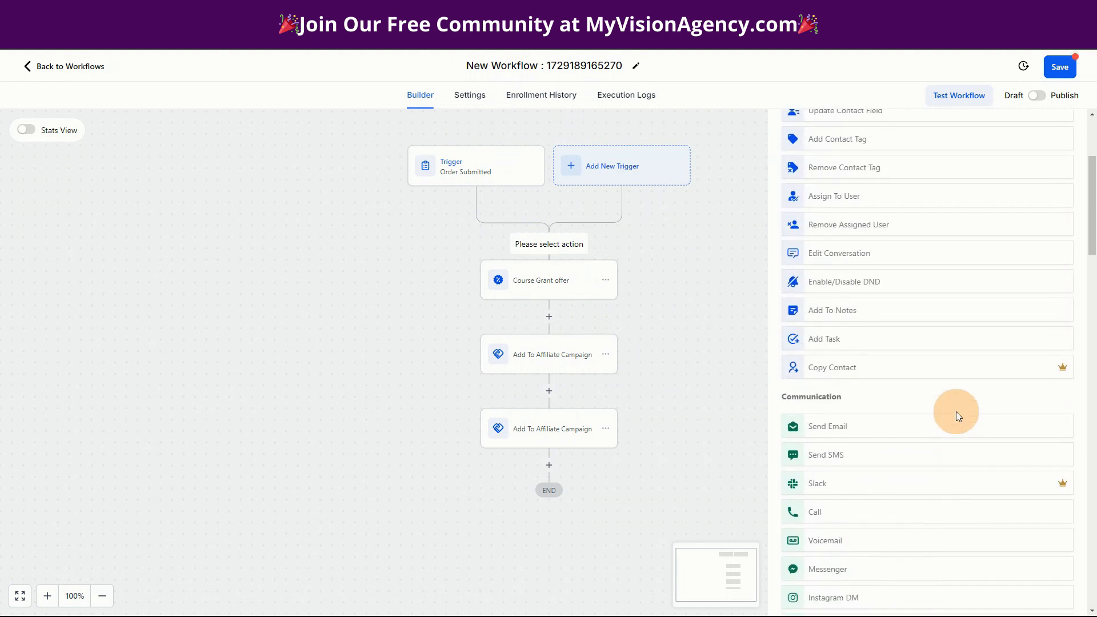
left_click(897, 178)
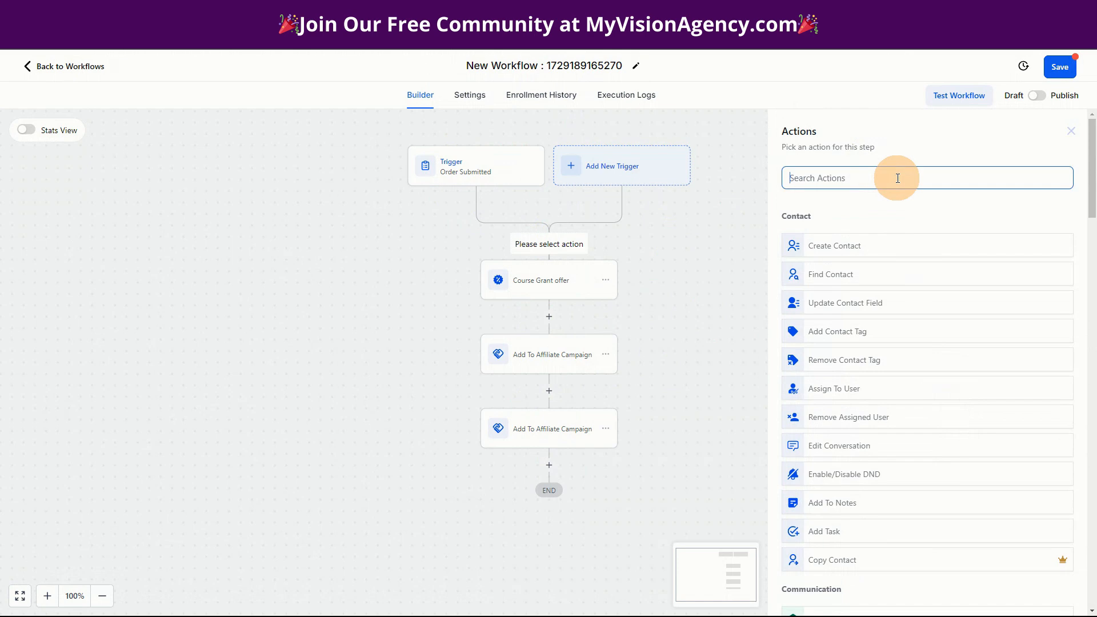
type("comm")
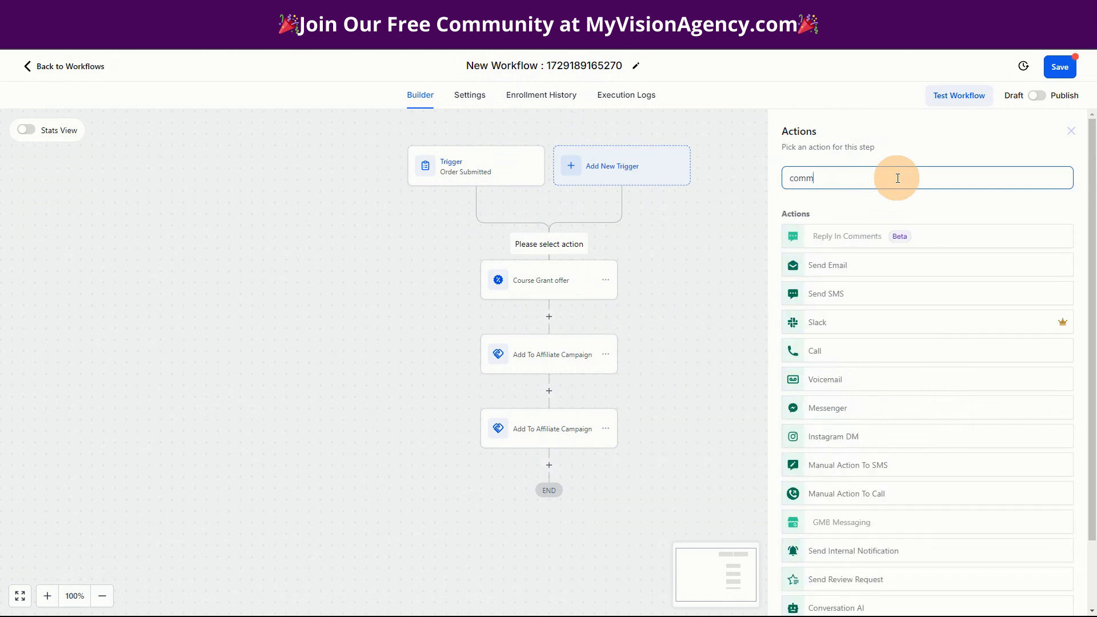
key("BackSpace")
key("BackSpace")
key("BackSpace")
key("BackSpace")
type("cl")
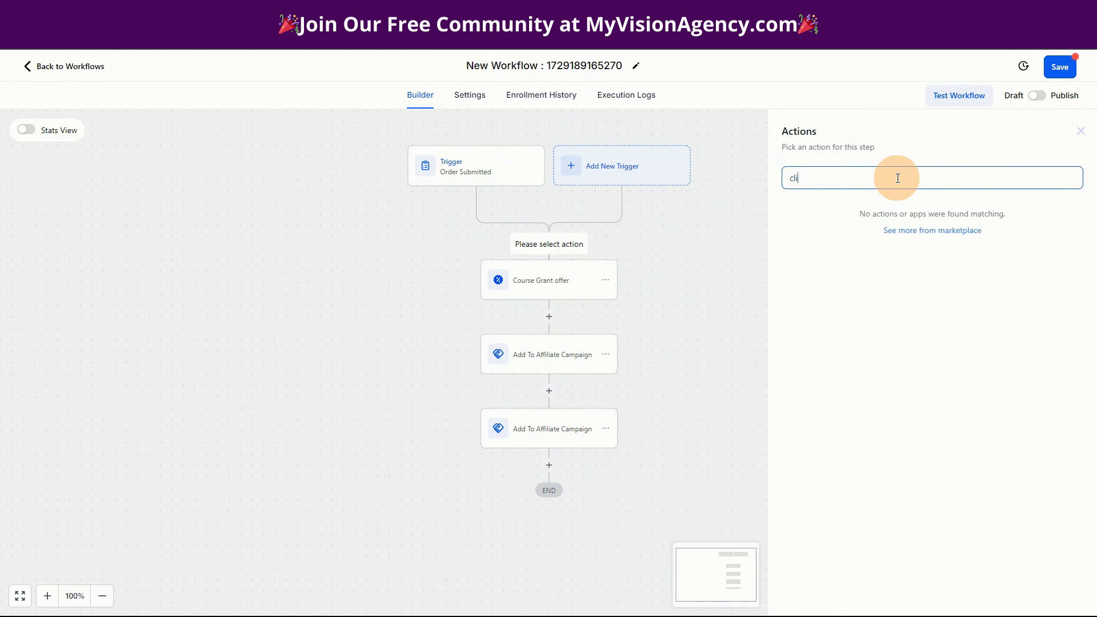
key("BackSpace")
key("BackSpace")
key("BackSpace")
scroll(895, 373, "down", 3)
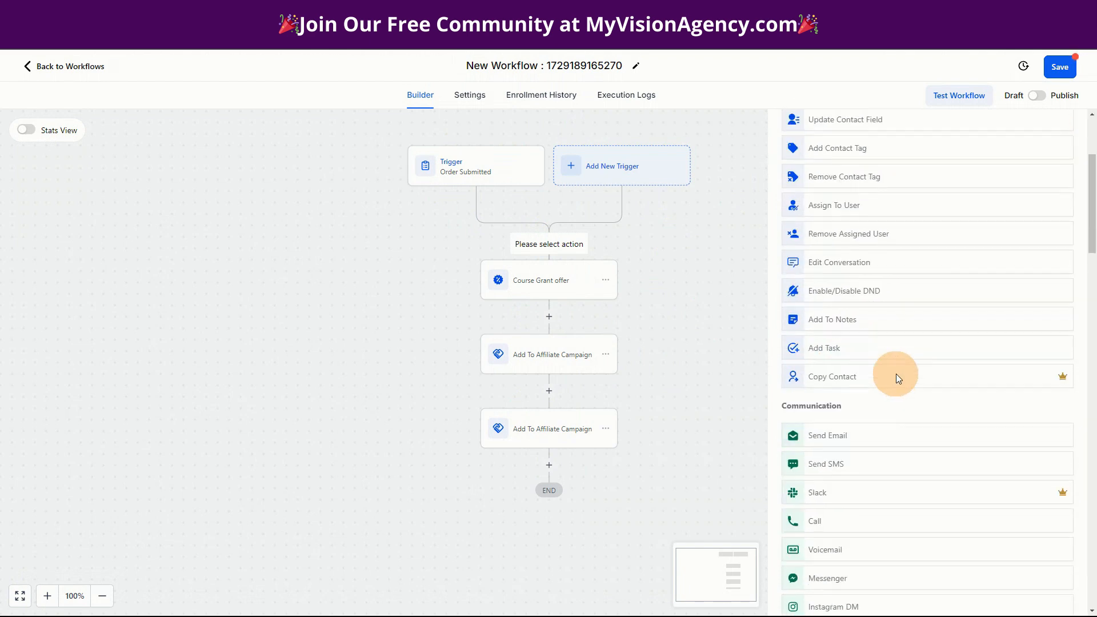
scroll(895, 377, "down", 10)
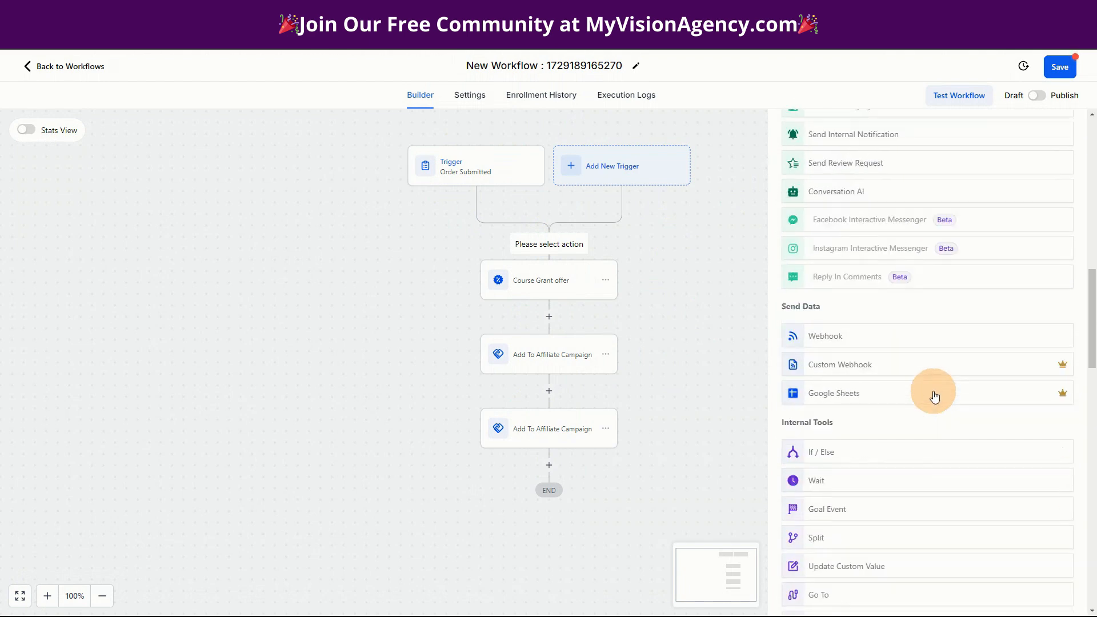
scroll(934, 395, "down", 10)
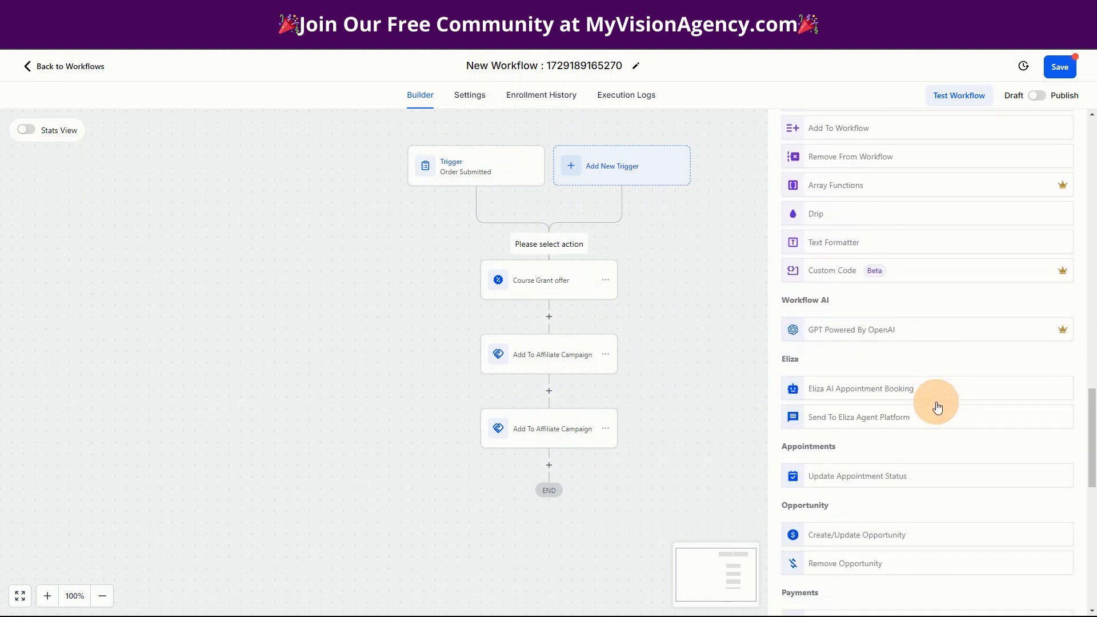
scroll(936, 405, "down", 5)
scroll(932, 315, "down", 4)
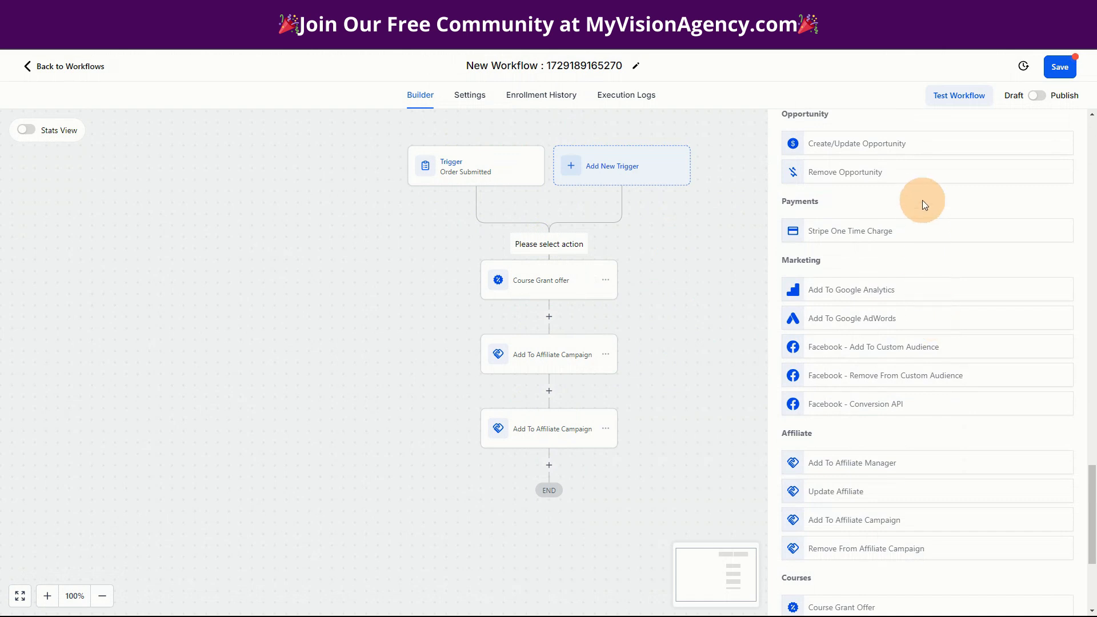
scroll(926, 230, "down", 3)
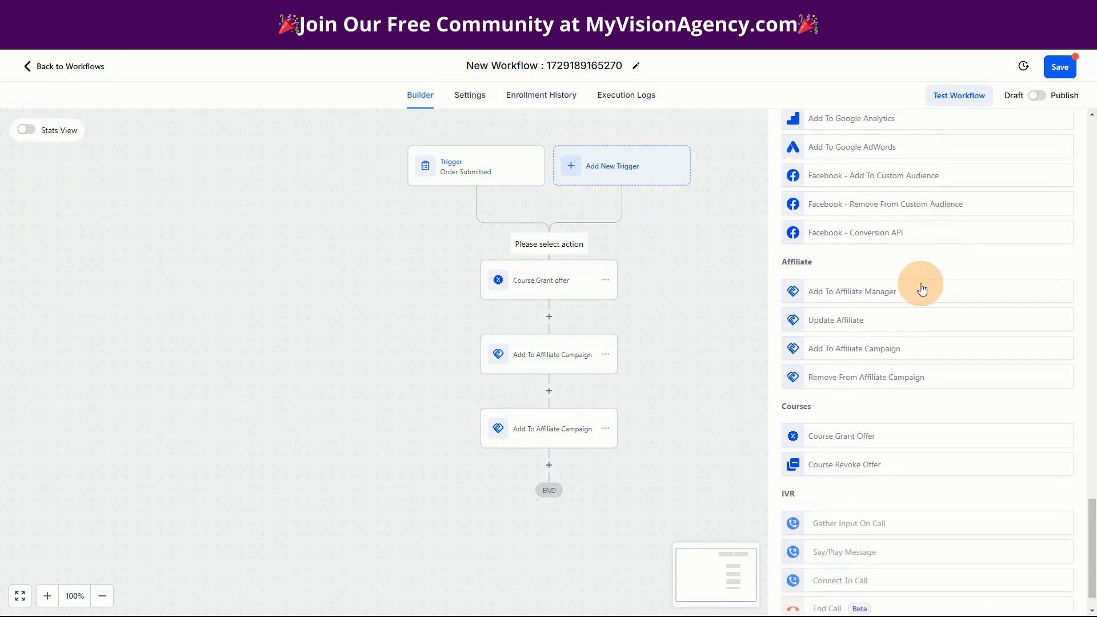
scroll(960, 297, "down", 1)
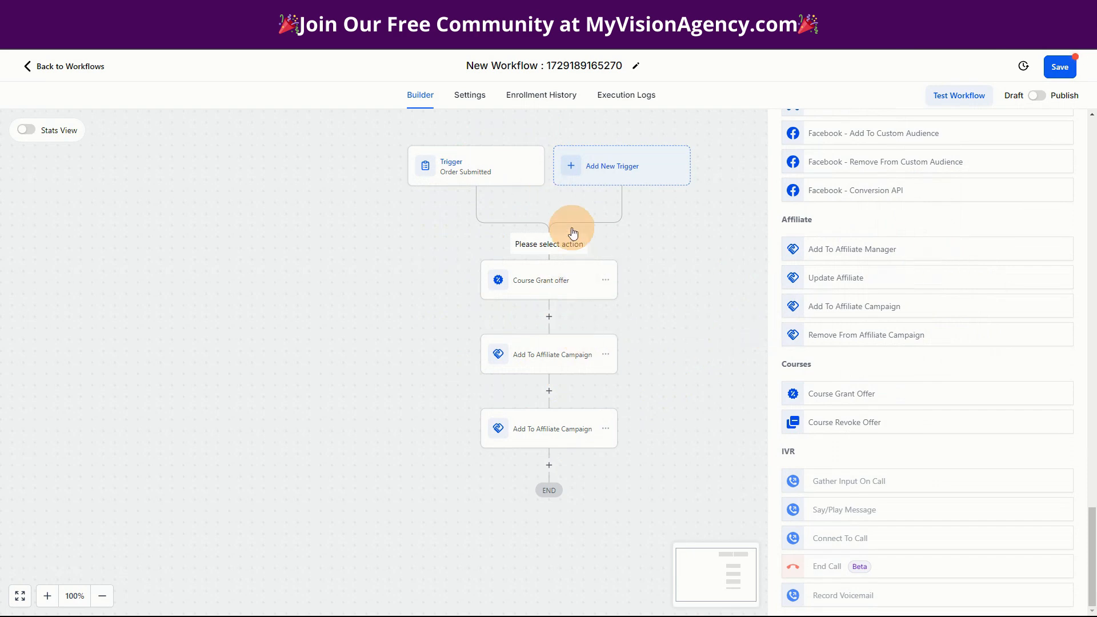
- Delete the Course Grant Offer step and add a new empty step after the last affiliate action
left_click(537, 288)
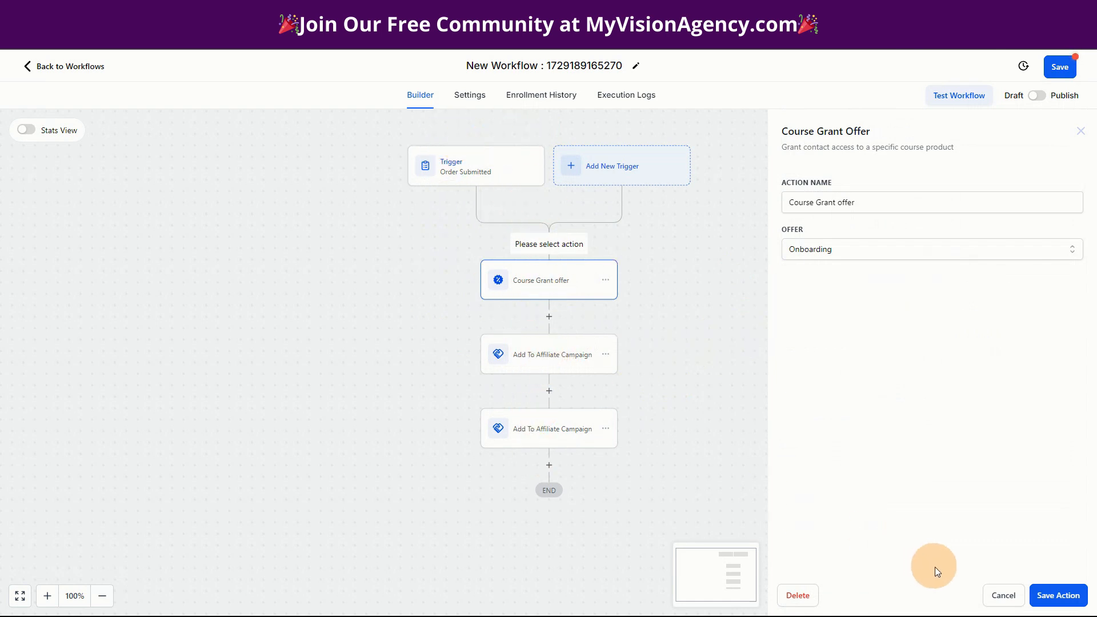
left_click(797, 595)
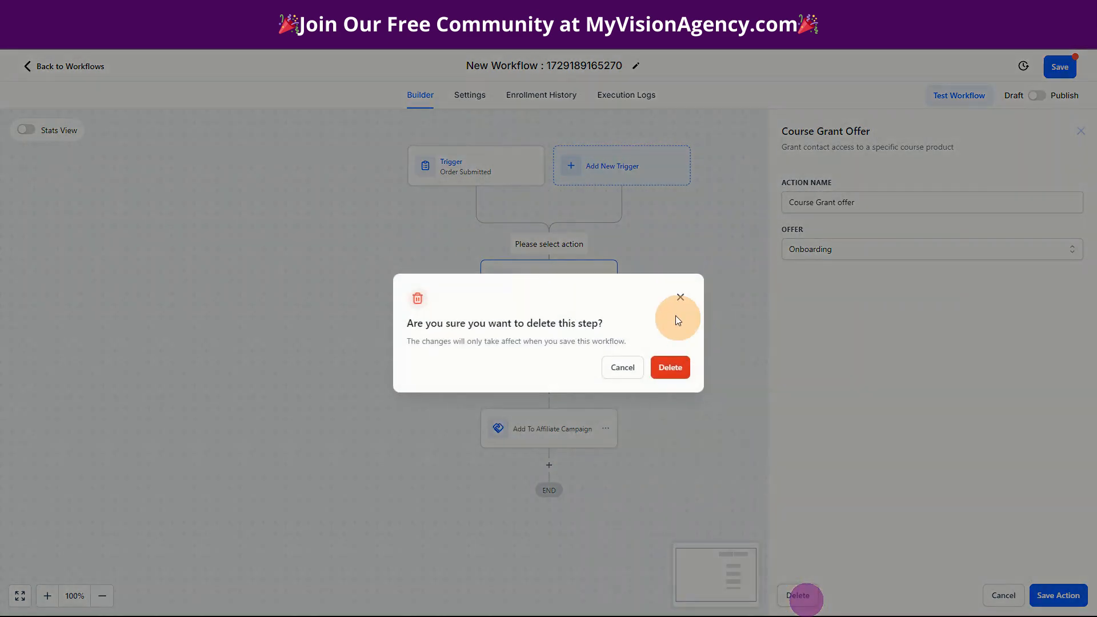
left_click(672, 374)
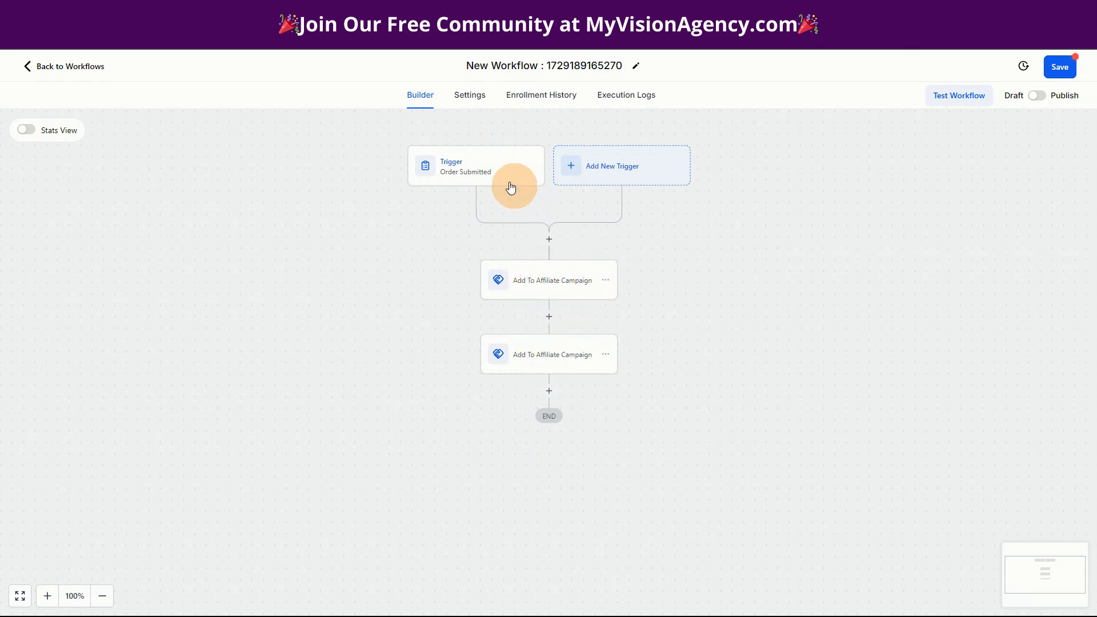
left_click(551, 393)
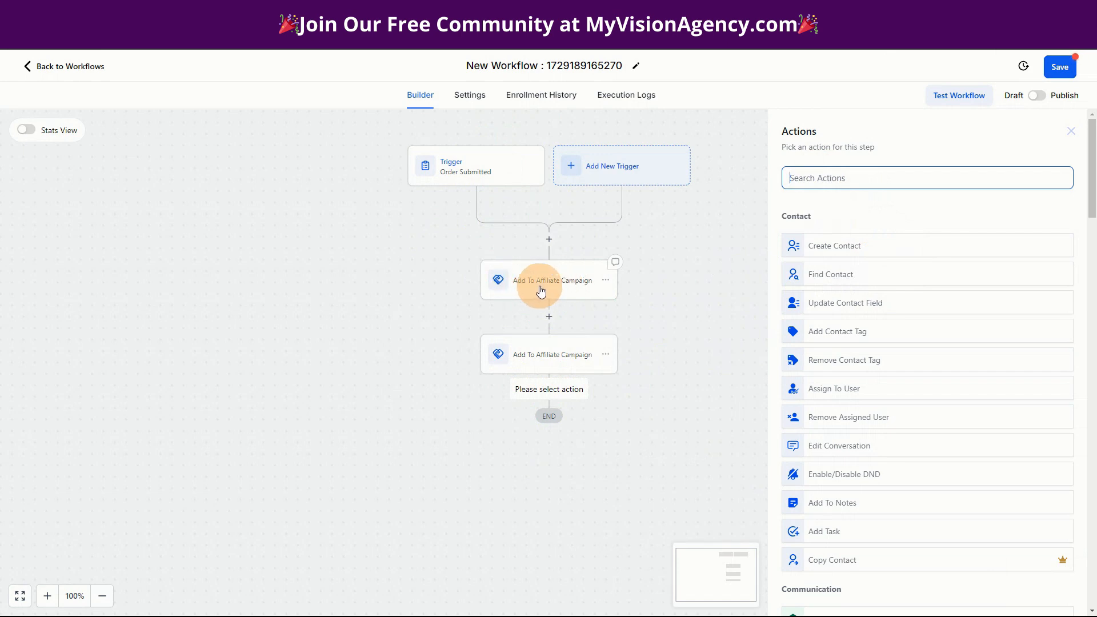
- In a new tab, open Visionary Resellers from the Communities bookmarks folder
left_click(177, 13)
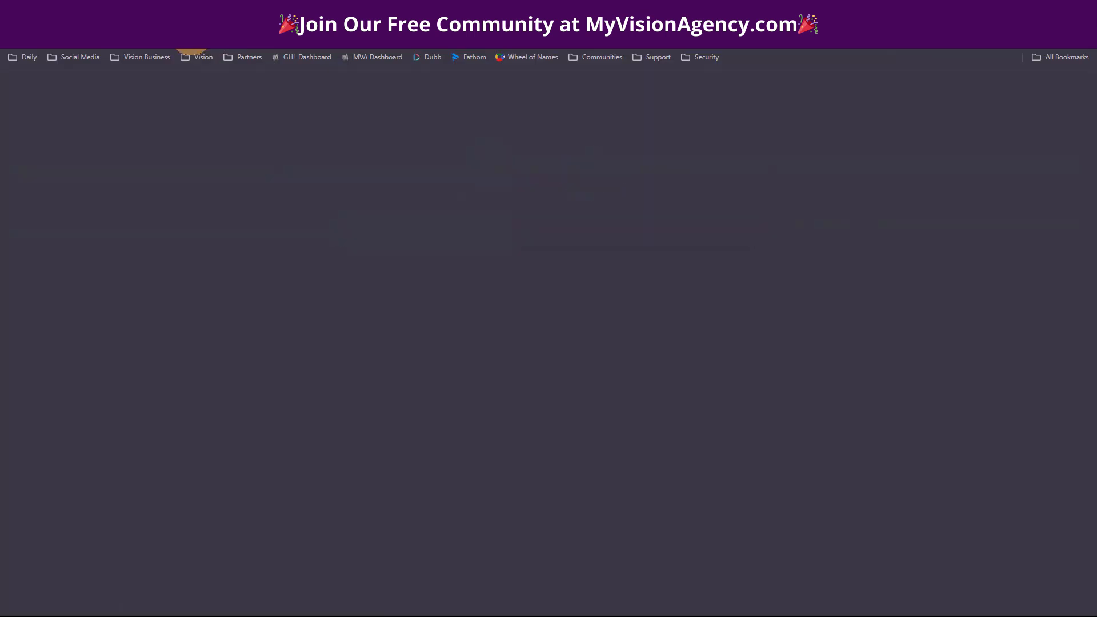
left_click(208, 39)
left_click(149, 274)
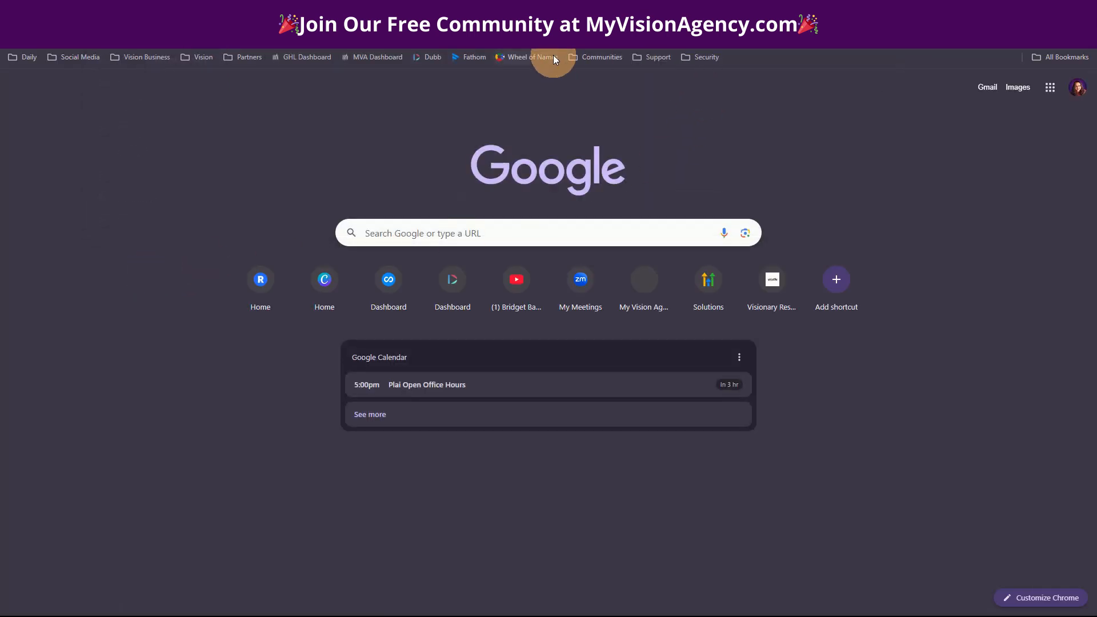
left_click(604, 61)
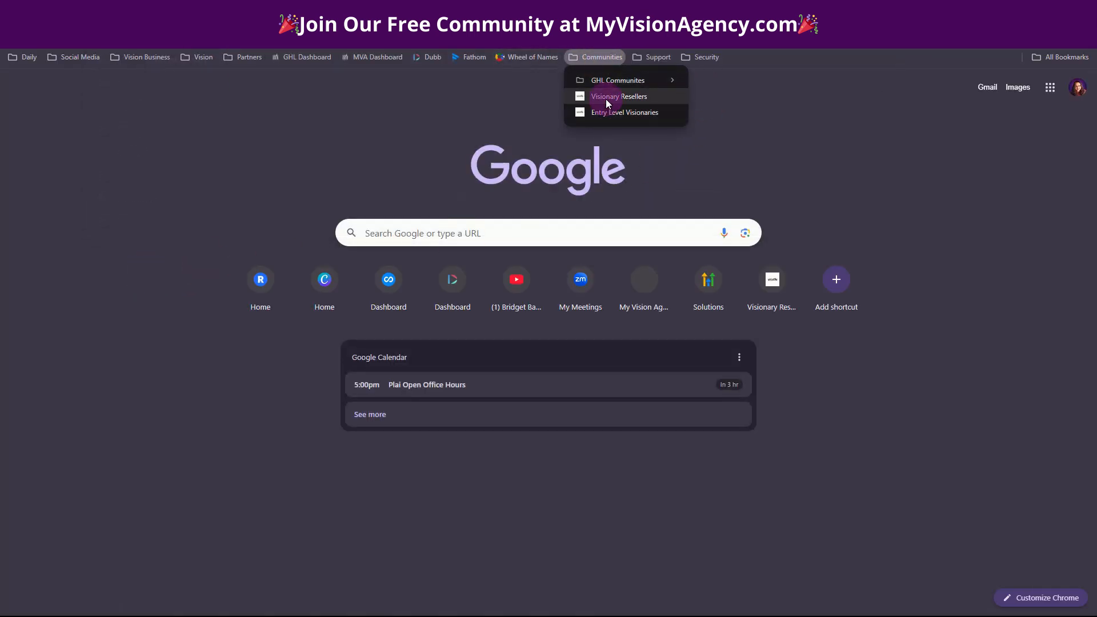
left_click(606, 99)
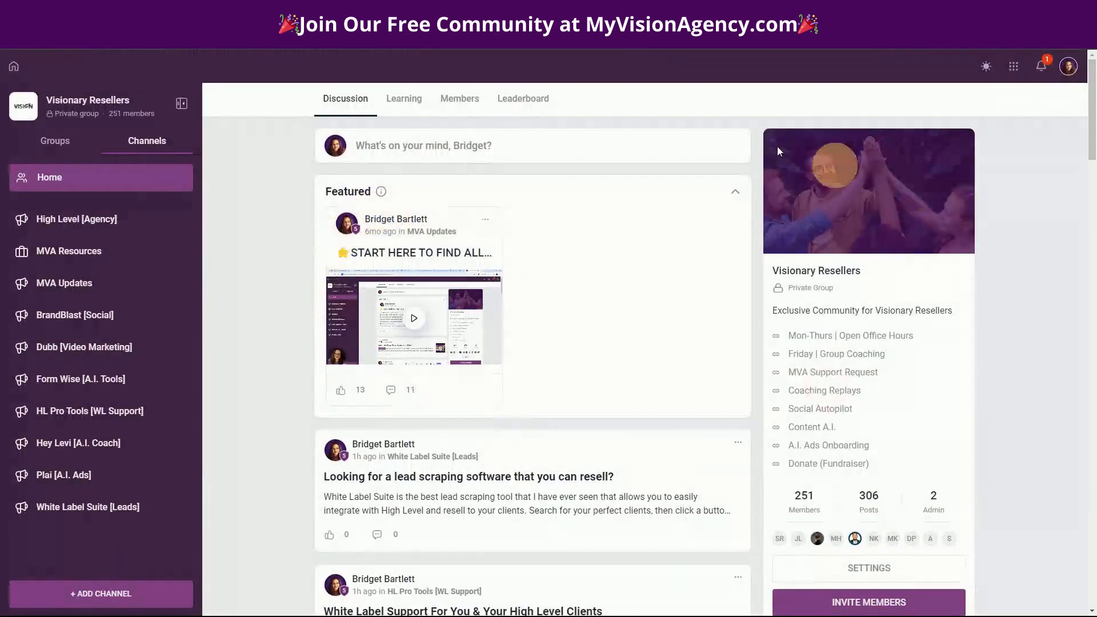
- View the Affiliates portal Campaigns: Tools Only, Private Consultation and Reseller Program
left_click(1012, 67)
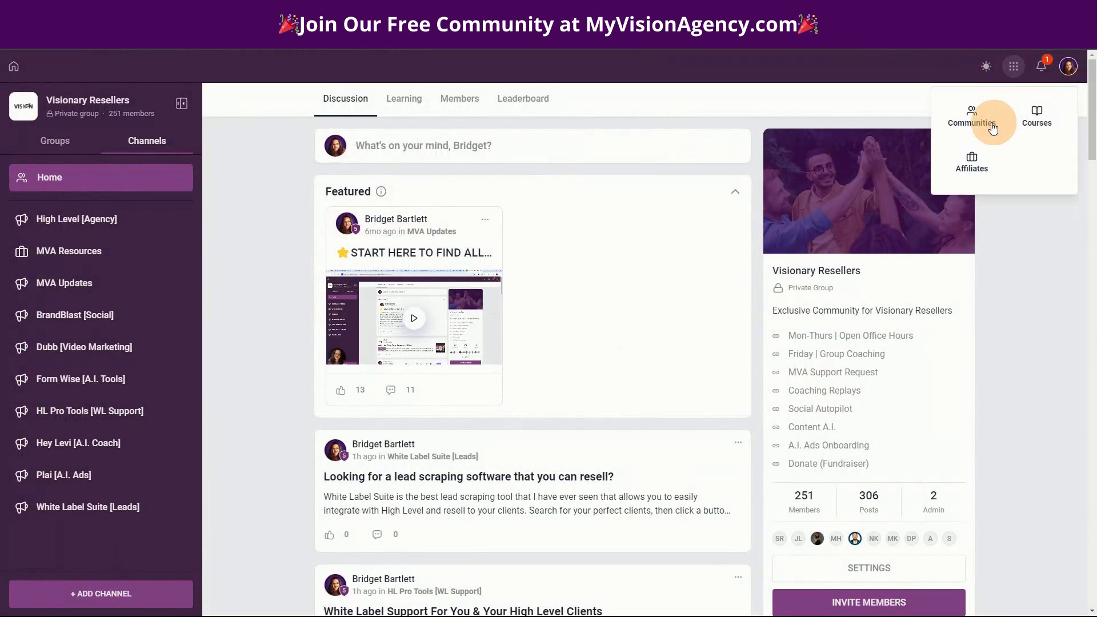
left_click(984, 170)
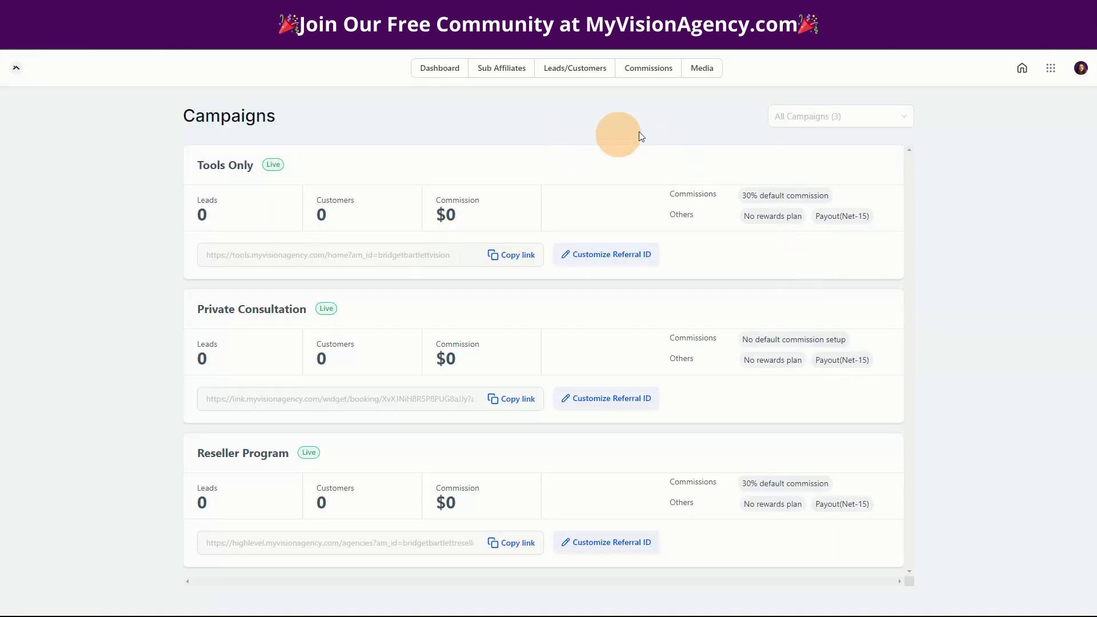
left_click(1050, 69)
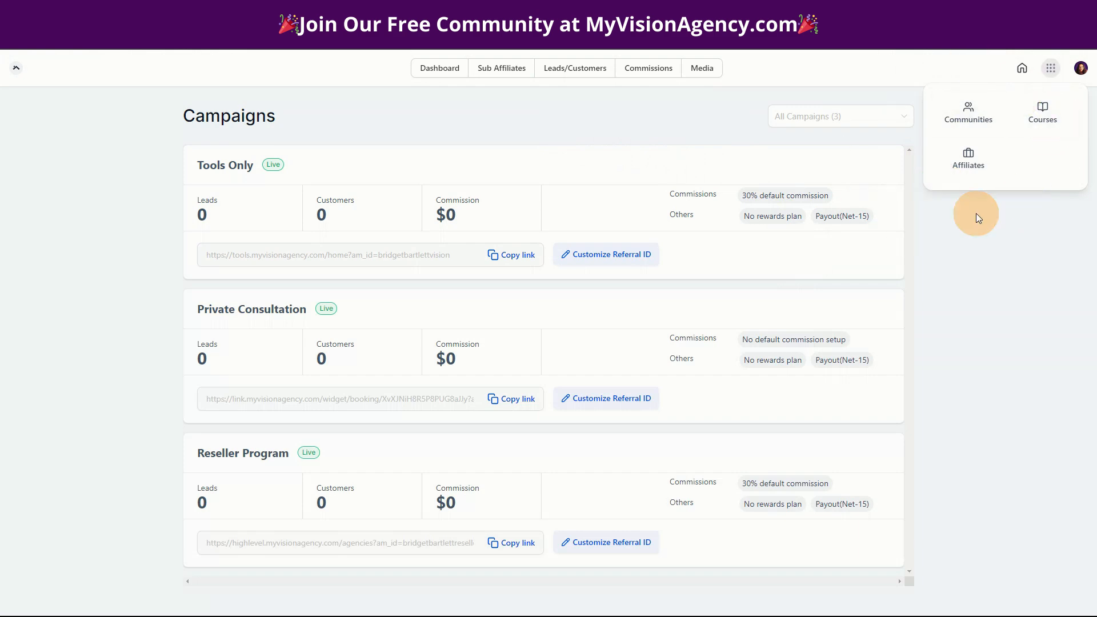